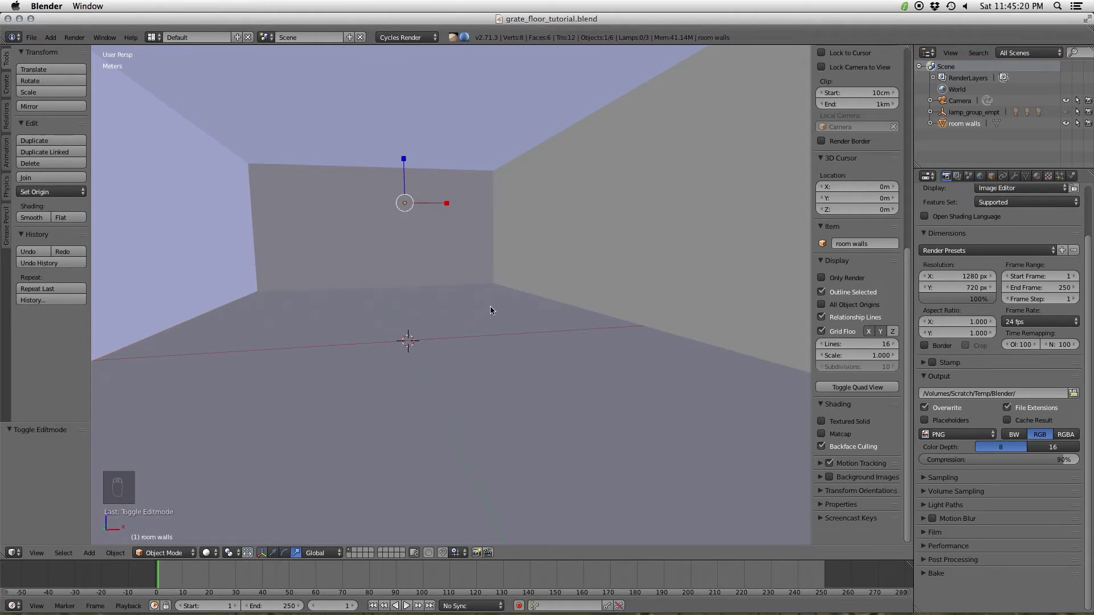
- Orbit and zoom the view around the room to face the back wall
middle_drag(490, 306, 506, 298)
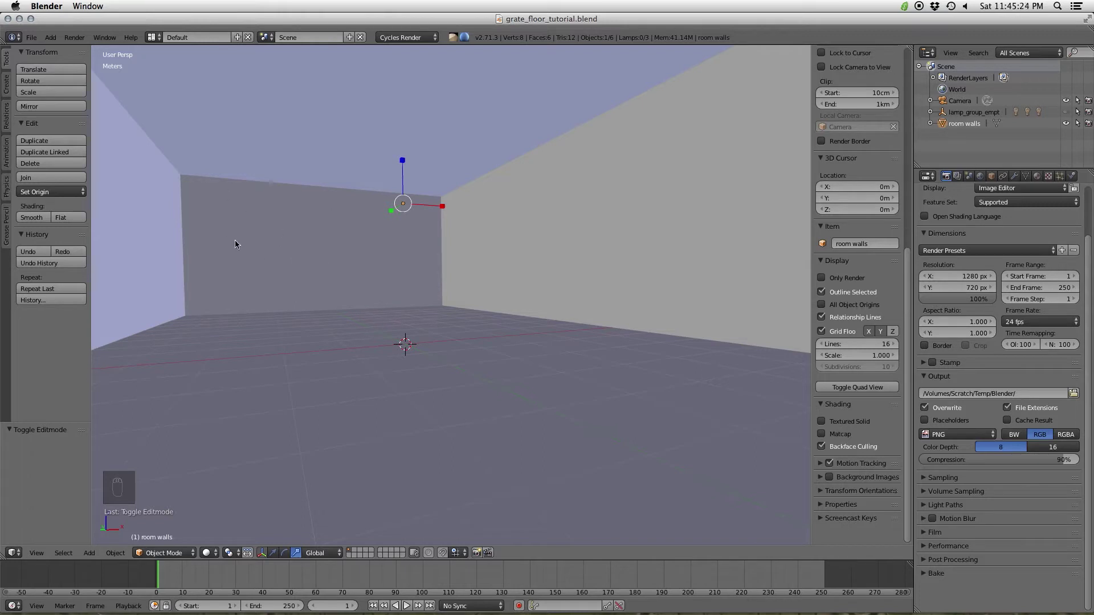
middle_drag(340, 245, 412, 210)
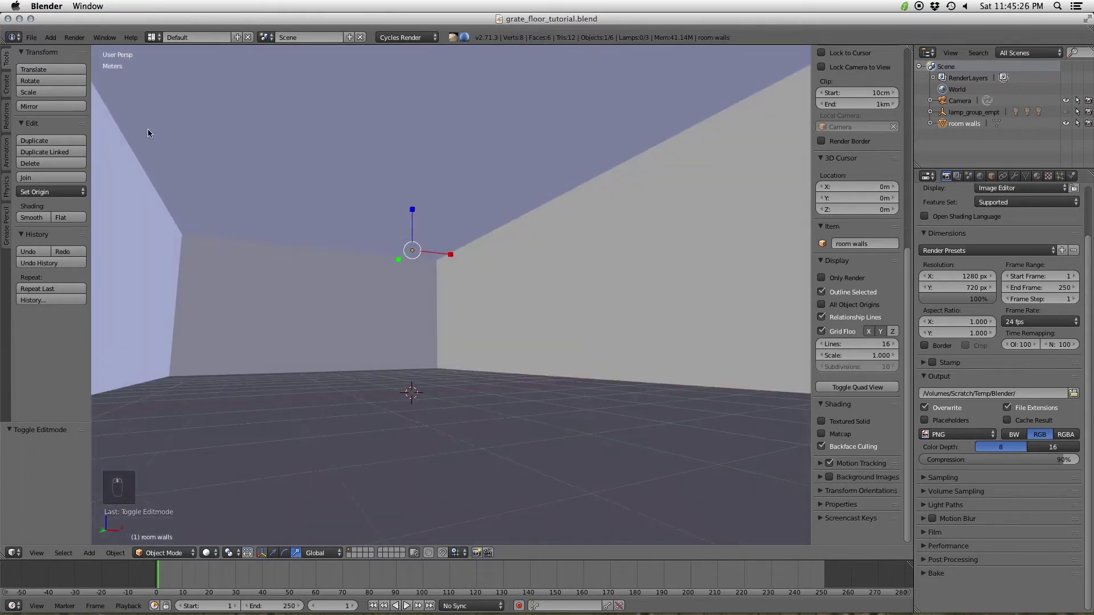
middle_drag(150, 135, 399, 212)
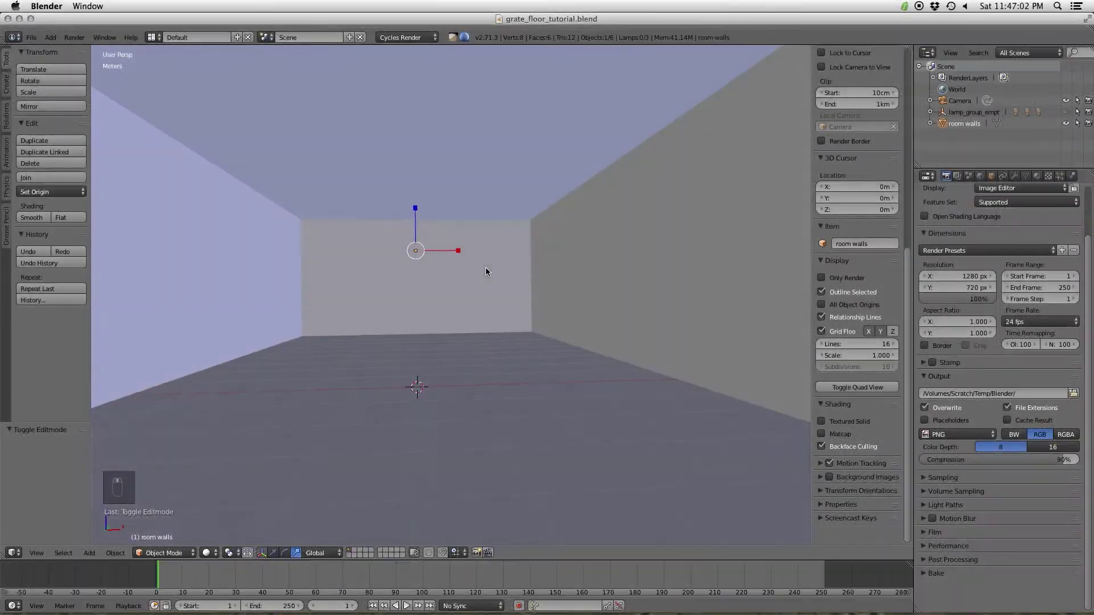
middle_drag(484, 268, 492, 305)
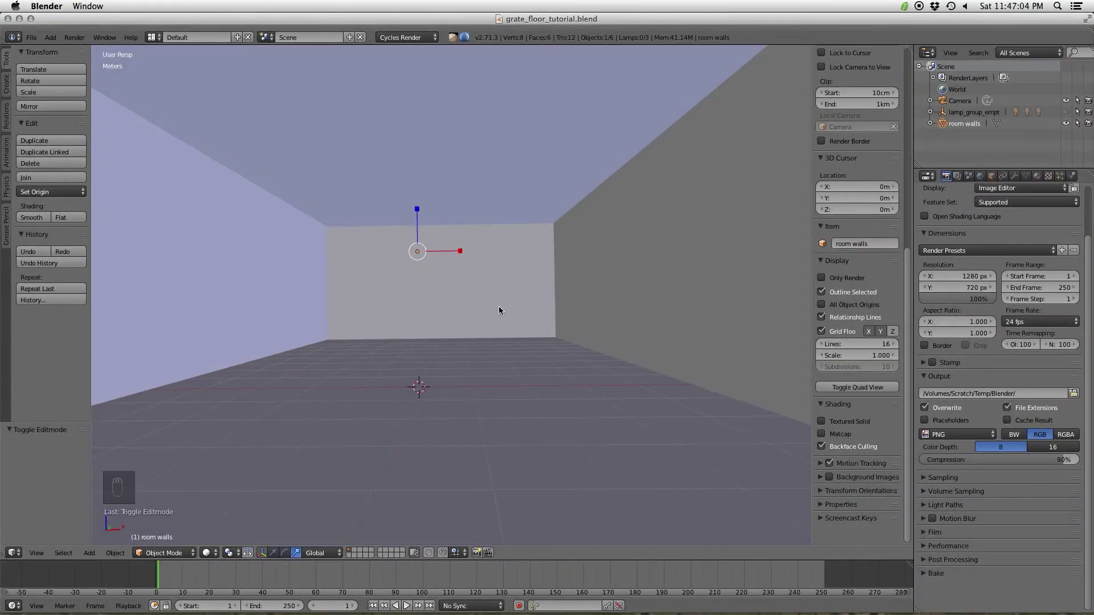
middle_drag(498, 265, 498, 265)
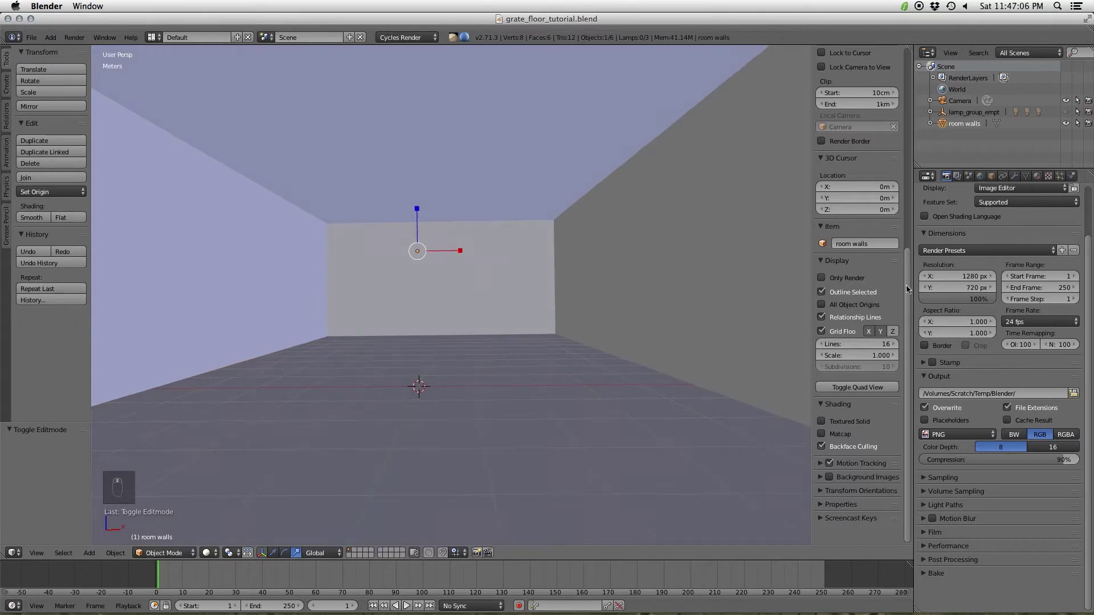
scroll(863, 311, up, 15)
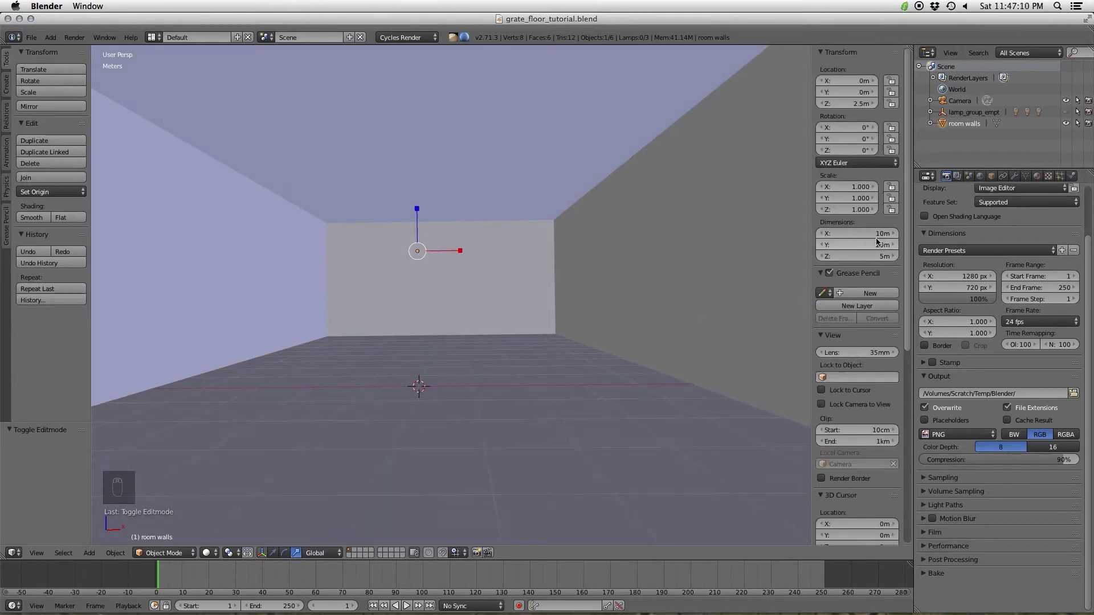
middle_drag(429, 319, 432, 315)
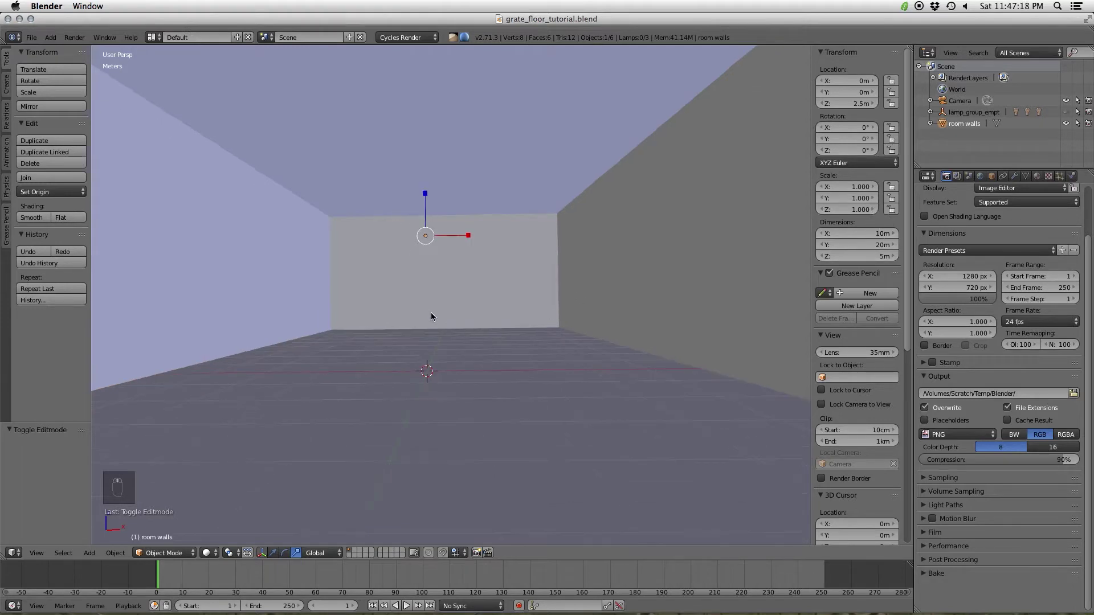
- Add a cube mesh with radius 0.5 to make a 1 m cube
key(shift+a)
mouse_move(428, 220)
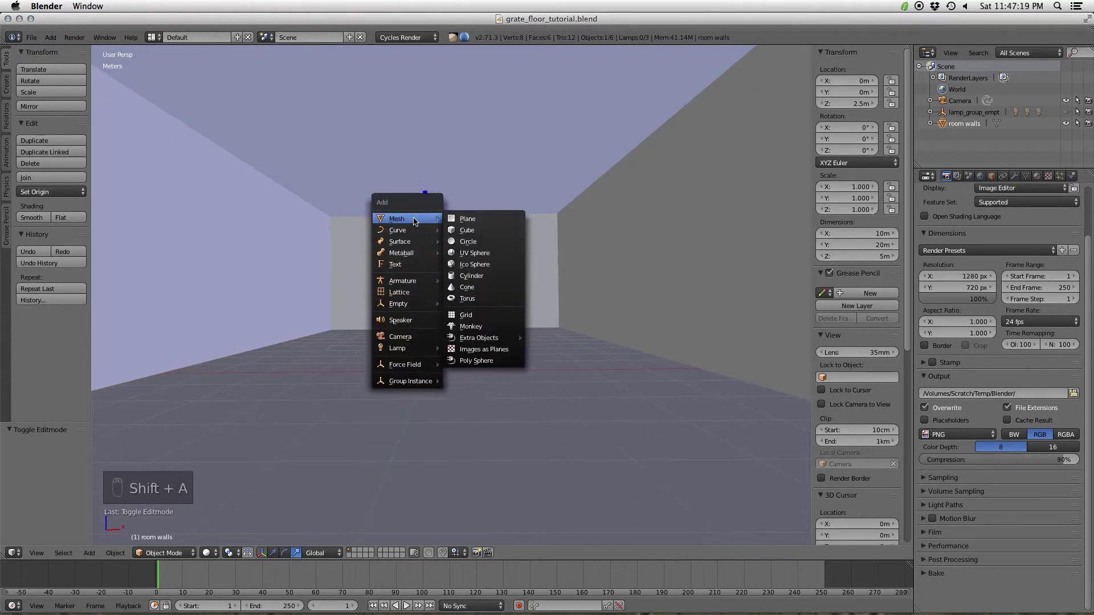
click(471, 231)
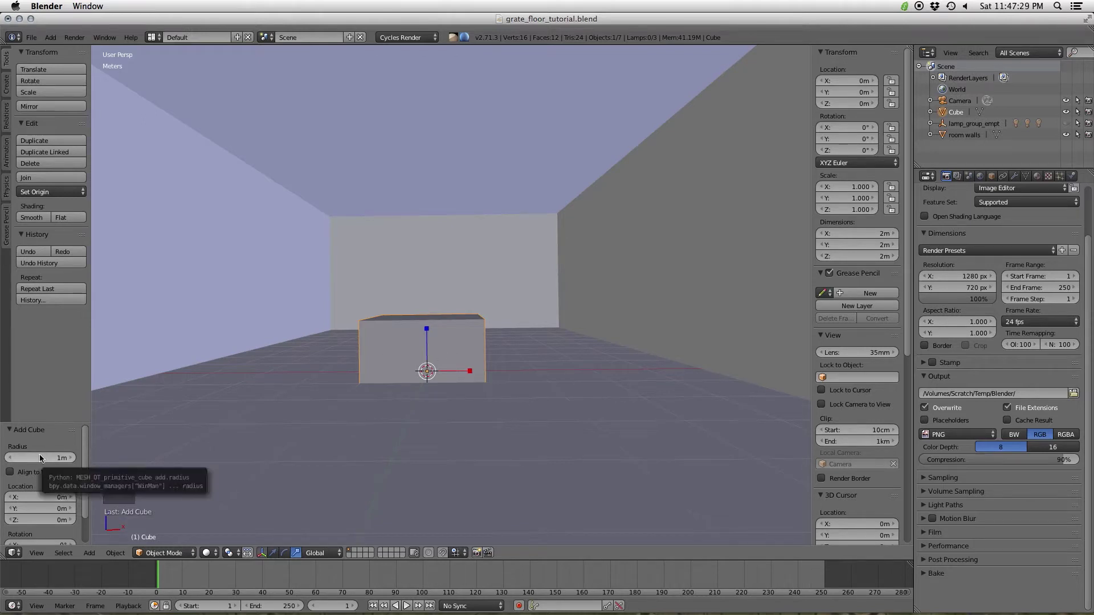
click(59, 459)
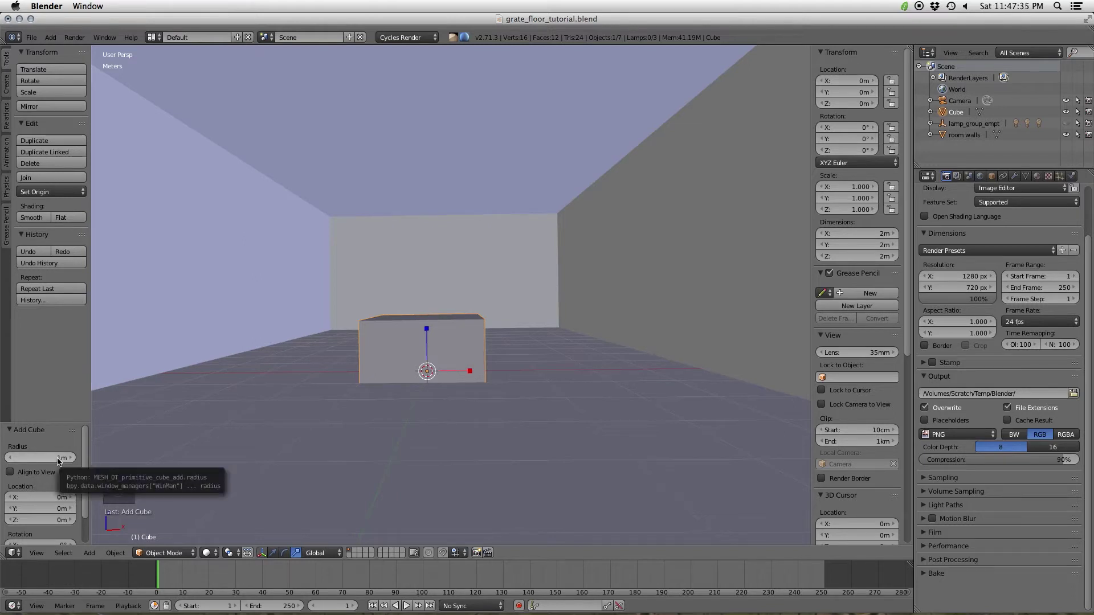
click(60, 460)
text(.5)
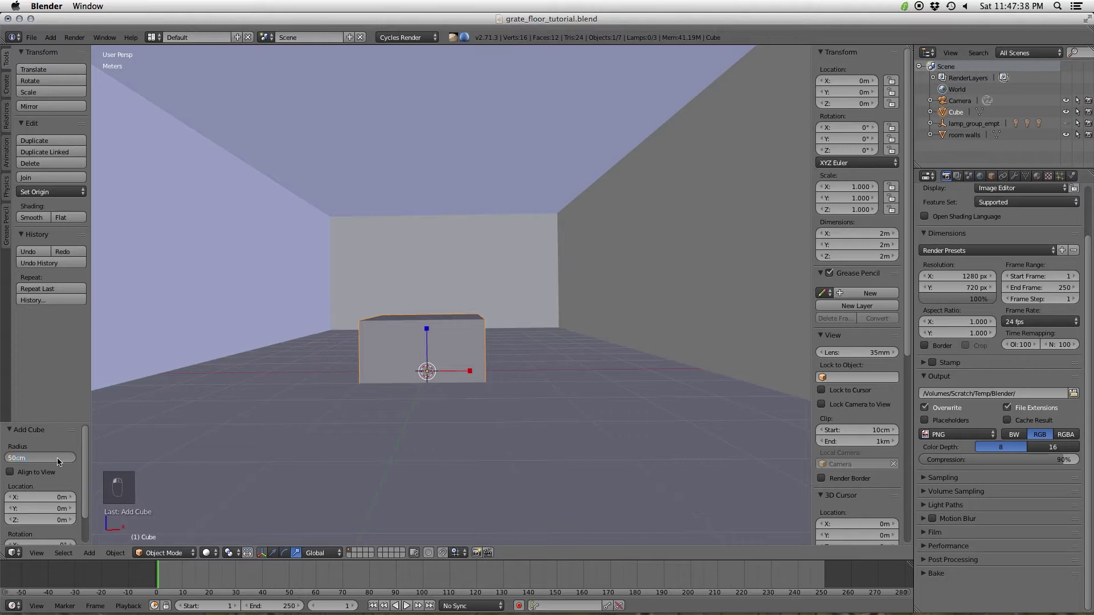
key(Return)
- Frame the cube and raise it 0.5 m on Z so it sits on the floor
scroll(415, 378, up, 3)
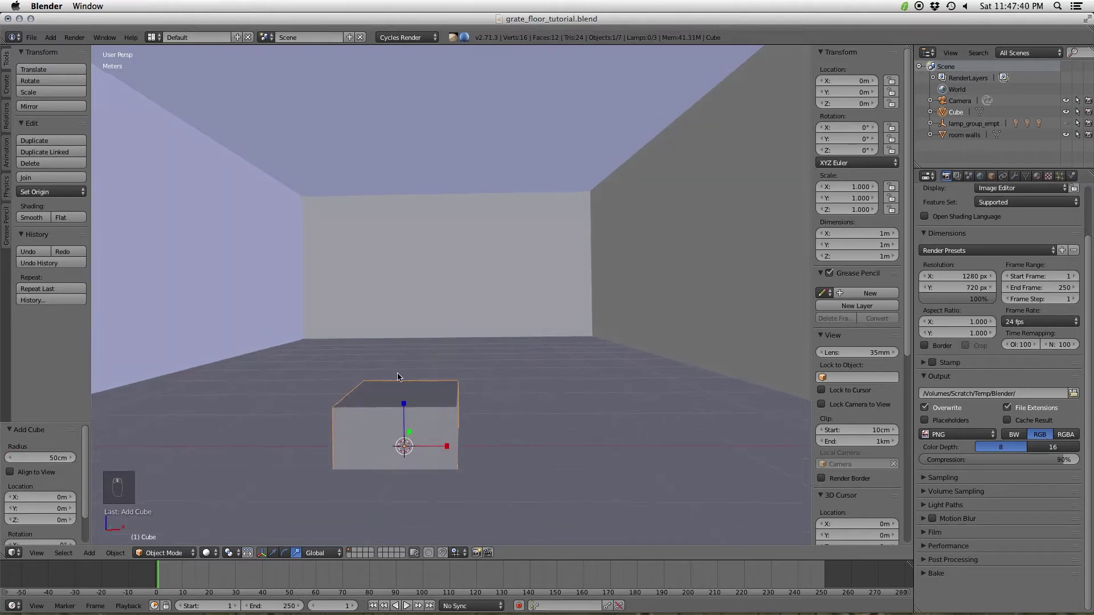
key(KP_Decimal)
scroll(445, 355, down, 4)
middle_drag(445, 354, 464, 289)
key(ctrl+alt+g)
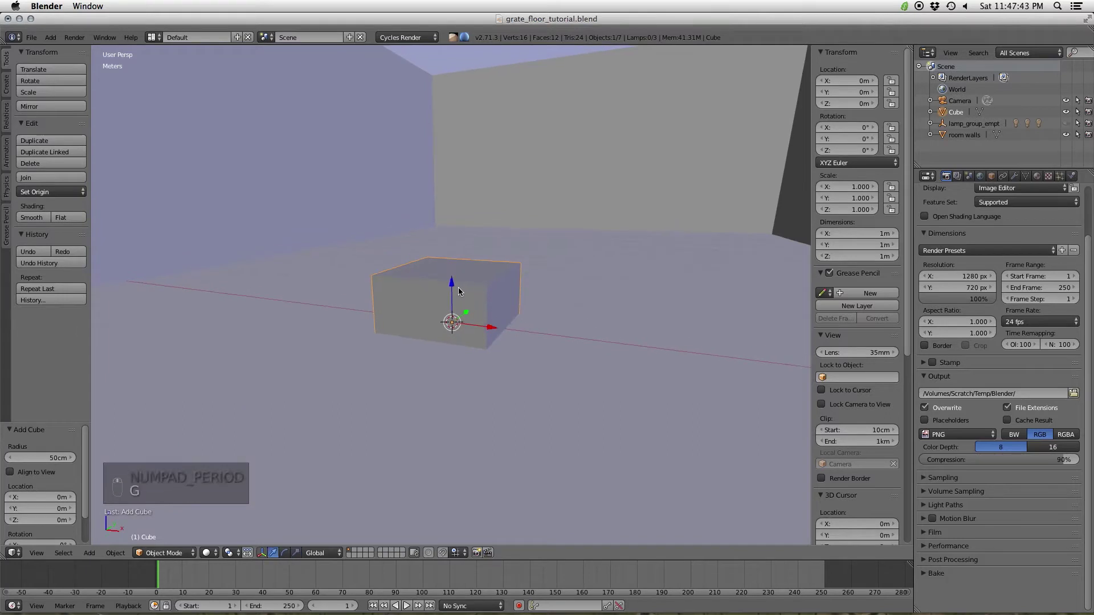
drag(451, 284, 457, 259)
text(.5)
key(Return)
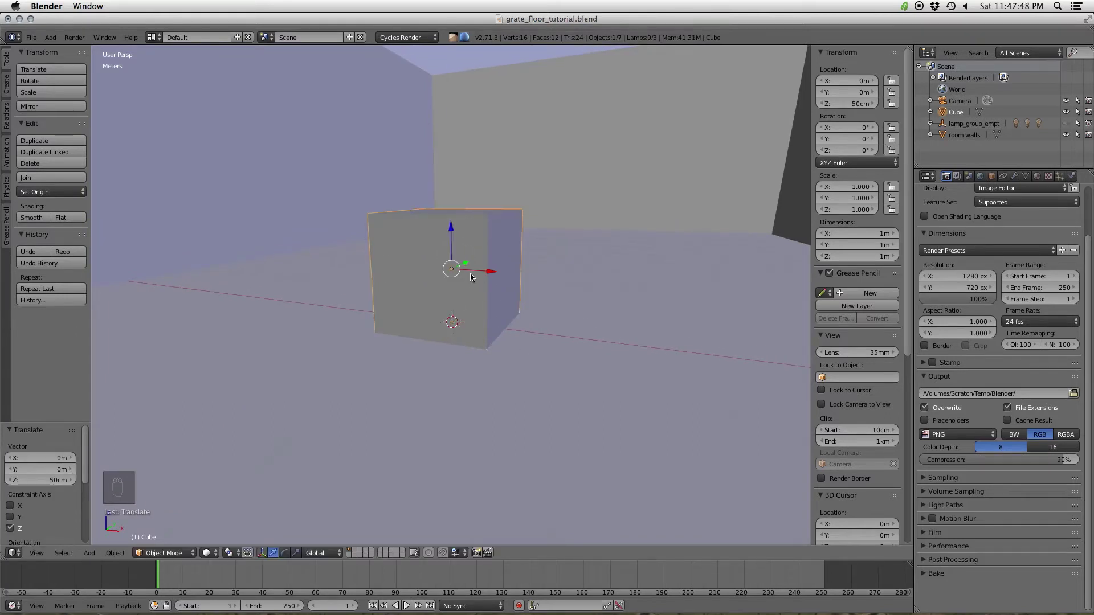
- Save over the existing blend file and put the cube into Edit Mode
middle_drag(537, 355, 470, 310)
middle_drag(494, 245, 458, 254)
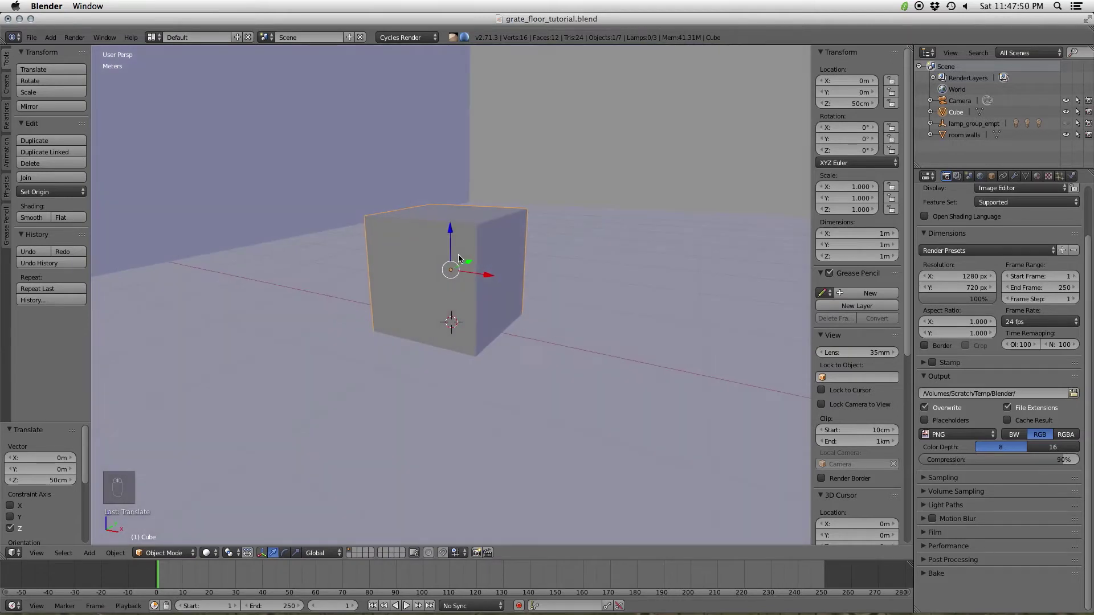
key(super+s)
click(458, 255)
key(Tab)
- In face select mode, lower the cube's top face to flatten it into a slab
scroll(510, 231, up, 3)
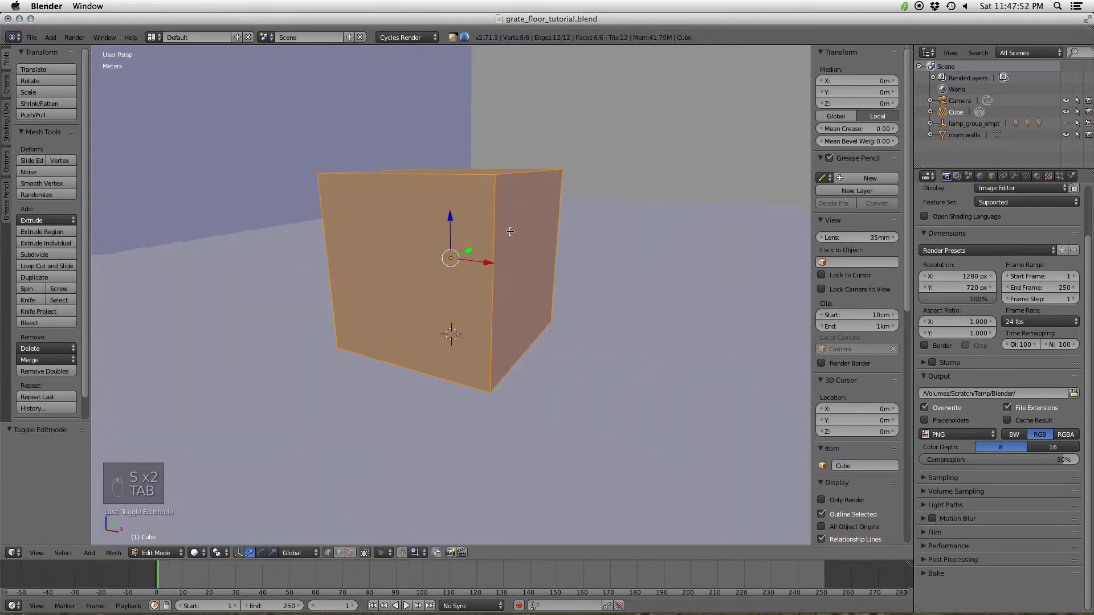
key(ctrl+Tab)
click(513, 231)
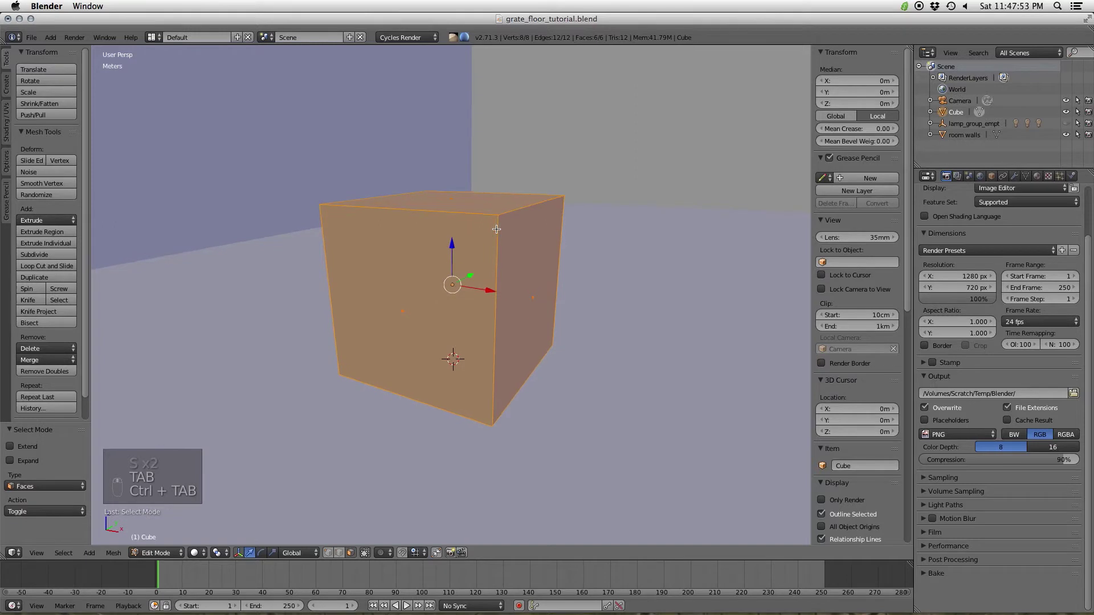
right_click(466, 194)
drag(457, 163, 463, 308)
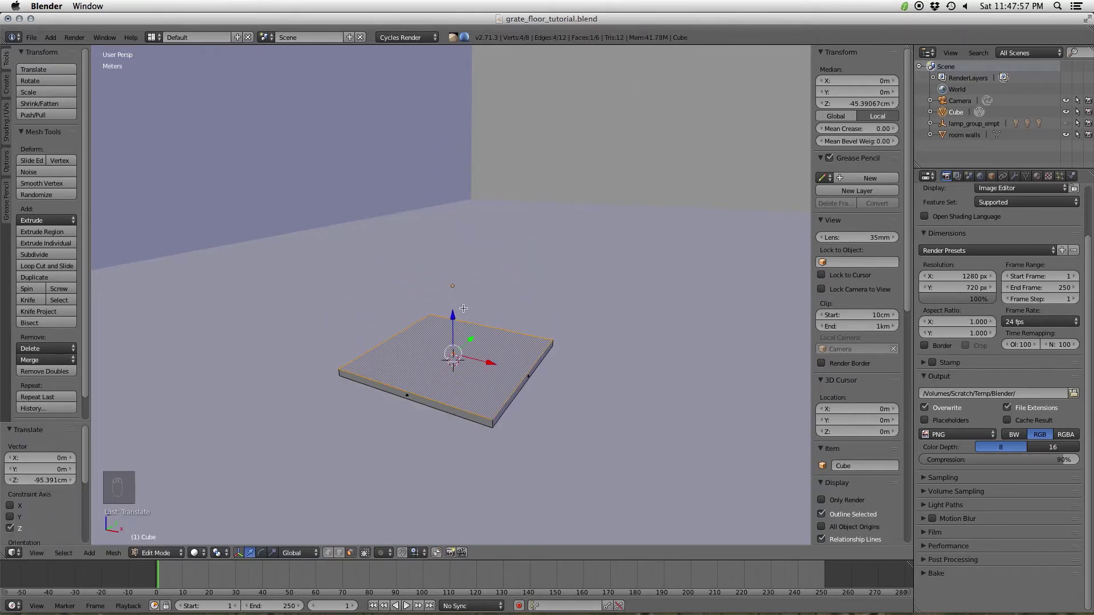
- Inset the top and bottom faces by 0.0793, keeping only the inner faces selected
middle_drag(455, 354, 468, 356)
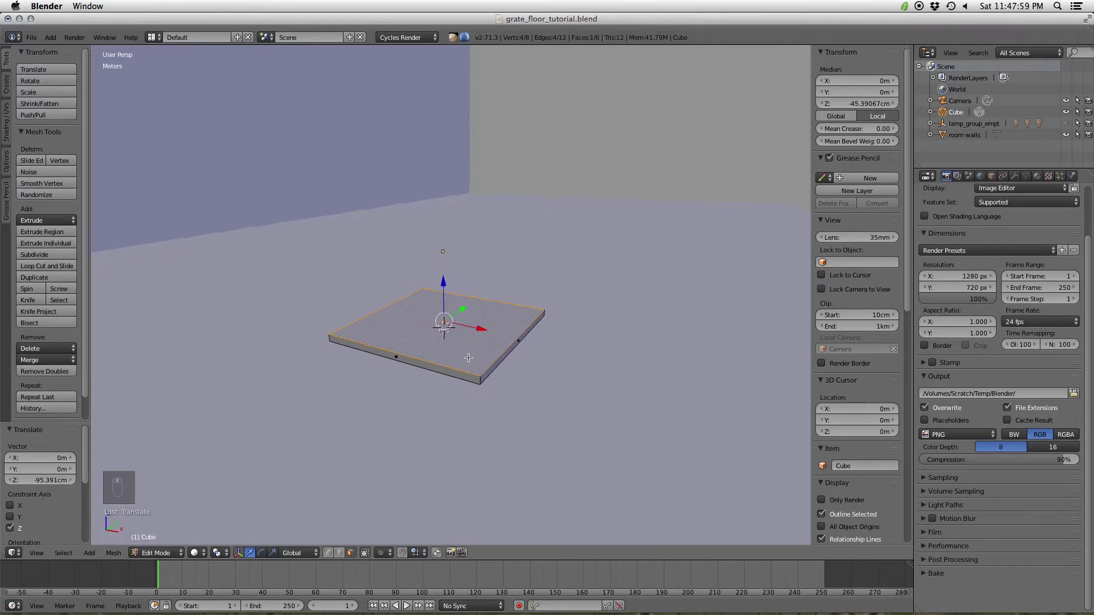
key(z)
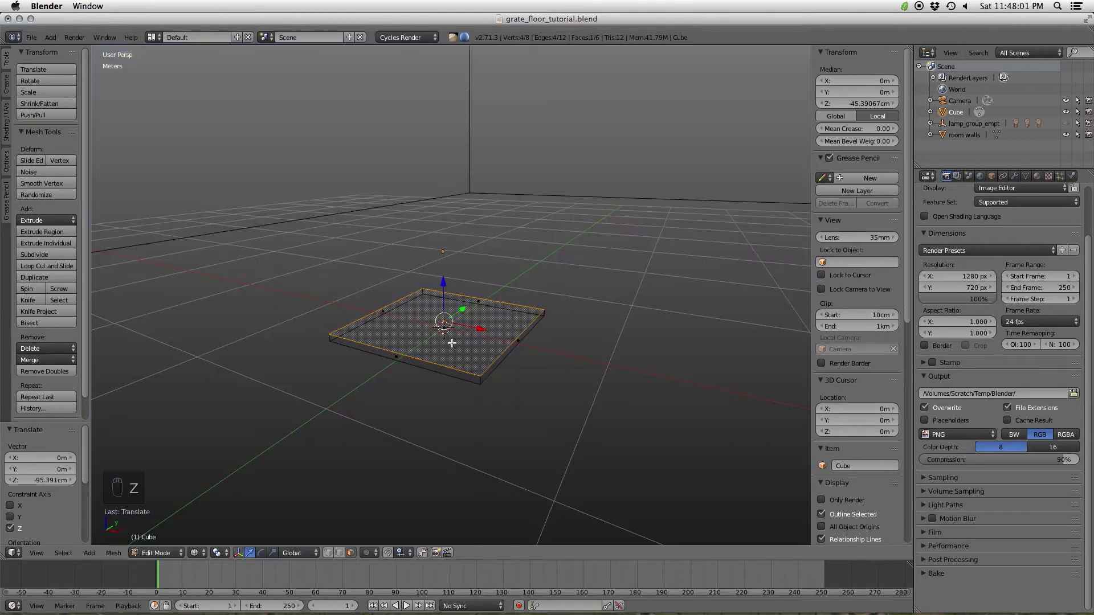
shift+right_click(450, 343)
scroll(489, 326, up, 3)
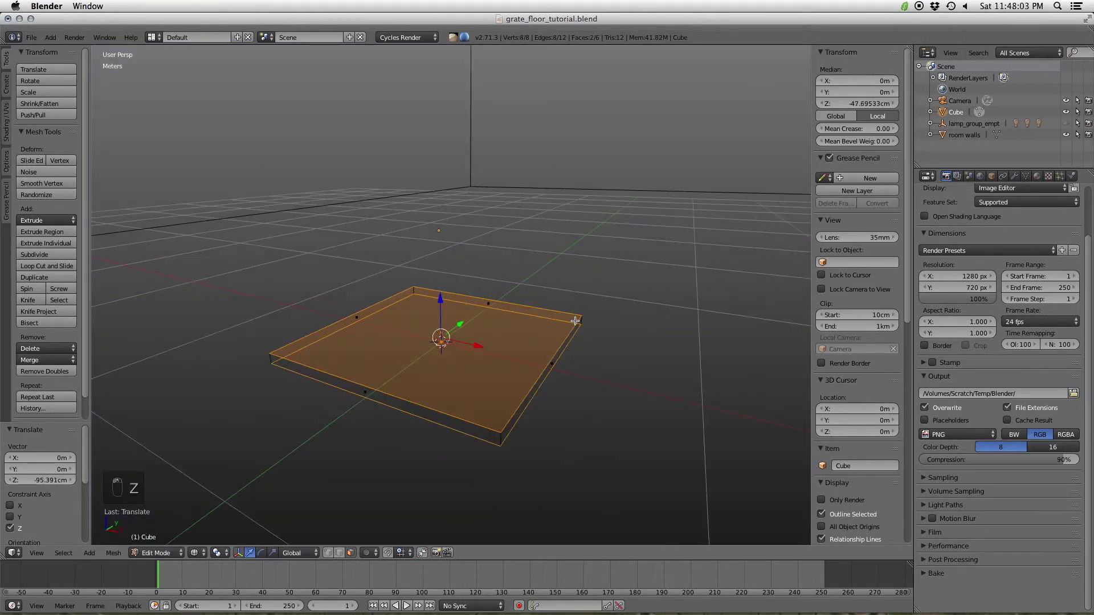
key(i)
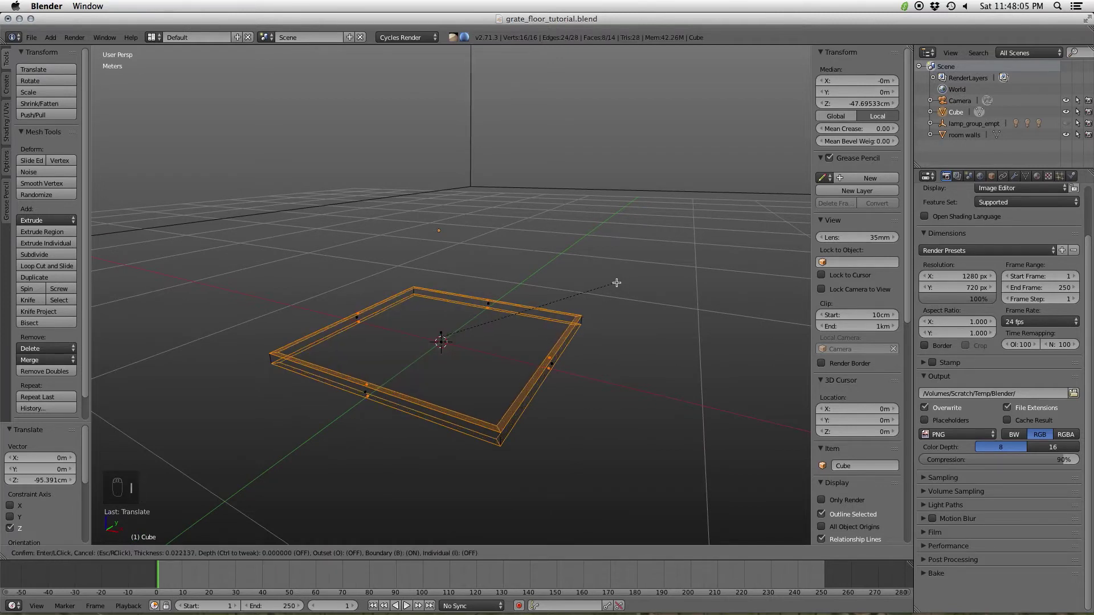
click(584, 306)
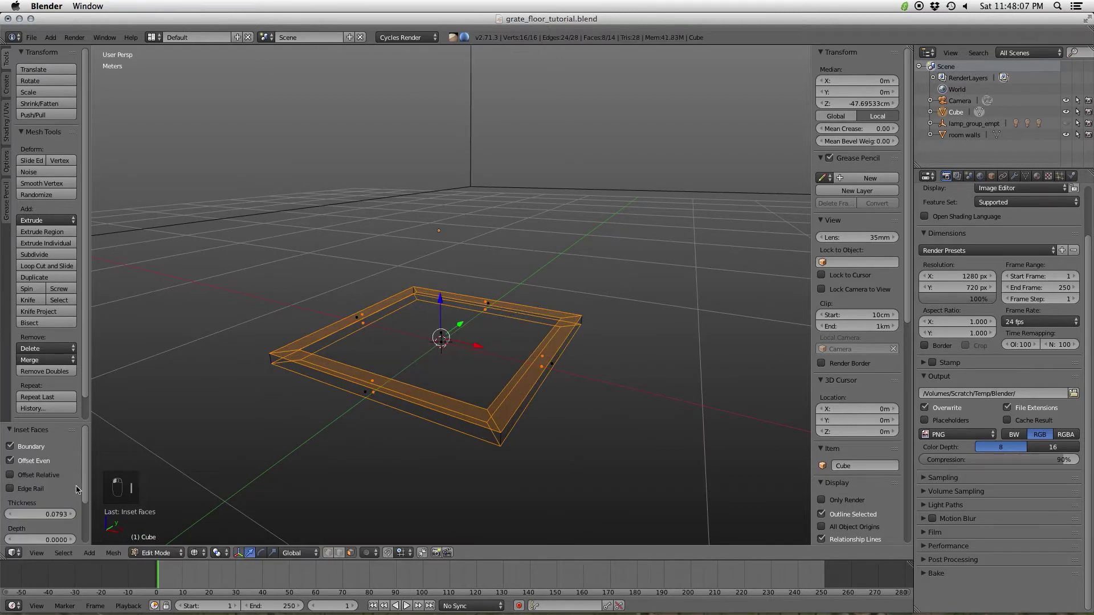
scroll(57, 466, down, 2)
scroll(57, 466, down, 2)
click(46, 508)
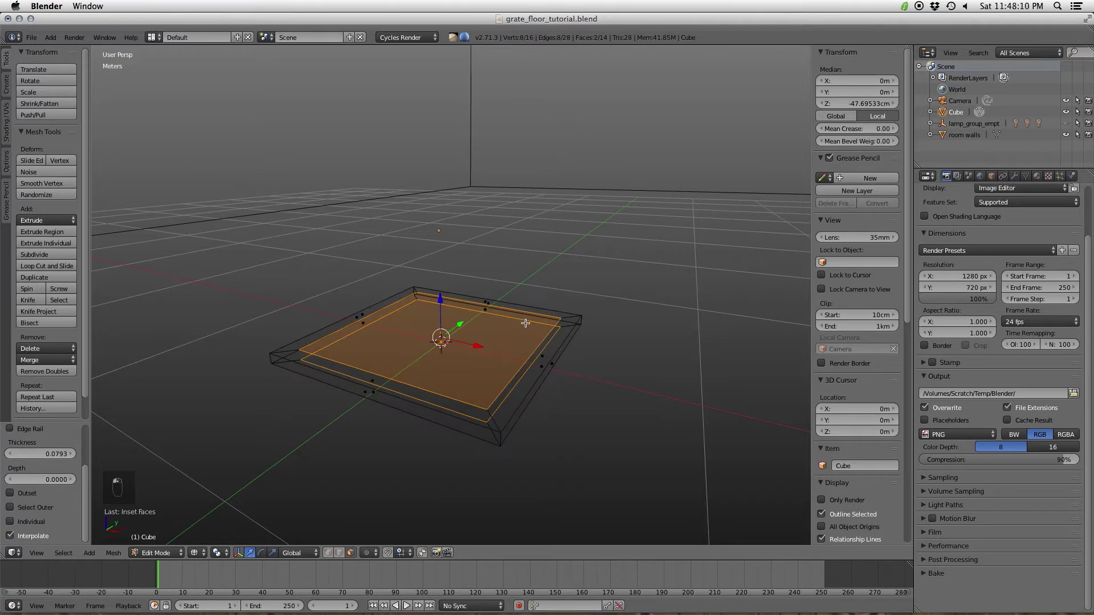
- Back in solid shading, rescale the inner faces within the XY plane
key(z)
scroll(486, 341, up, 2)
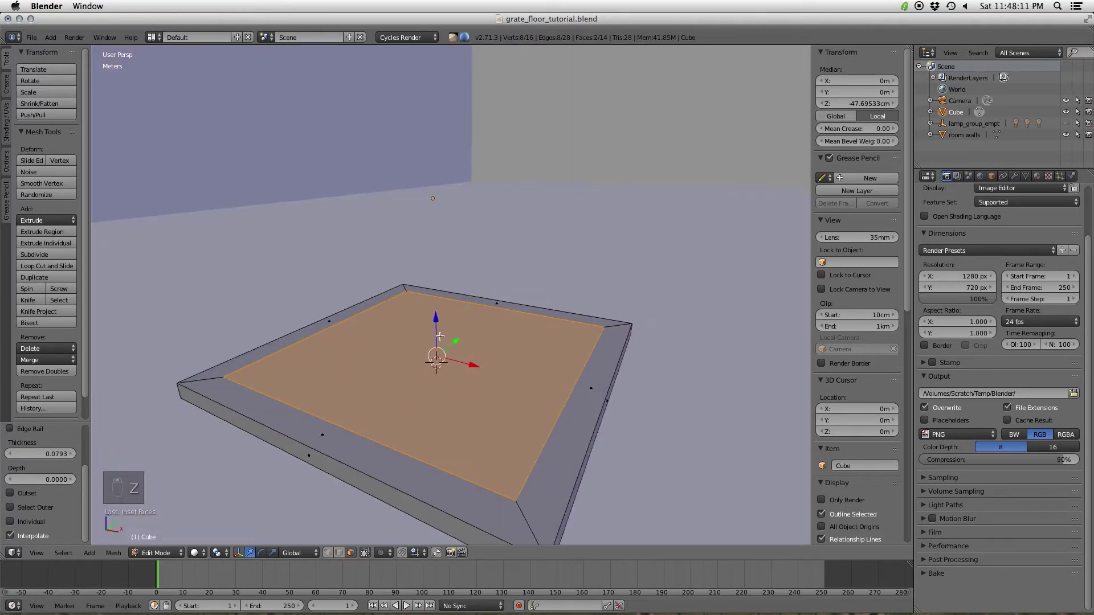
key(s)
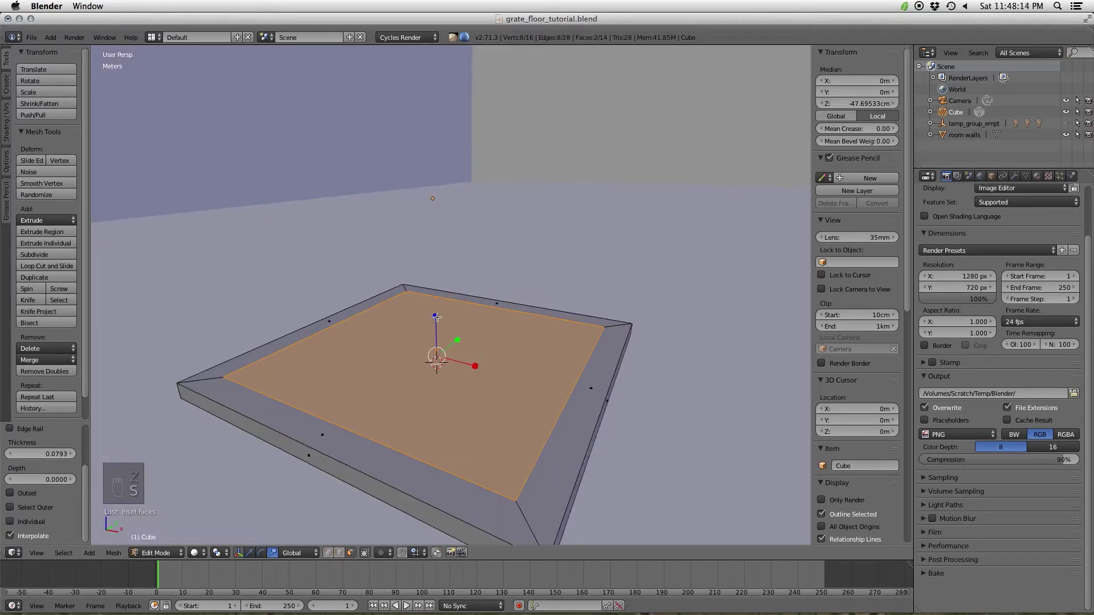
shift+drag(437, 317, 437, 317)
click(437, 317)
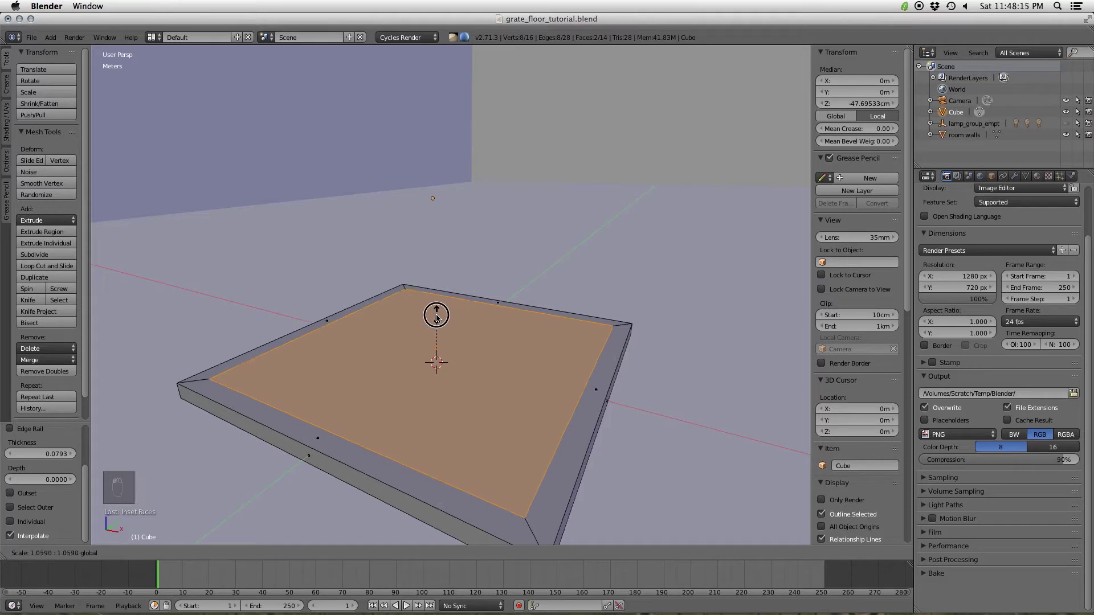
- Delete the inner faces and select both inner edge loops in edge mode
key(x)
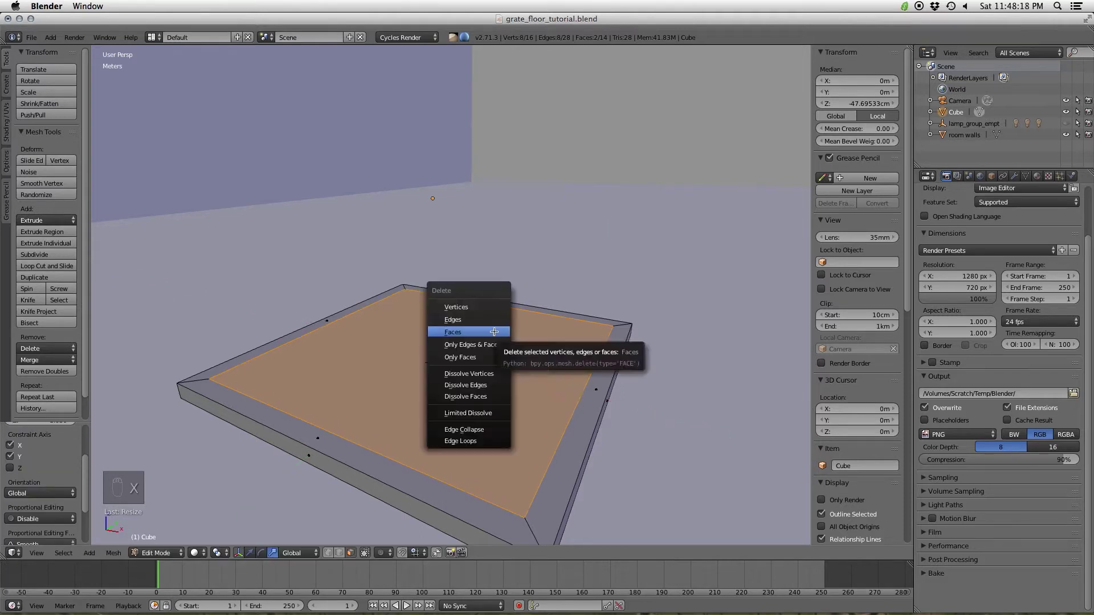
click(473, 332)
key(ctrl+Tab)
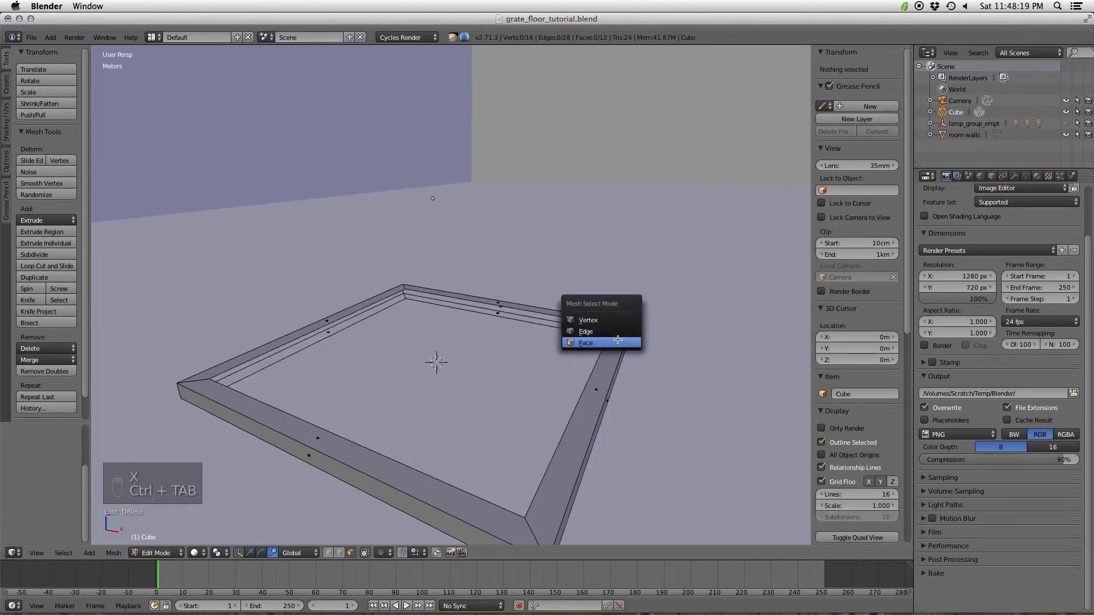
click(601, 327)
alt+right_click(601, 326)
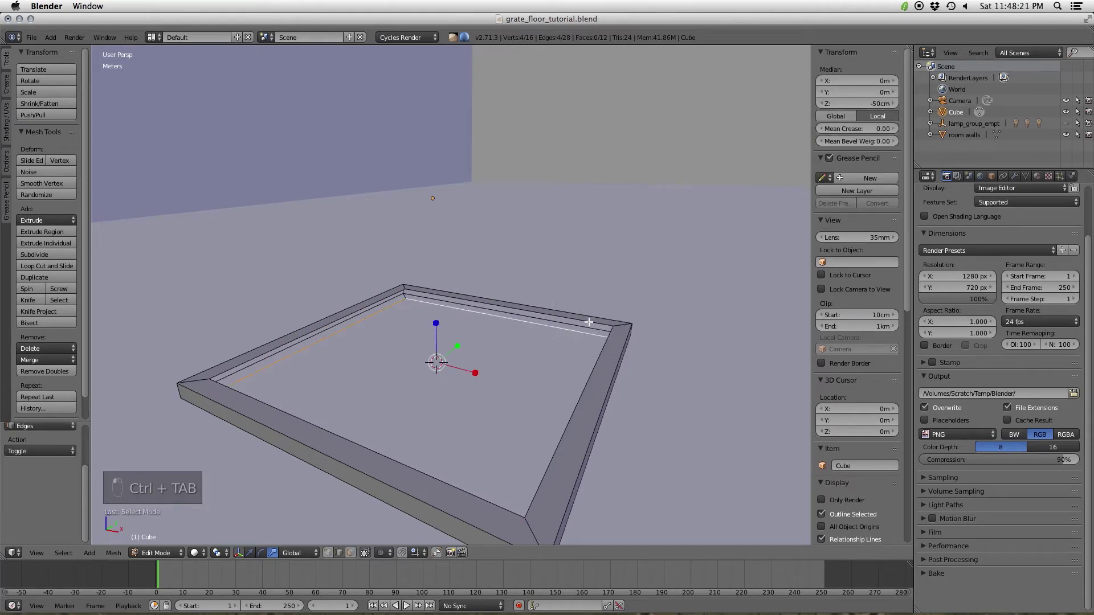
alt+shift+right_click(518, 324)
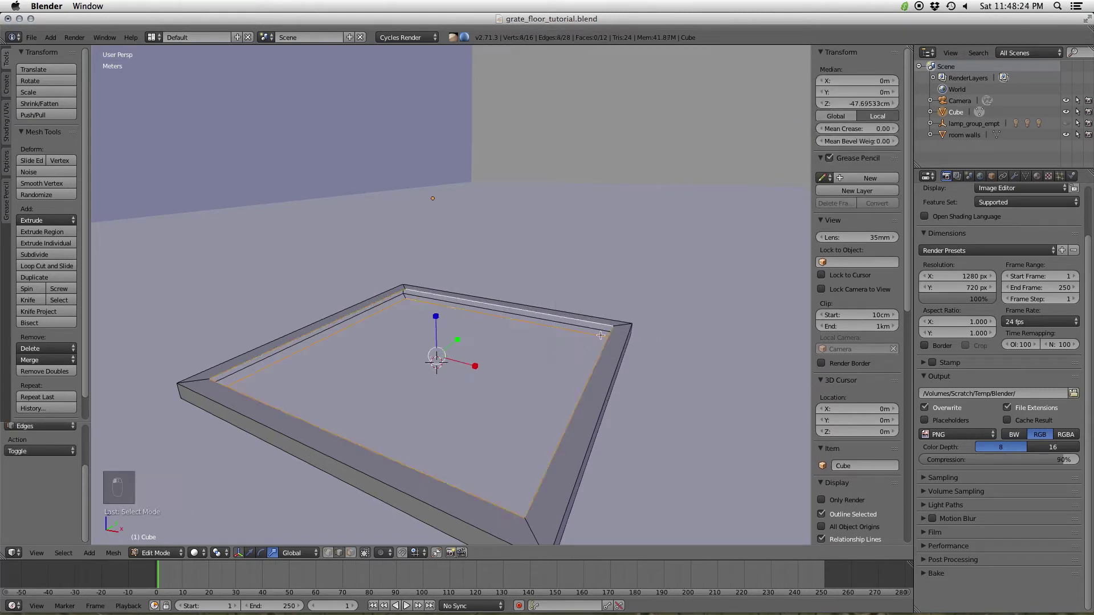
middle_drag(519, 323, 486, 318)
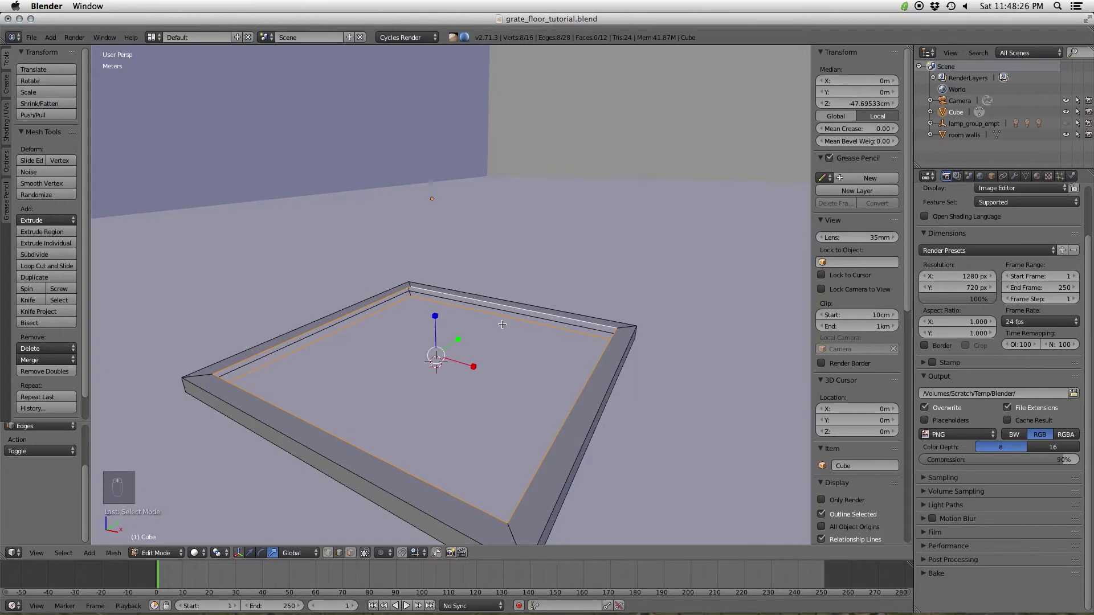
- Bridge the two inner edge loops into walls and return to Object Mode
key(ctrl+e)
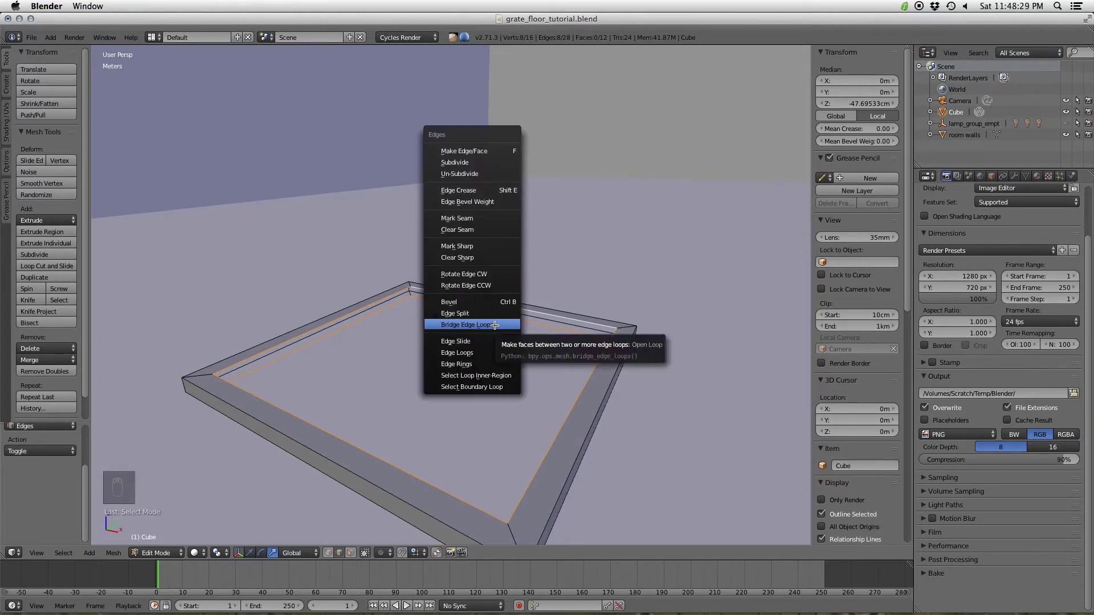
click(494, 325)
middle_drag(535, 324, 456, 349)
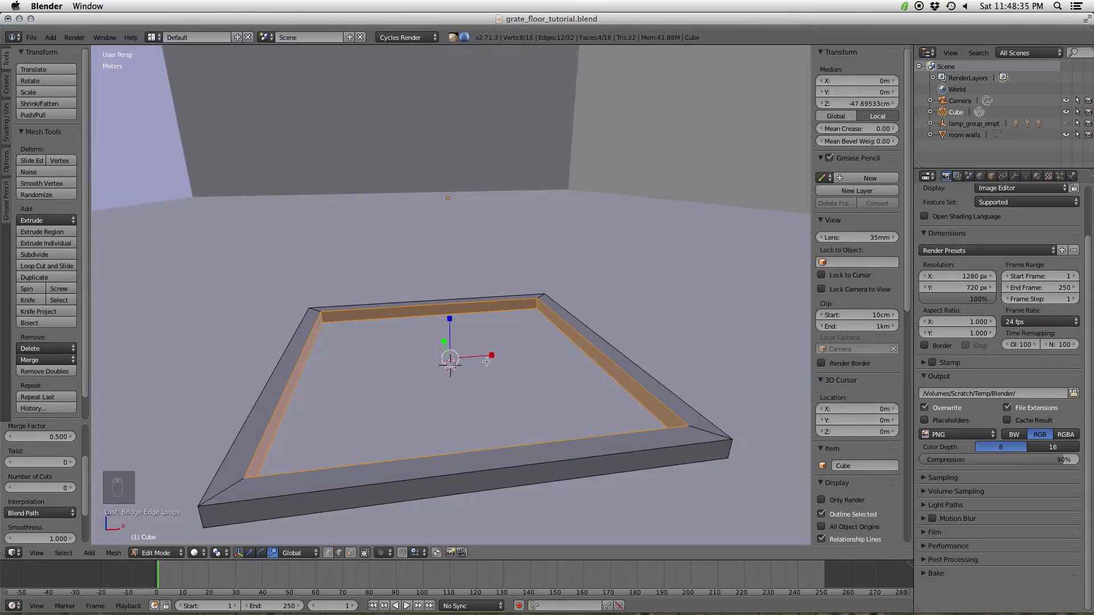
key(Tab)
- Set the frame's origin to its geometry centre
key(space)
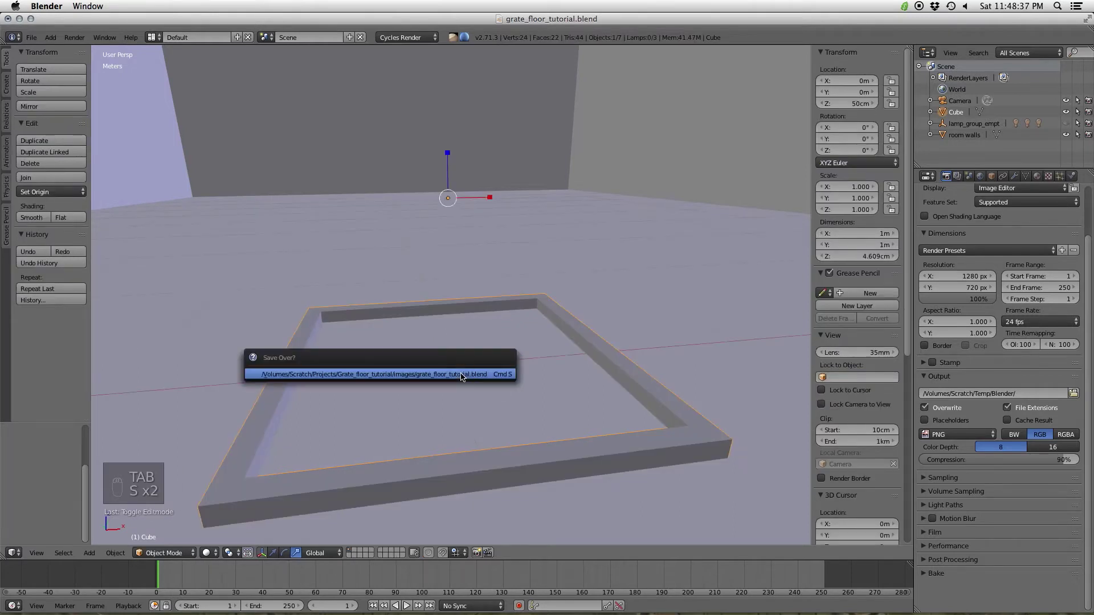
click(78, 193)
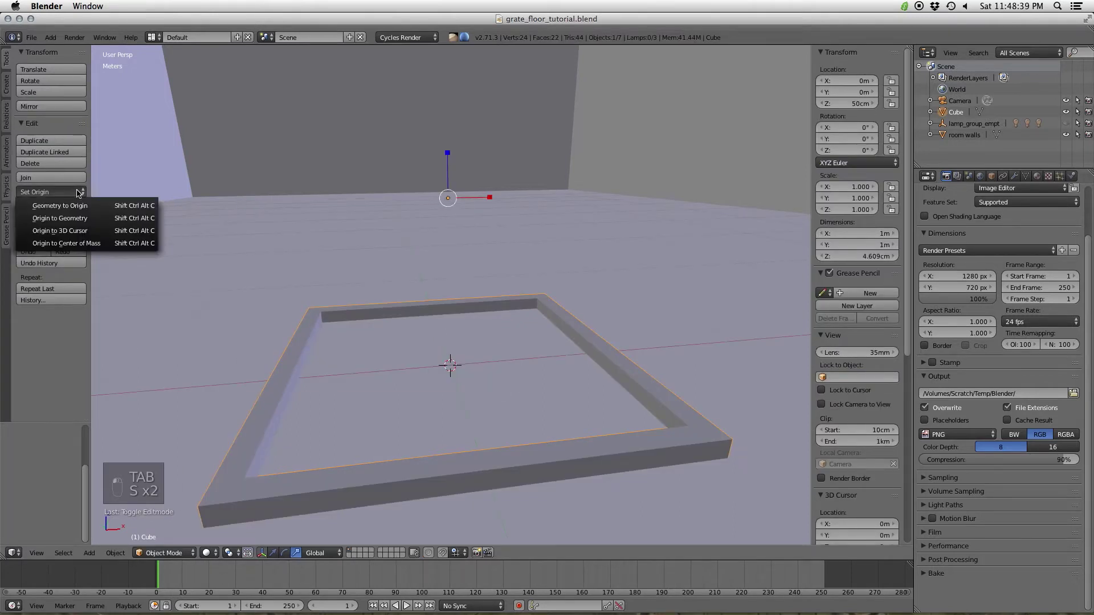
click(60, 219)
- Rename the object 'floor tile border' in Object properties and save the file
click(992, 177)
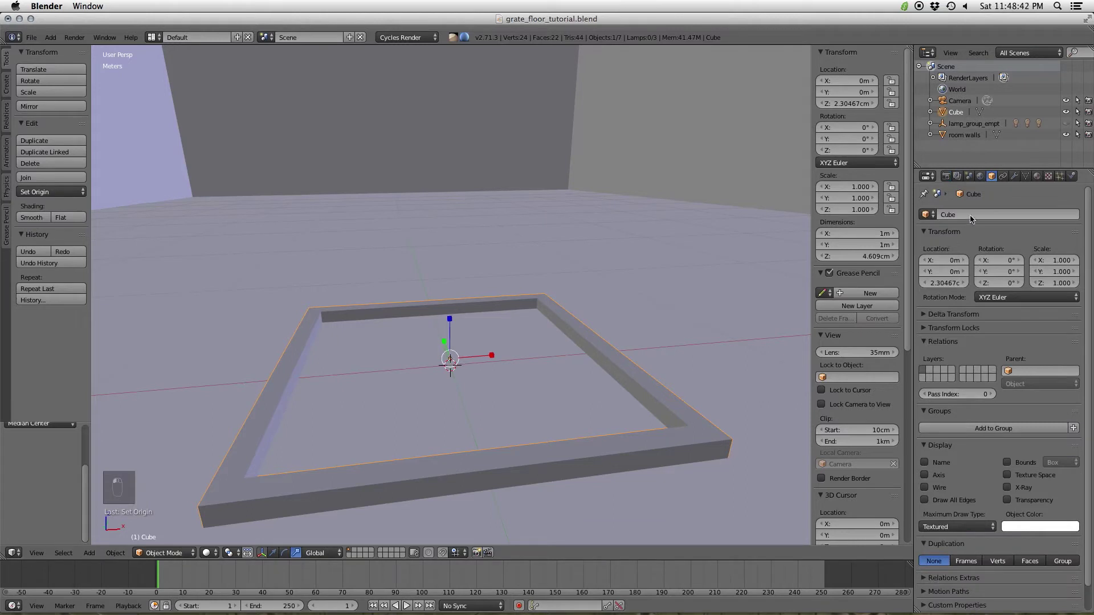
click(990, 219)
text(floor tyi)
key(BackSpace)
key(BackSpace)
text(ile)
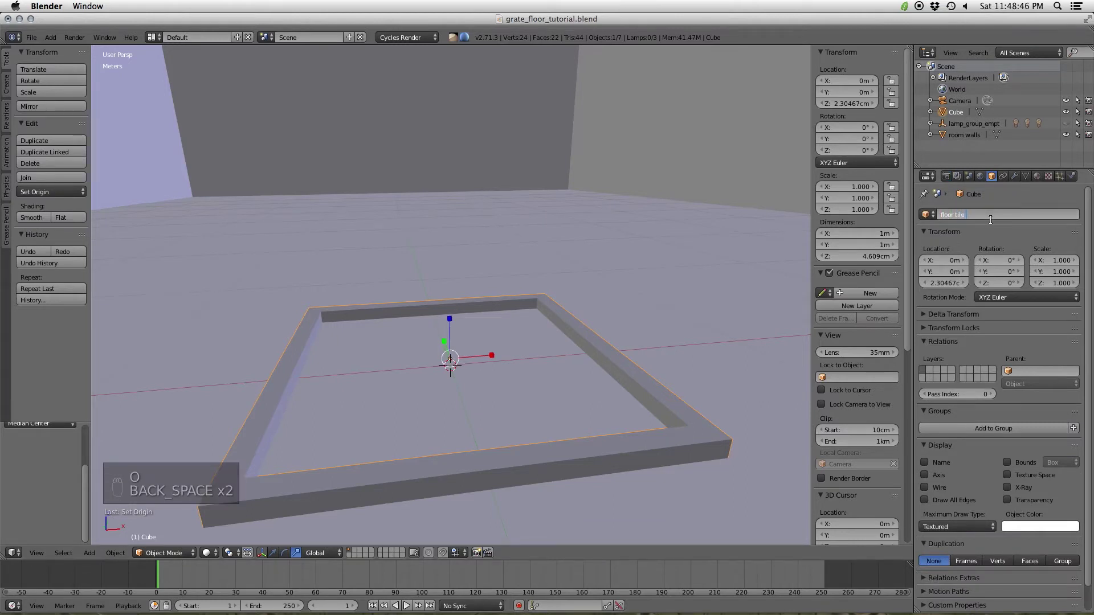
text( border)
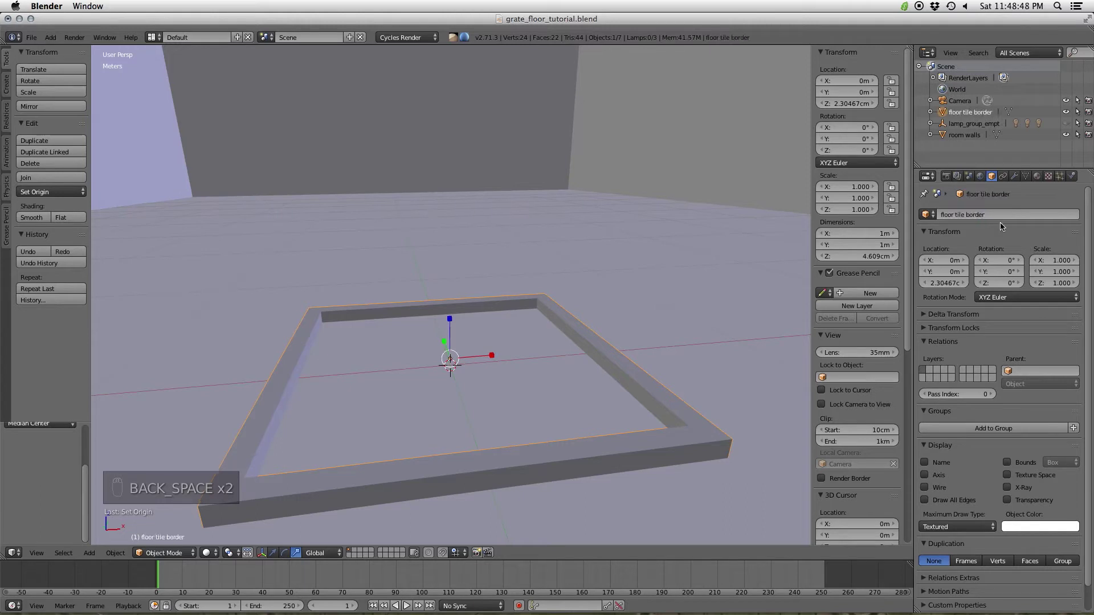
key(Return)
click(1025, 176)
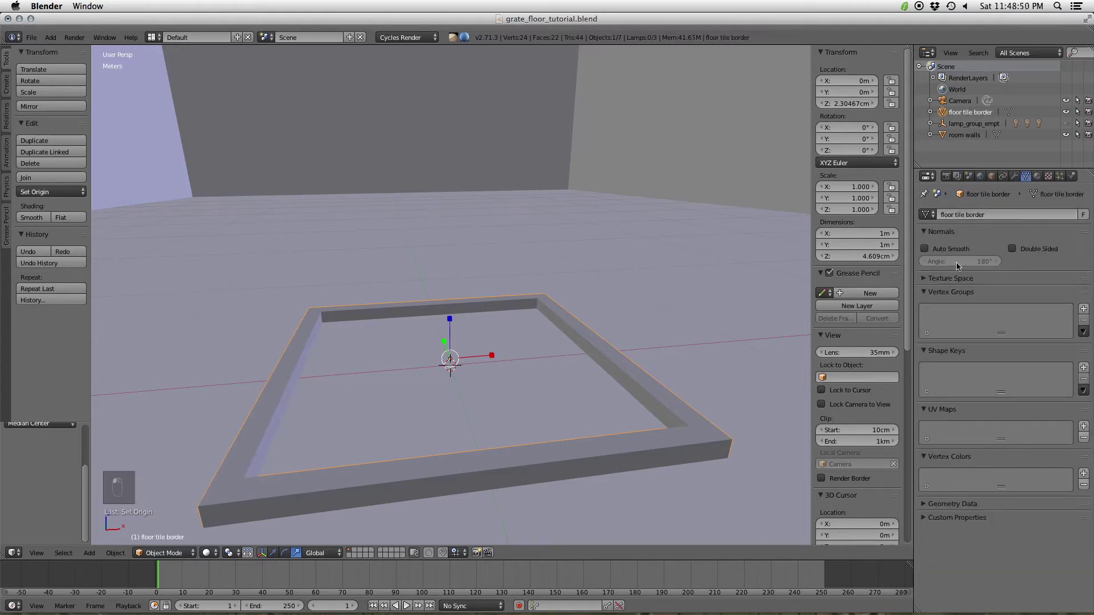
key(ctrl+s)
key(ctrl+s)
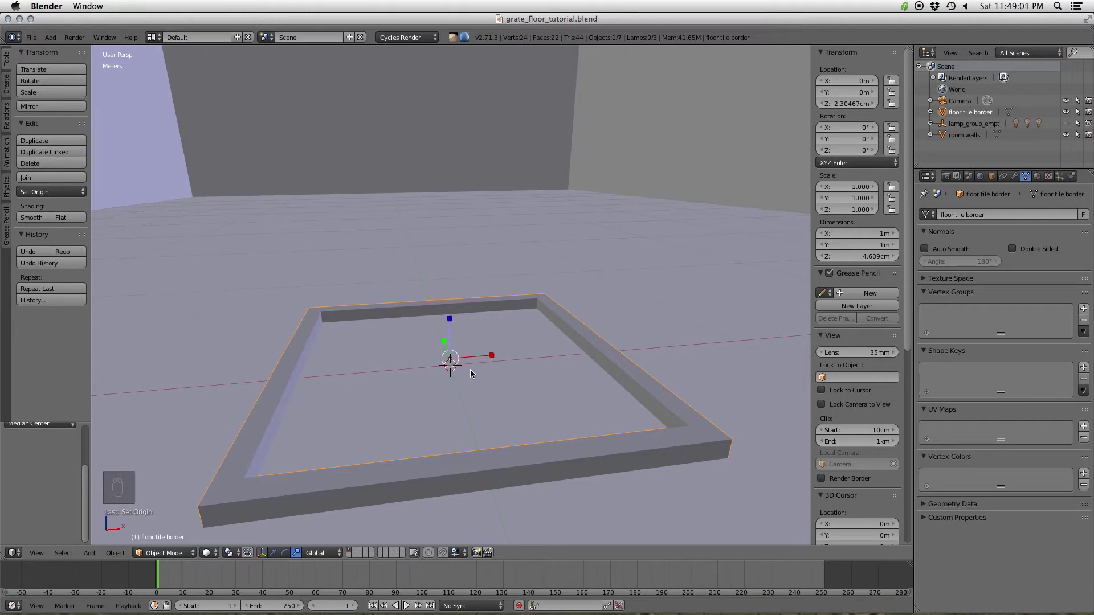
- Open the File menu from the top header
click(31, 37)
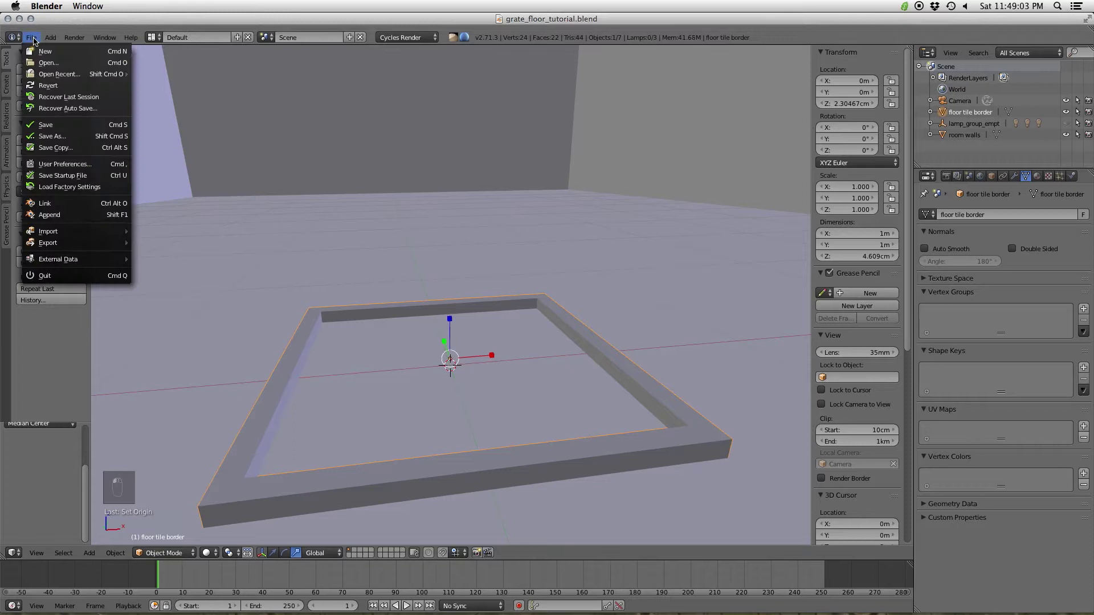
click(89, 166)
click(220, 45)
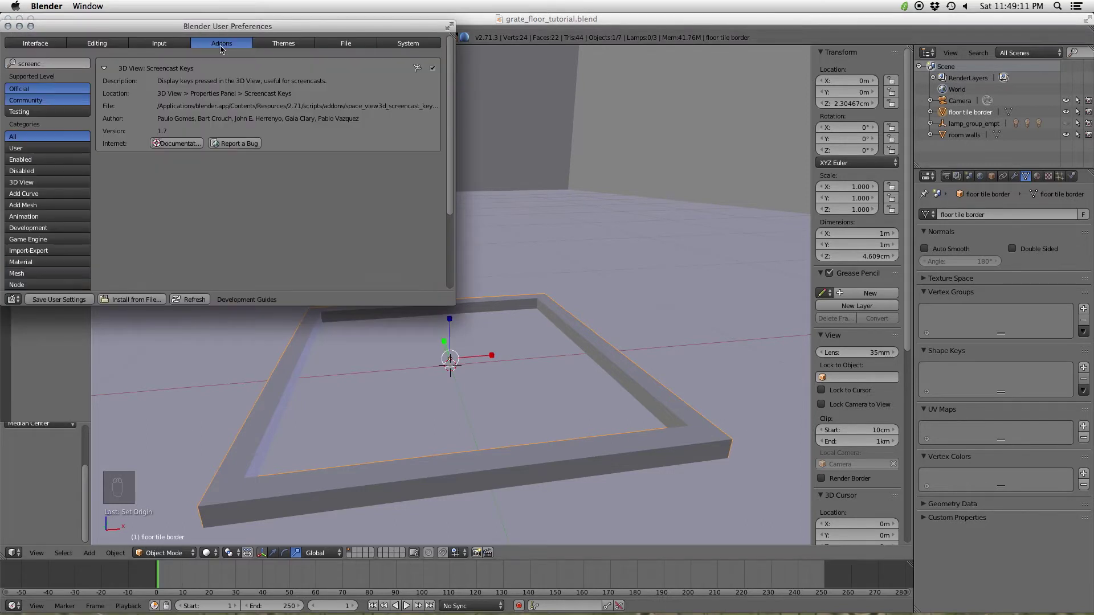
click(42, 205)
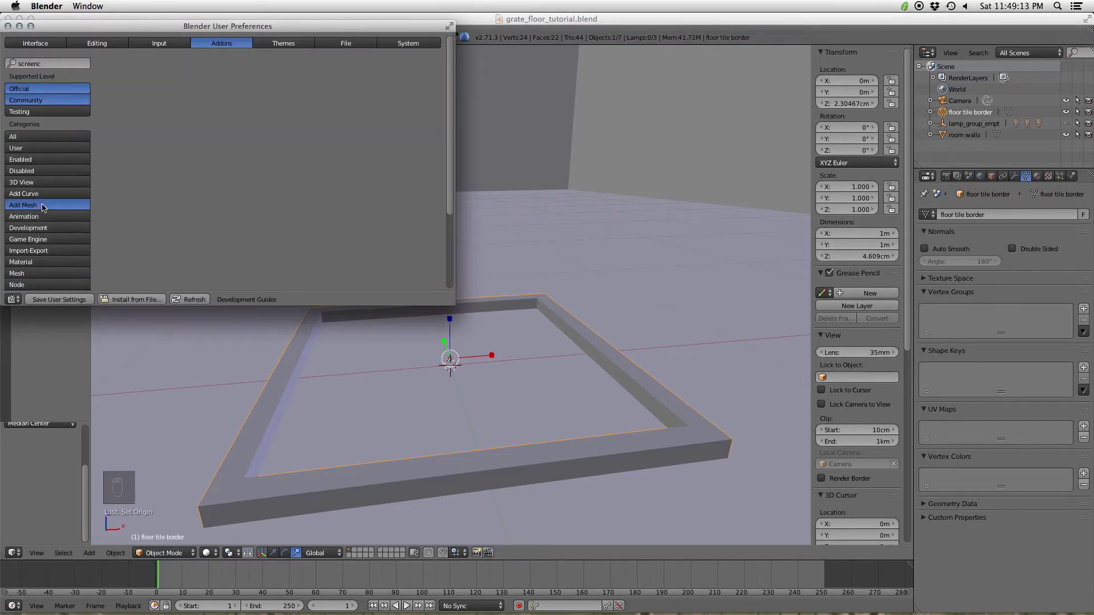
click(57, 62)
key(BackSpace)
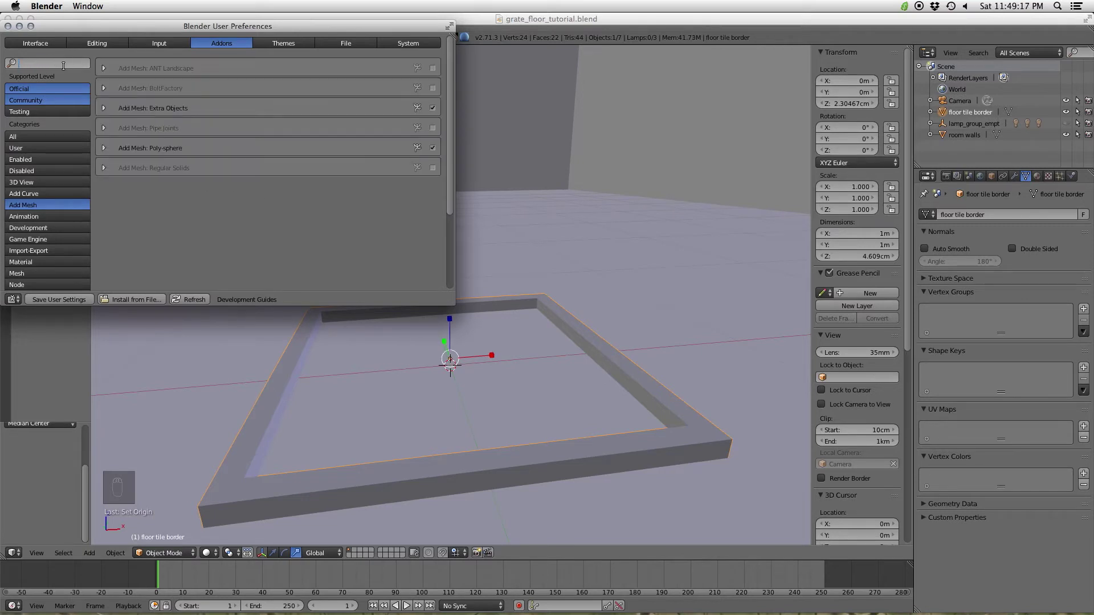
click(104, 108)
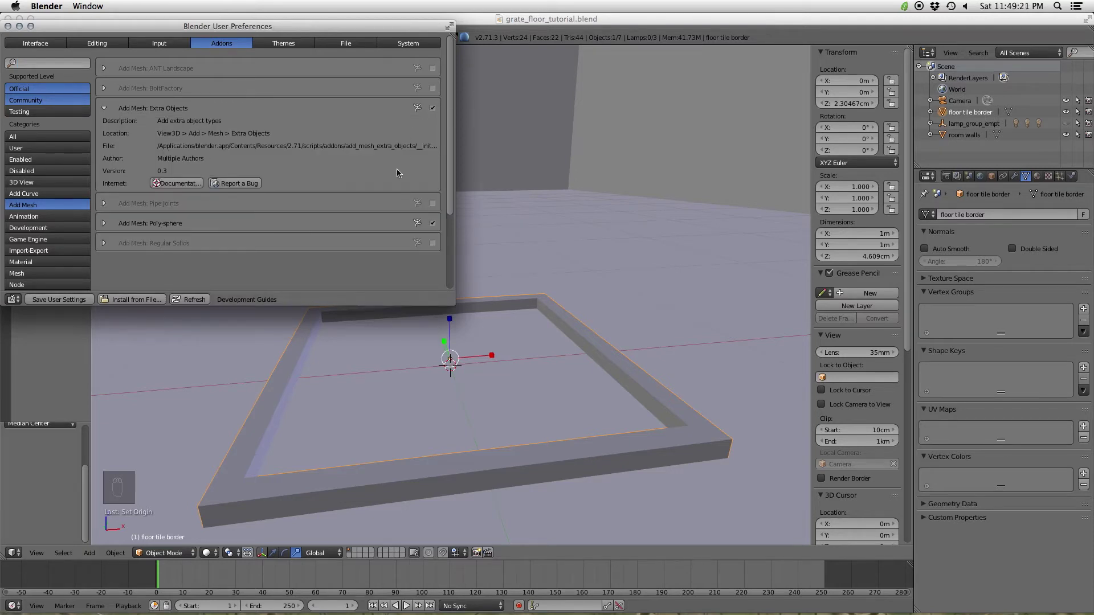
click(8, 26)
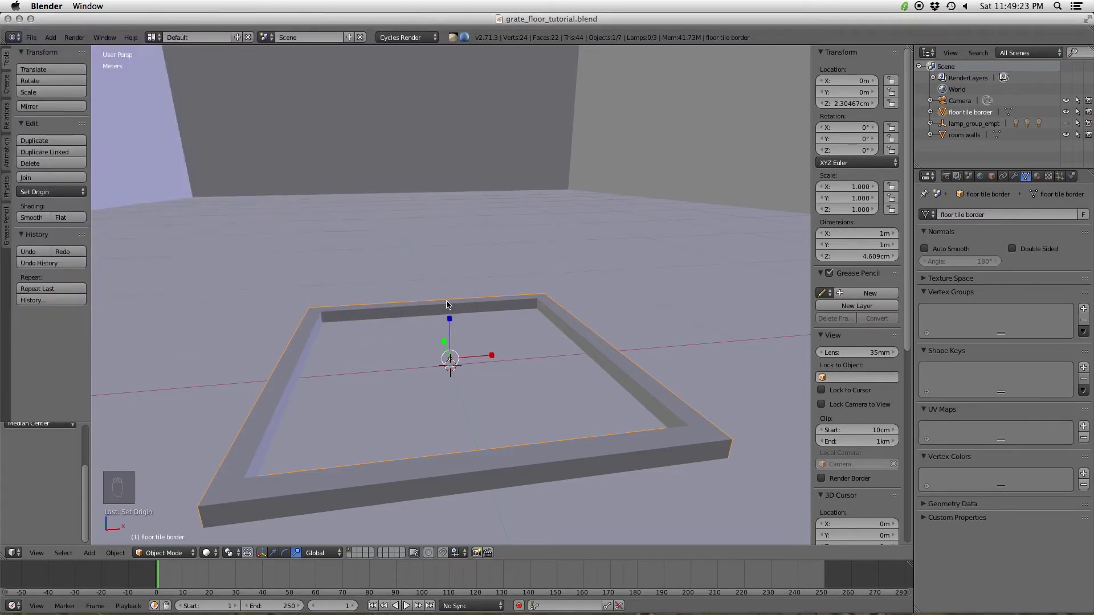
- Navigate the Add menu to Mesh > Extra Objects > Misc Objects > Honeycomb
key(shift+a)
mouse_move(448, 306)
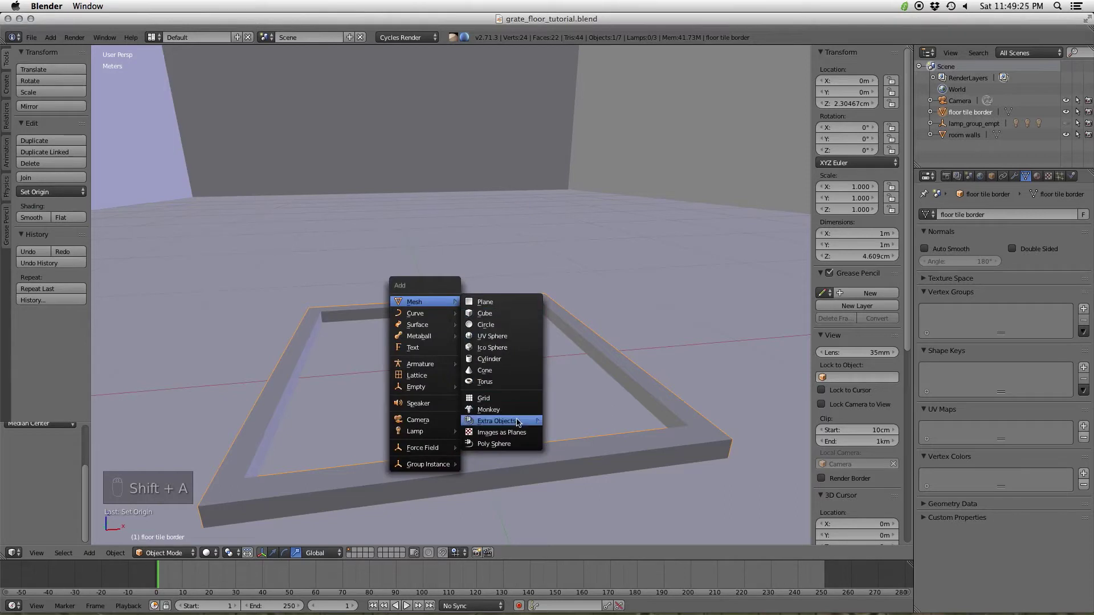
mouse_move(518, 423)
mouse_move(610, 422)
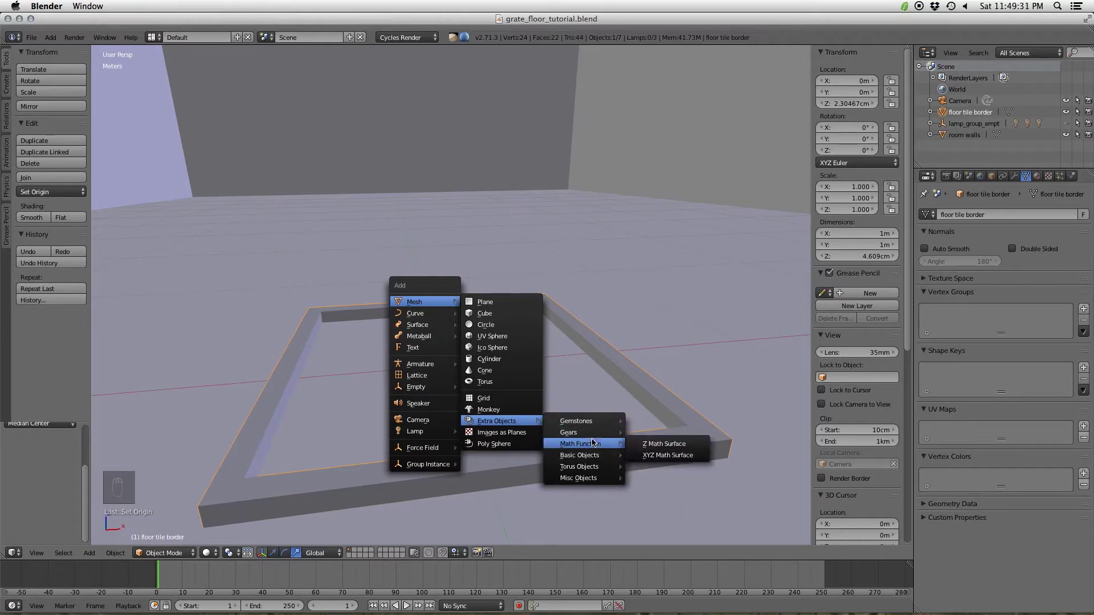
mouse_move(591, 460)
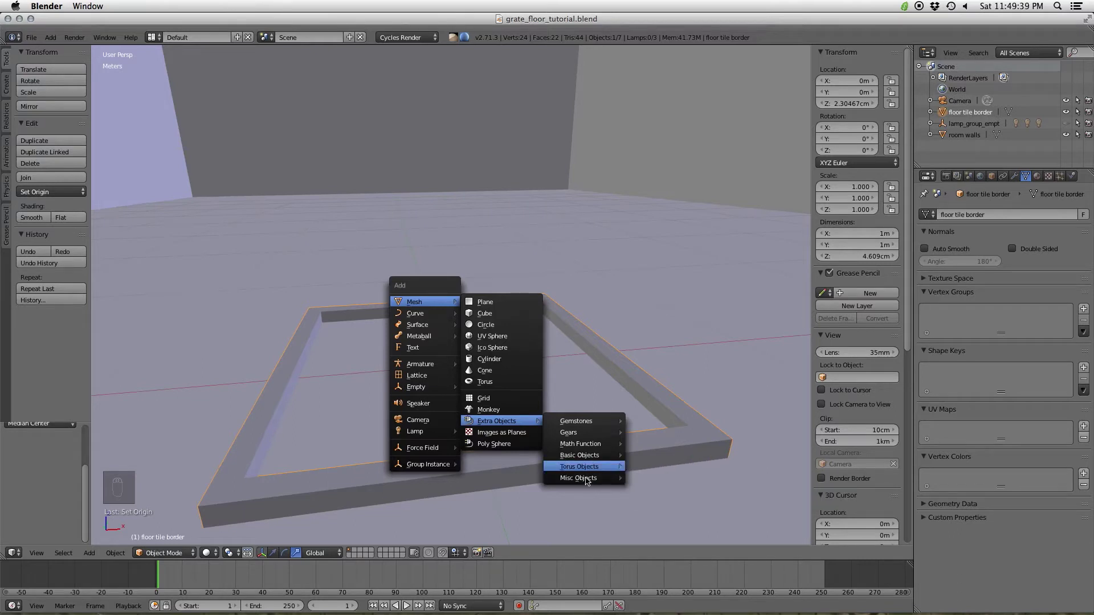
- Add the Honeycomb mesh and set its cell diameter to 0.1
mouse_move(579, 479)
click(657, 488)
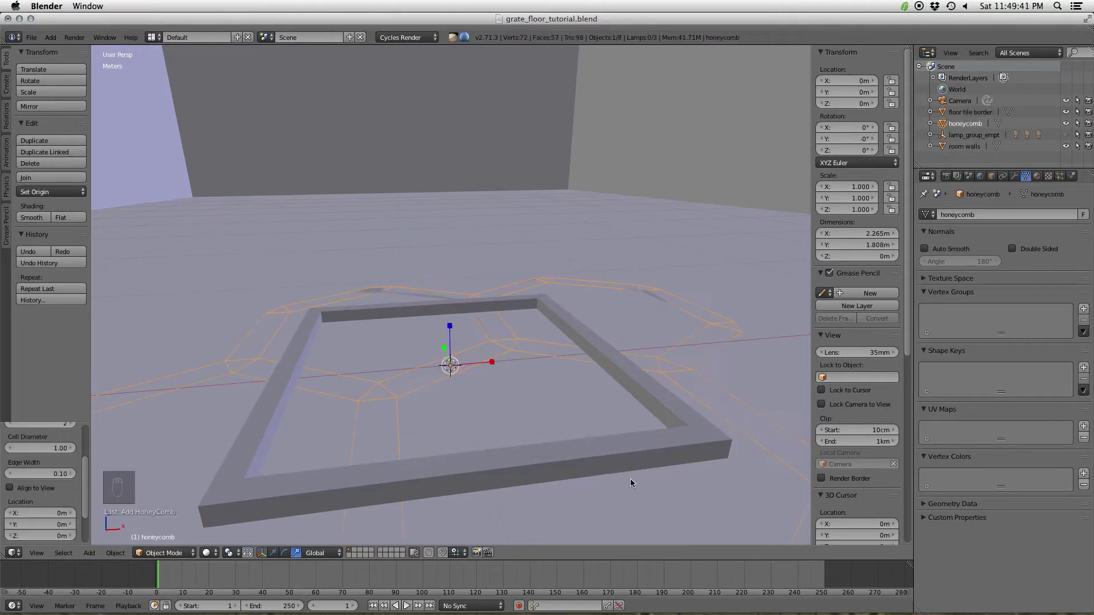
scroll(471, 331, down, 6)
scroll(478, 319, up, 5)
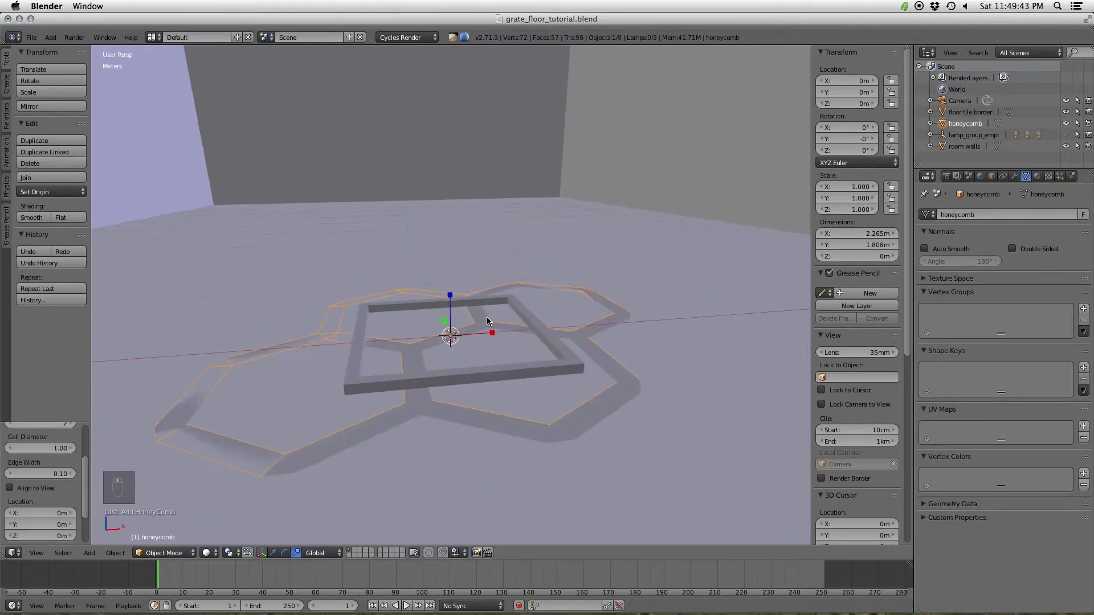
scroll(490, 330, down, 2)
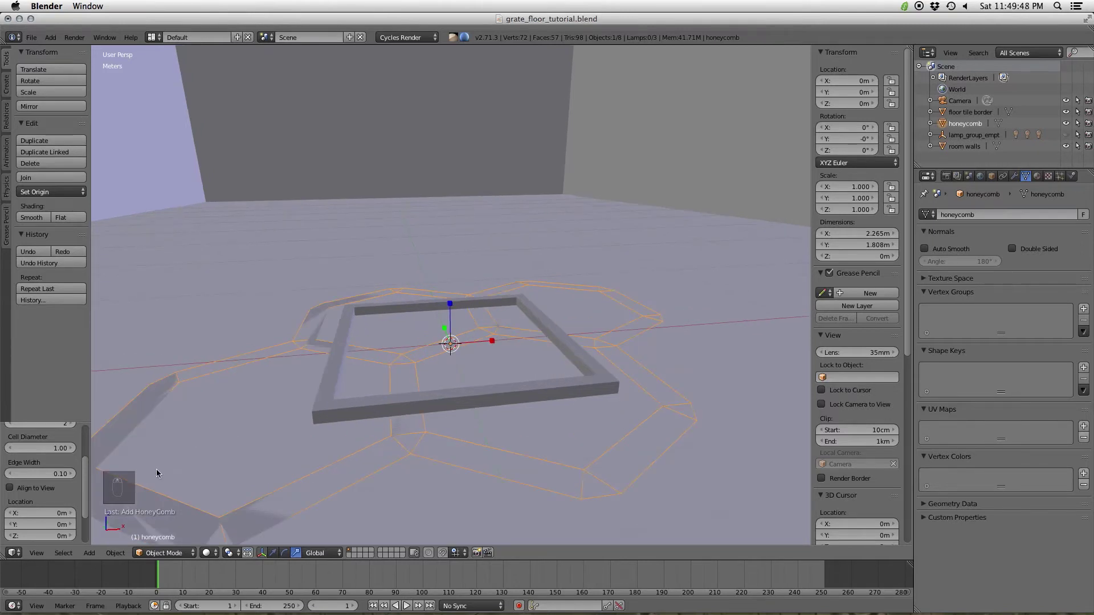
scroll(49, 513, up, 3)
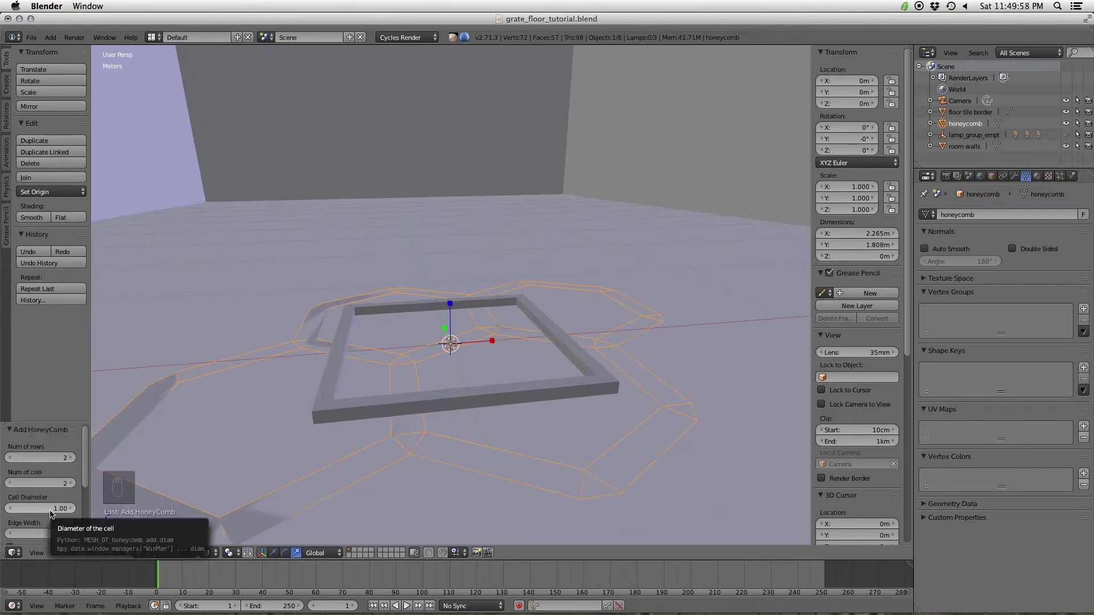
click(50, 508)
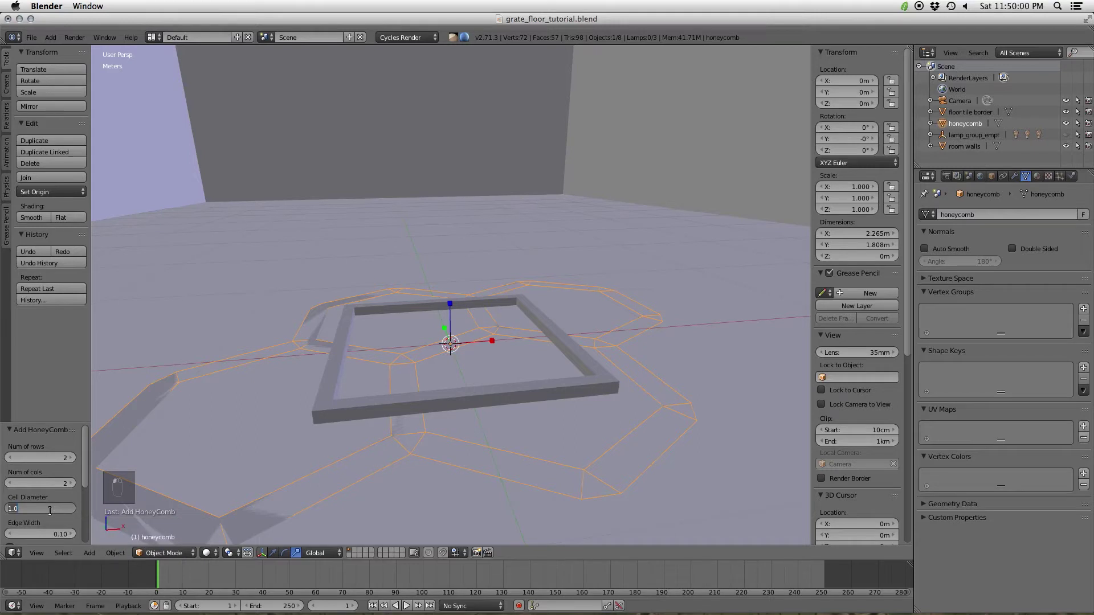
text(0.1)
key(Return)
- Try honeycomb edge widths 0.001 and 0.005 in wireframe, settling on 0.01
scroll(53, 514, down, 1)
click(45, 510)
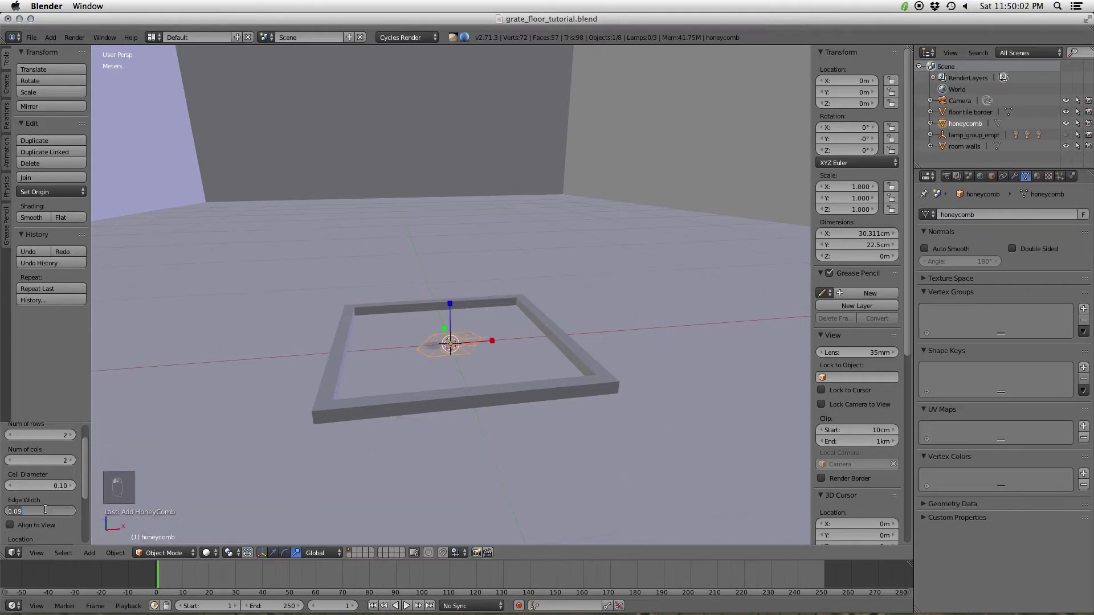
text(0.001)
key(Return)
scroll(477, 375, up, 3)
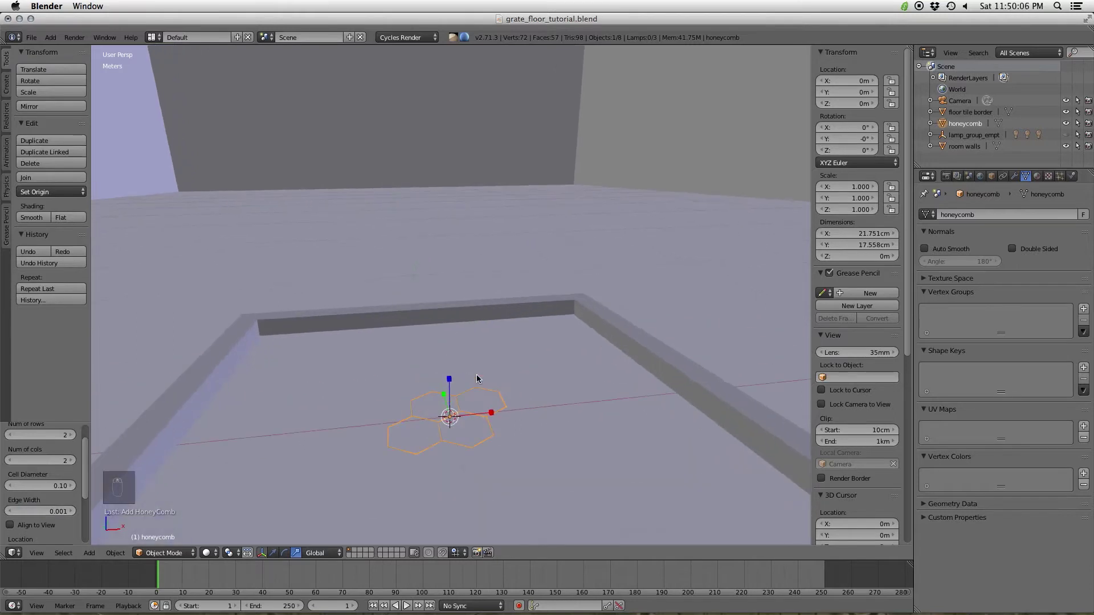
key(z)
scroll(477, 329, up, 3)
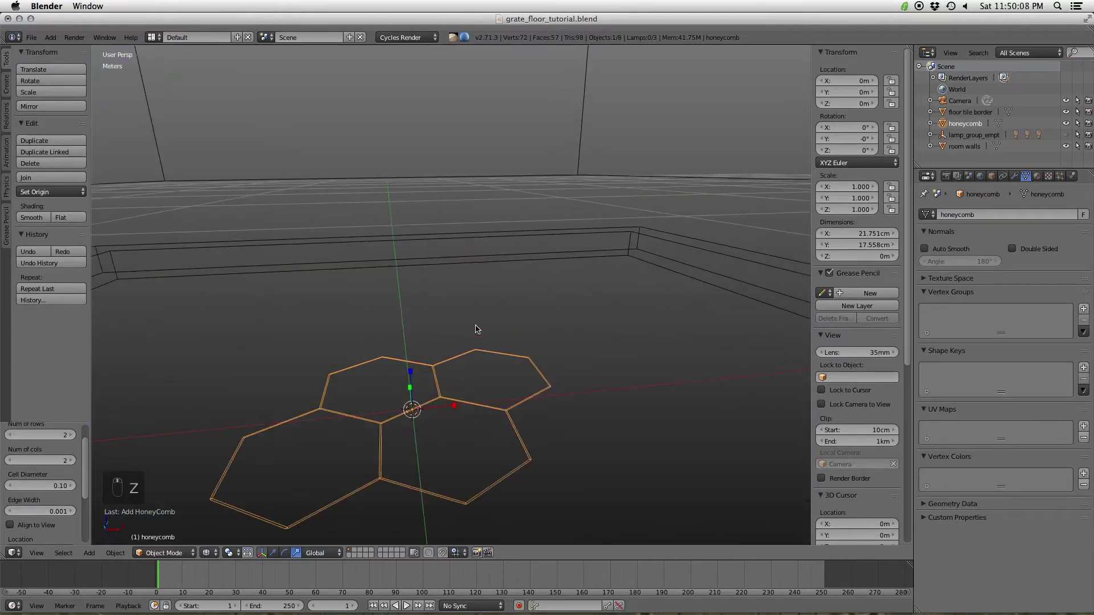
click(36, 511)
text(0.005)
key(Return)
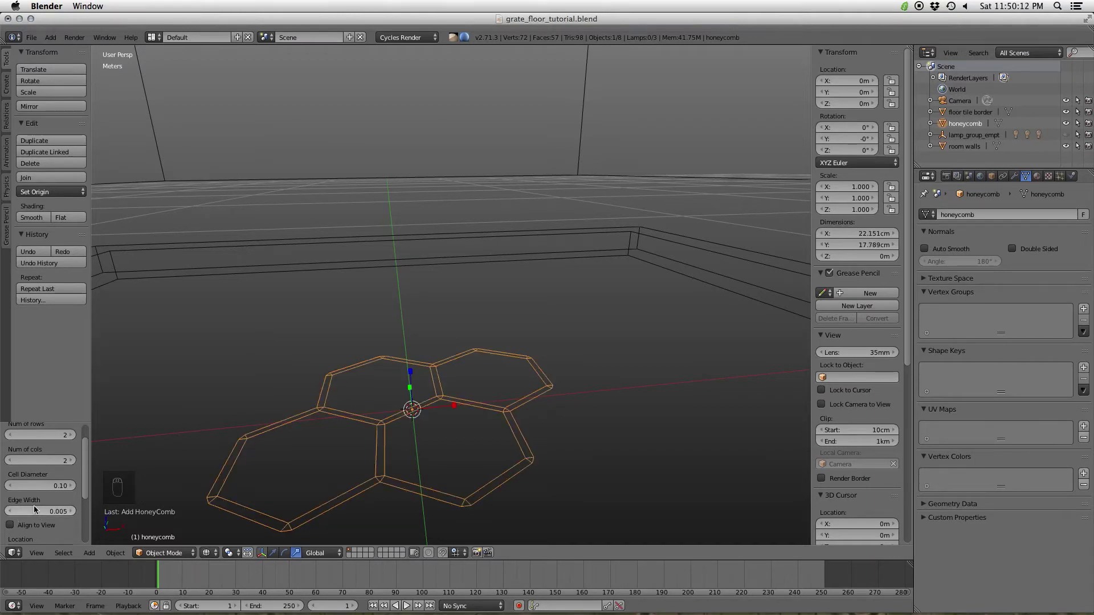
click(35, 509)
key(BackSpace)
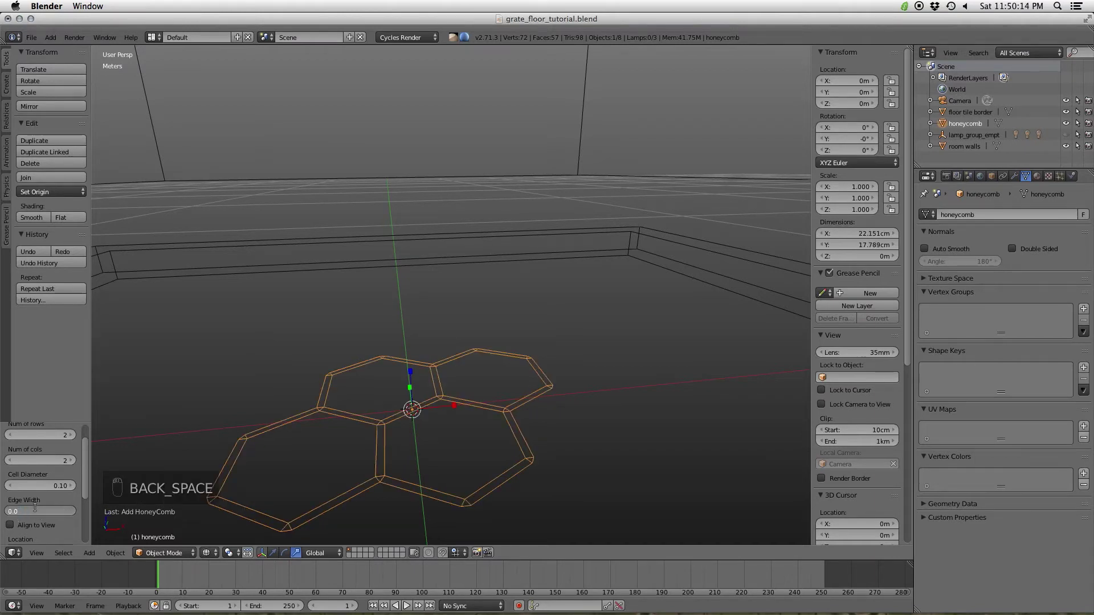
text(1)
key(Return)
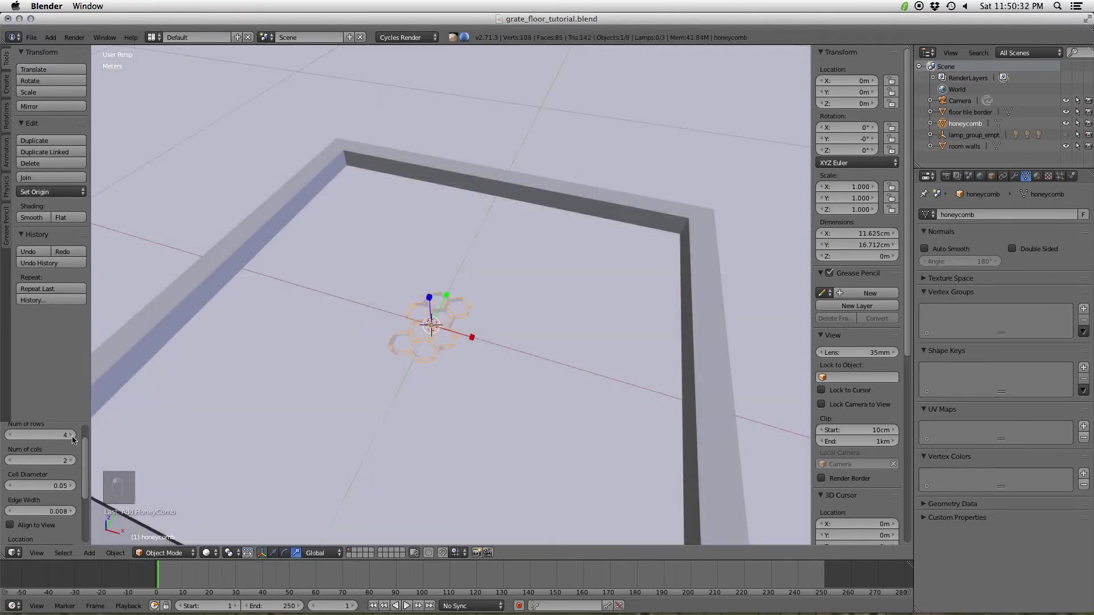
- Increase the honeycomb's Num of rows to 24
double_click(73, 435)
double_click(73, 435)
click(73, 435)
double_click(73, 435)
click(73, 435)
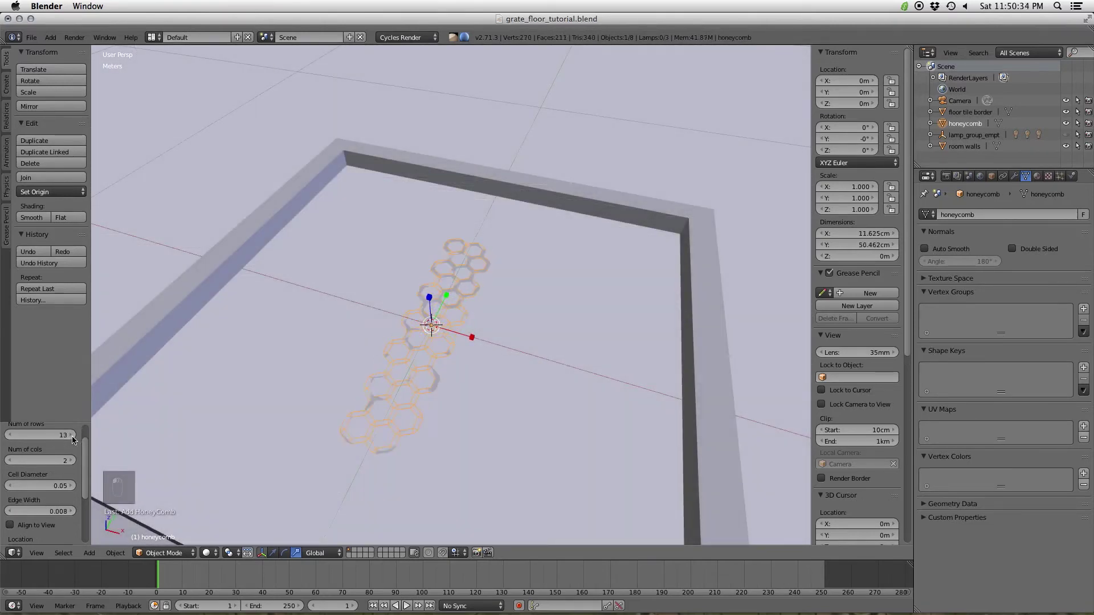
double_click(73, 435)
click(73, 434)
double_click(73, 435)
double_click(73, 435)
click(73, 435)
double_click(73, 435)
click(73, 434)
middle_drag(359, 420, 313, 408)
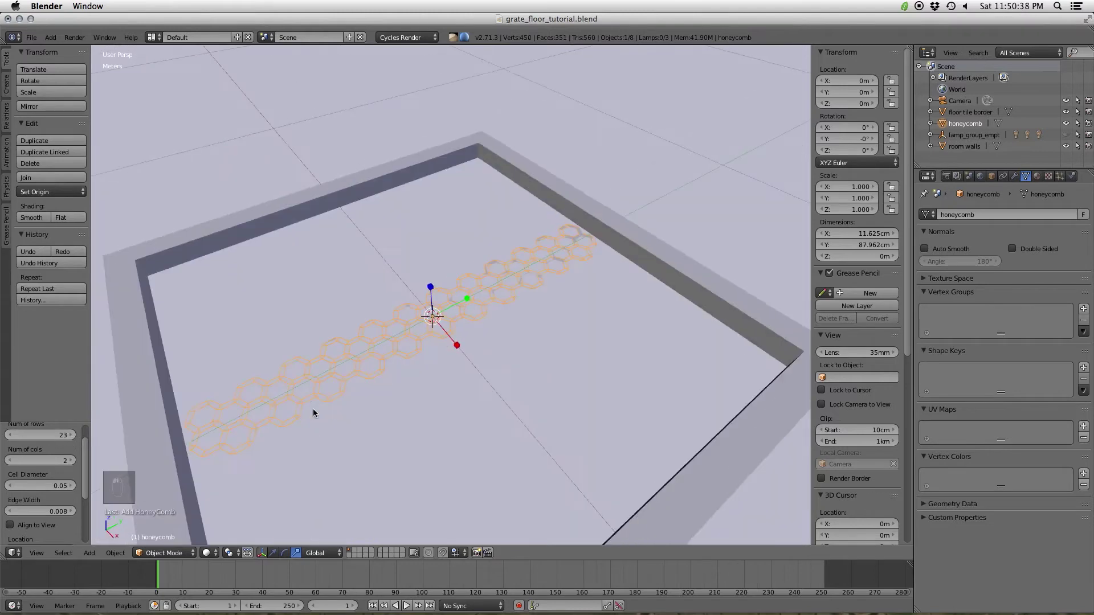
click(73, 435)
- Set the honeycomb's Num of cols to 20 and view it from a low angle
double_click(72, 461)
click(73, 460)
triple_click(72, 460)
triple_click(72, 460)
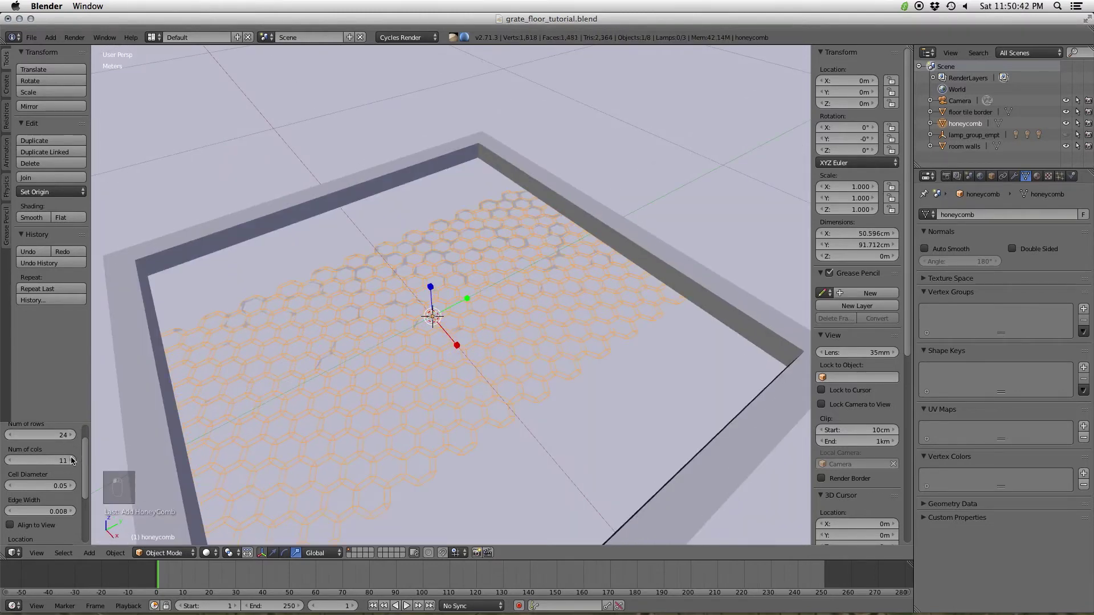
triple_click(72, 460)
triple_click(72, 461)
double_click(72, 461)
double_click(72, 461)
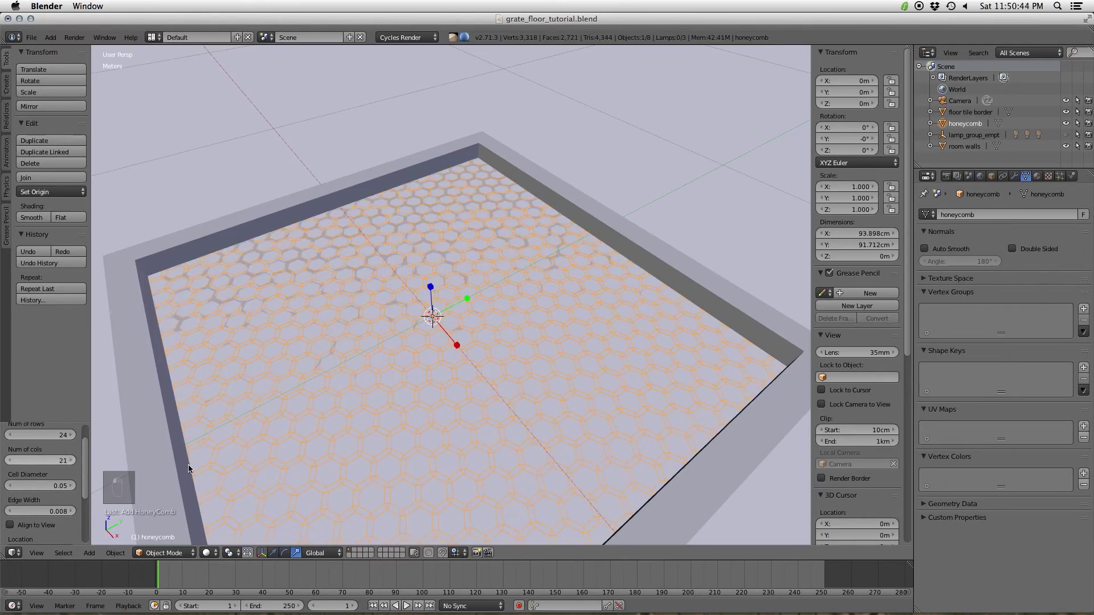
click(9, 460)
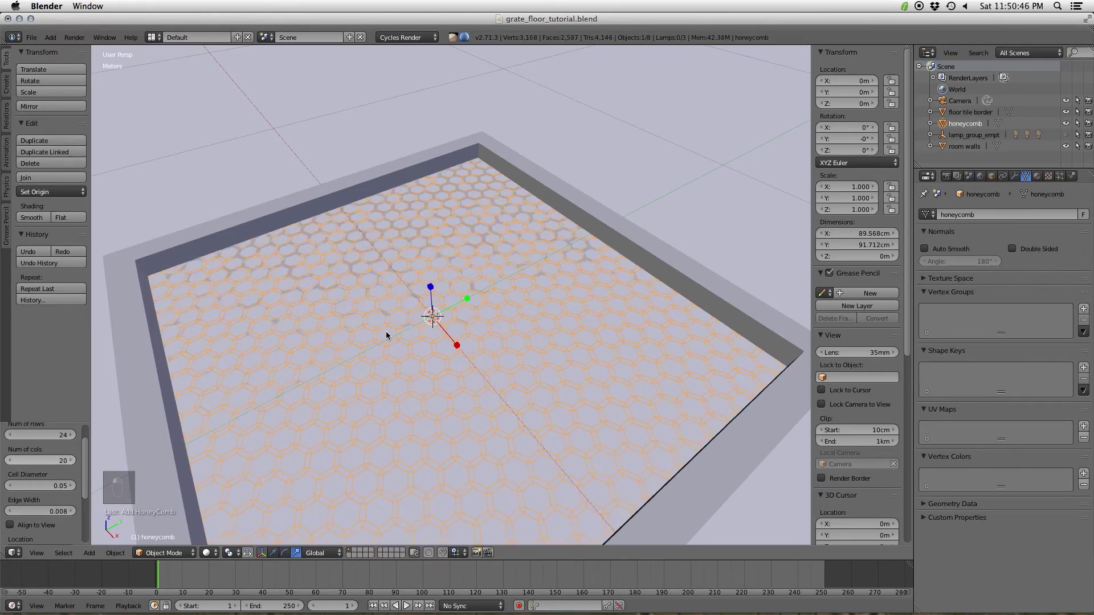
mouse_move(386, 335)
middle_down()
mouse_move(523, 293)
mouse_move(463, 281)
middle_up()
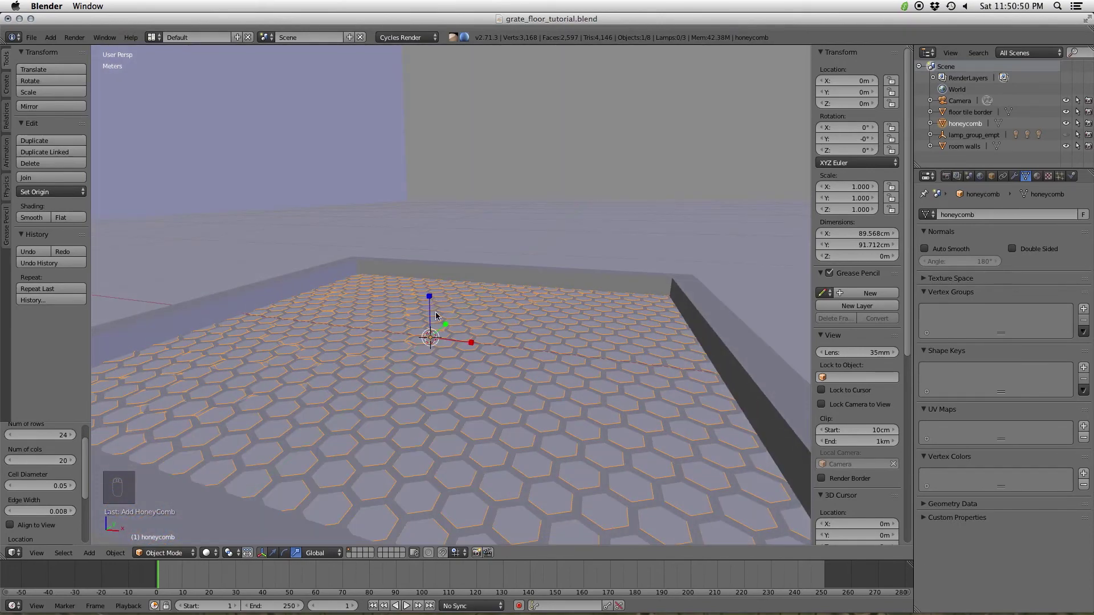
- Raise the honeycomb about 2.4 cm along Z
key(g)
click(429, 297)
drag(429, 297, 430, 282)
- Add a Solidify modifier for 1 cm thickness and raise the honeycomb to about 4.13 cm
click(1014, 177)
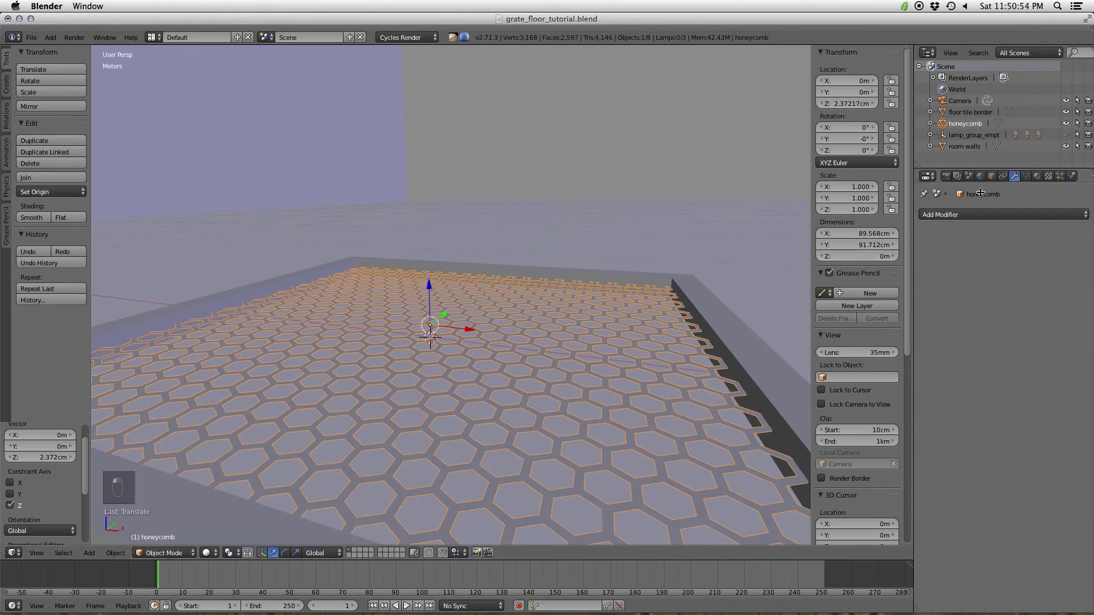
click(924, 215)
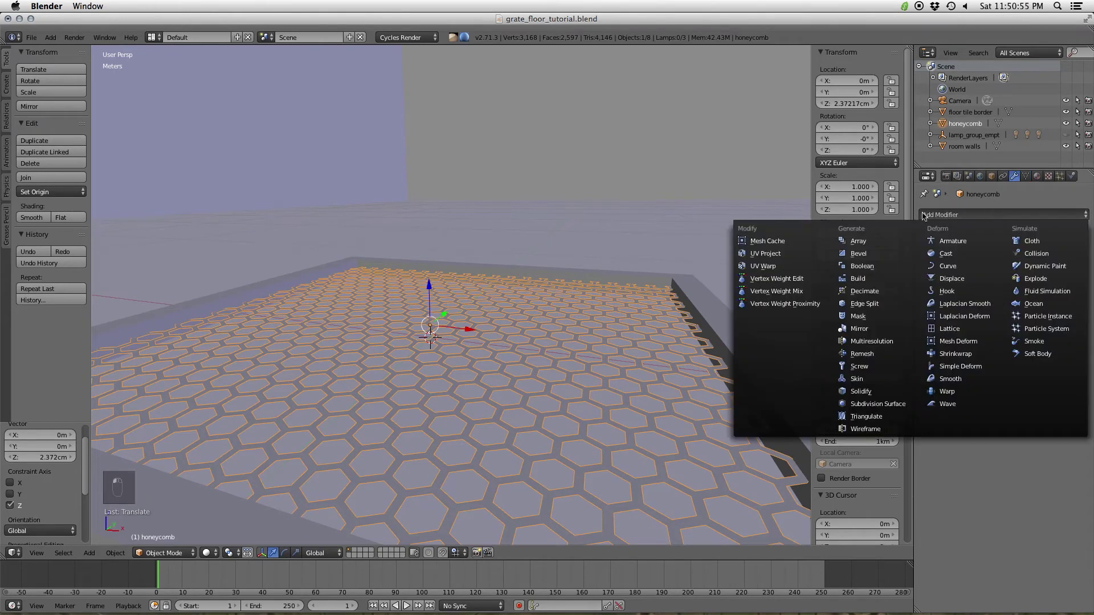
click(861, 392)
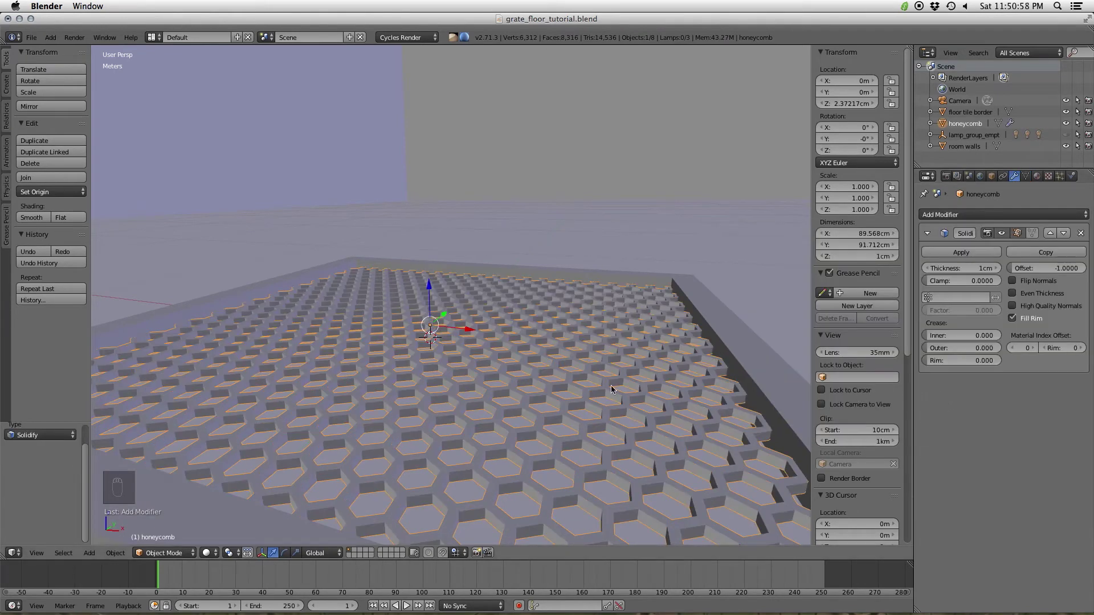
middle_drag(567, 364, 440, 292)
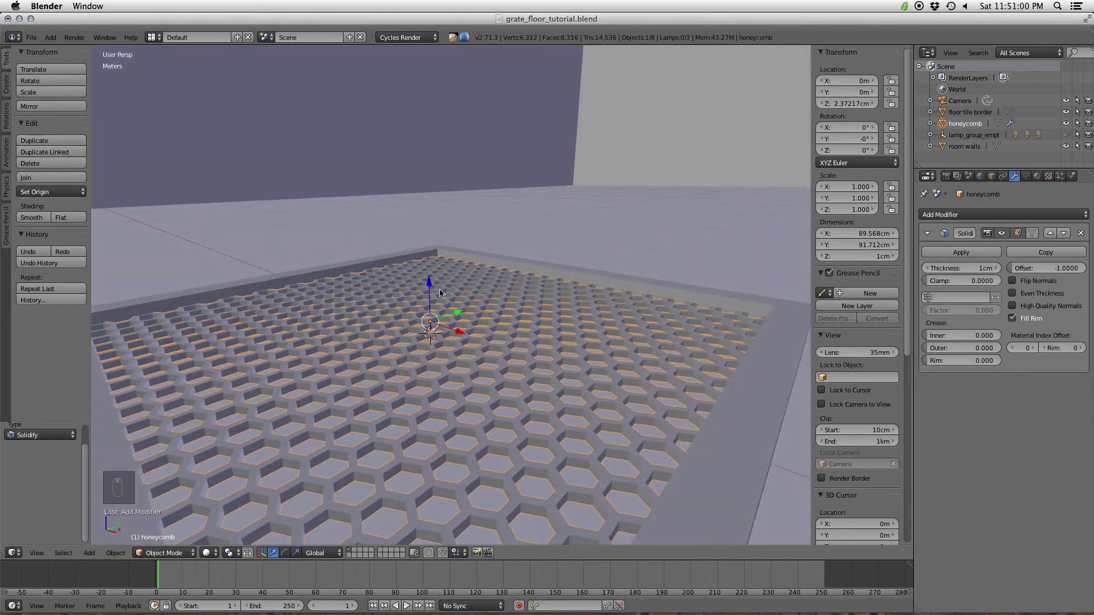
drag(428, 283, 429, 276)
scroll(476, 306, down, 5)
middle_drag(476, 305, 511, 331)
- Deselect everything, save the file, and select the honeycomb grate from a higher view
key(a)
key(s)
key(s)
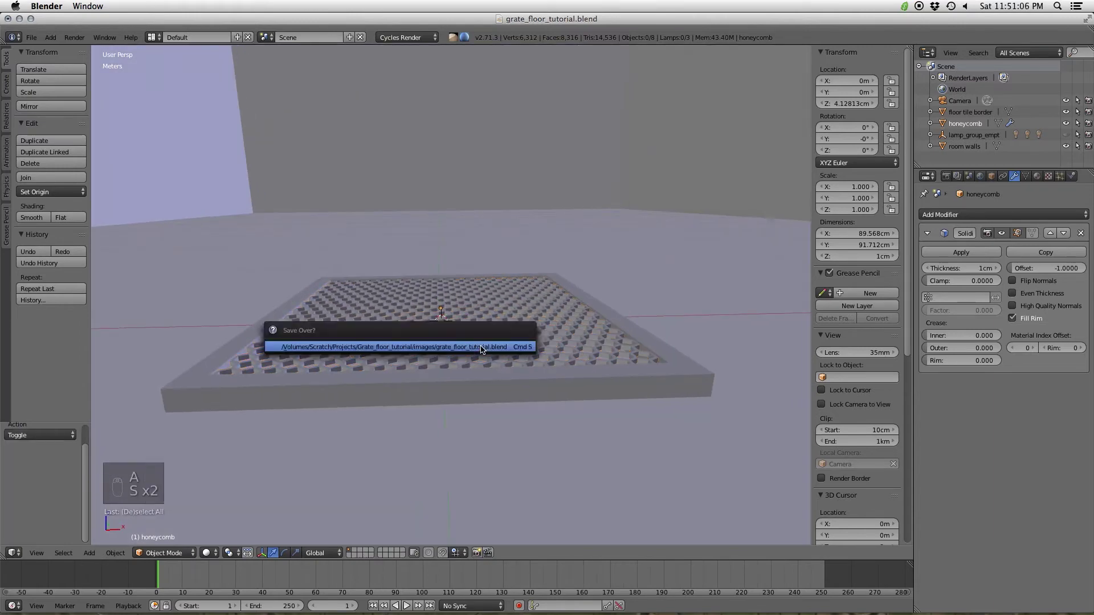
scroll(531, 330, up, 3)
mouse_move(531, 330)
middle_down()
mouse_move(516, 359)
mouse_move(533, 356)
mouse_move(520, 324)
middle_up()
right_click(521, 325)
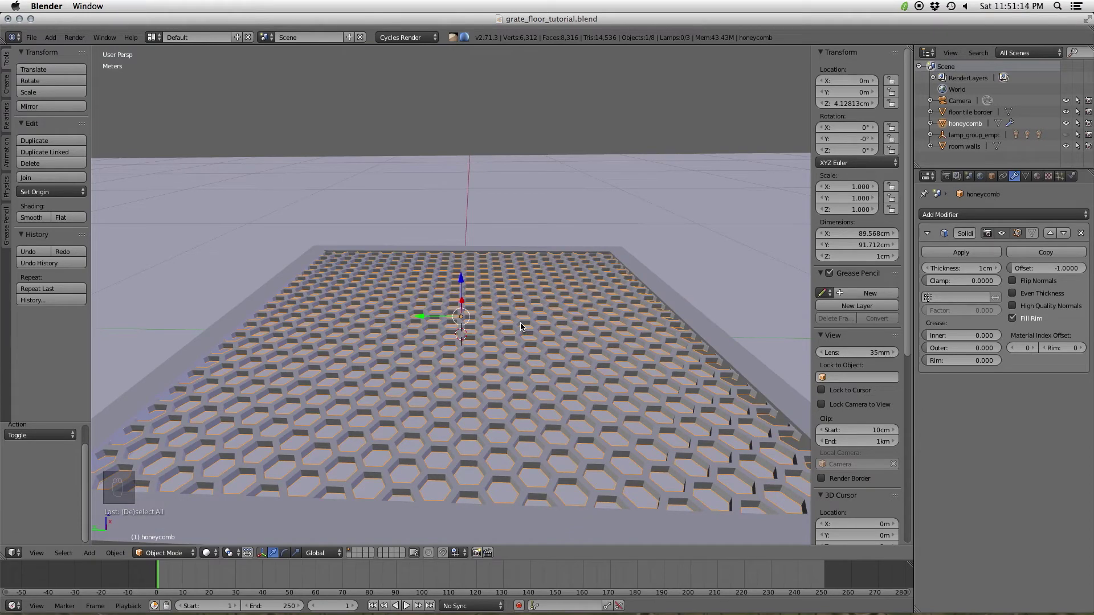
- Add the floor tile border to the selection and duplicate both grate parts
scroll(492, 307, down, 5)
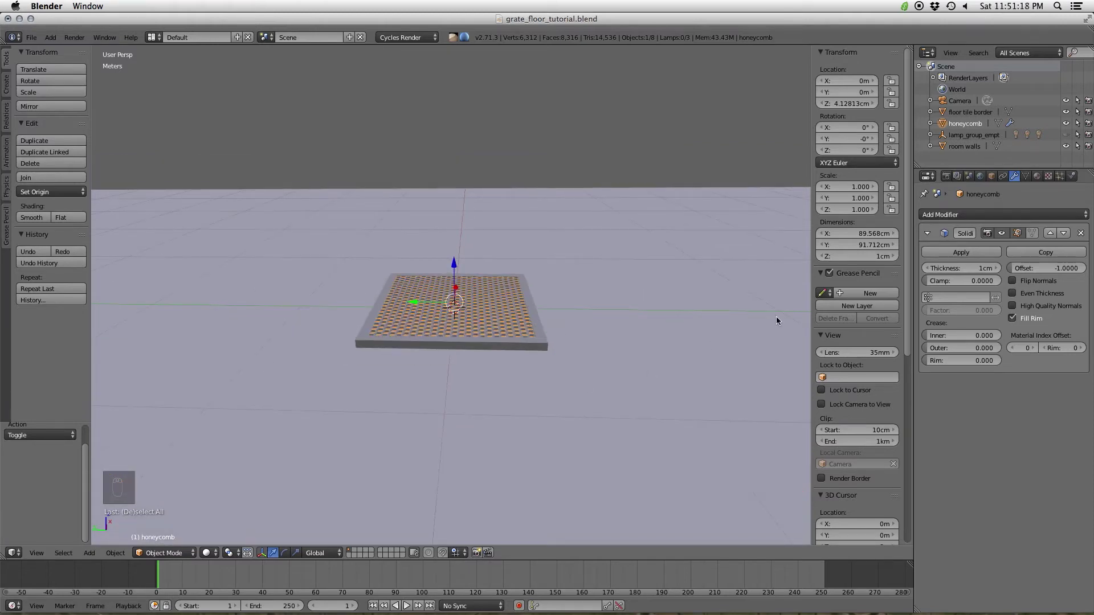
scroll(613, 334, up, 1)
scroll(613, 333, up, 4)
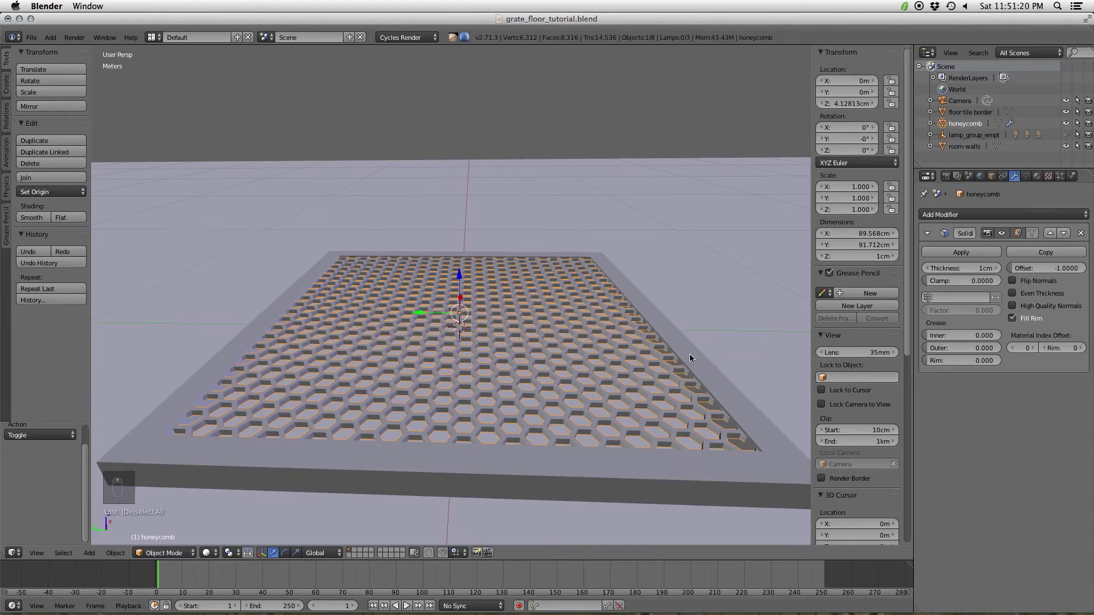
shift+right_click(674, 338)
scroll(674, 339, down, 3)
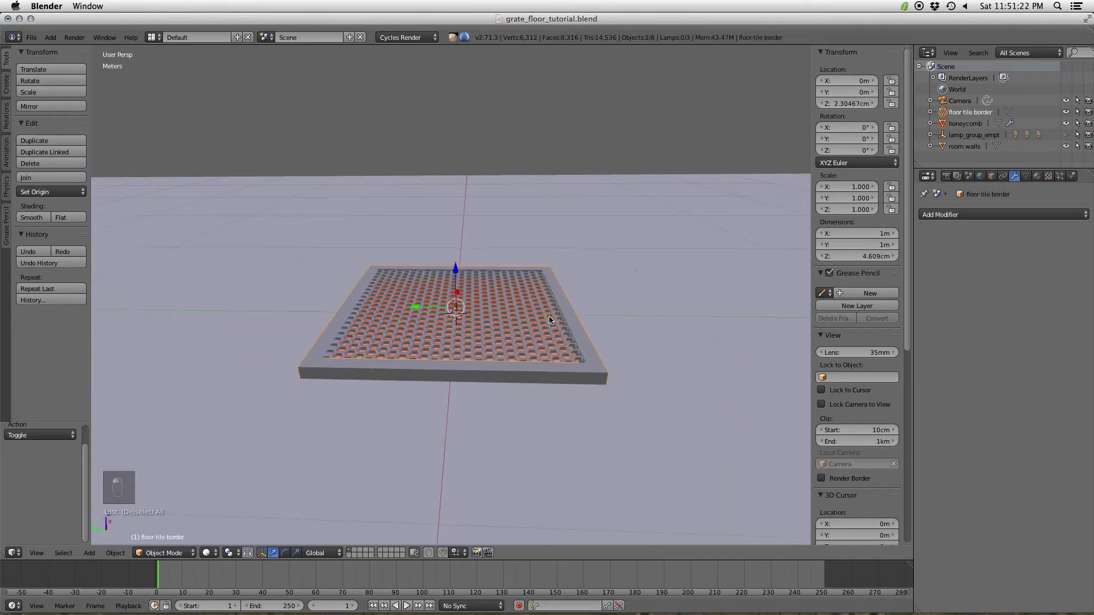
key(shift+d)
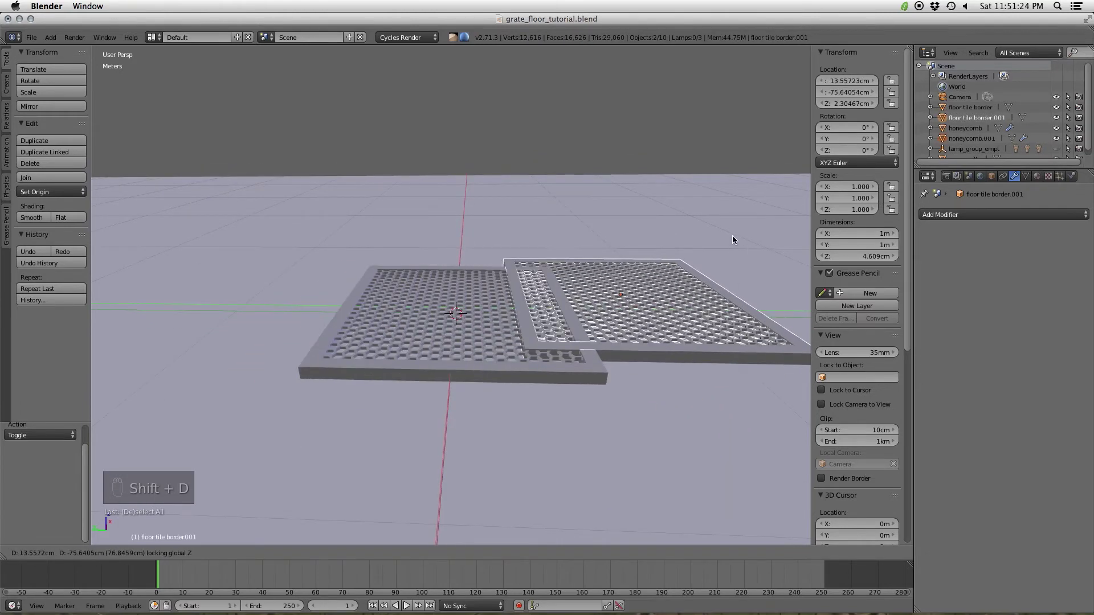
click(555, 251)
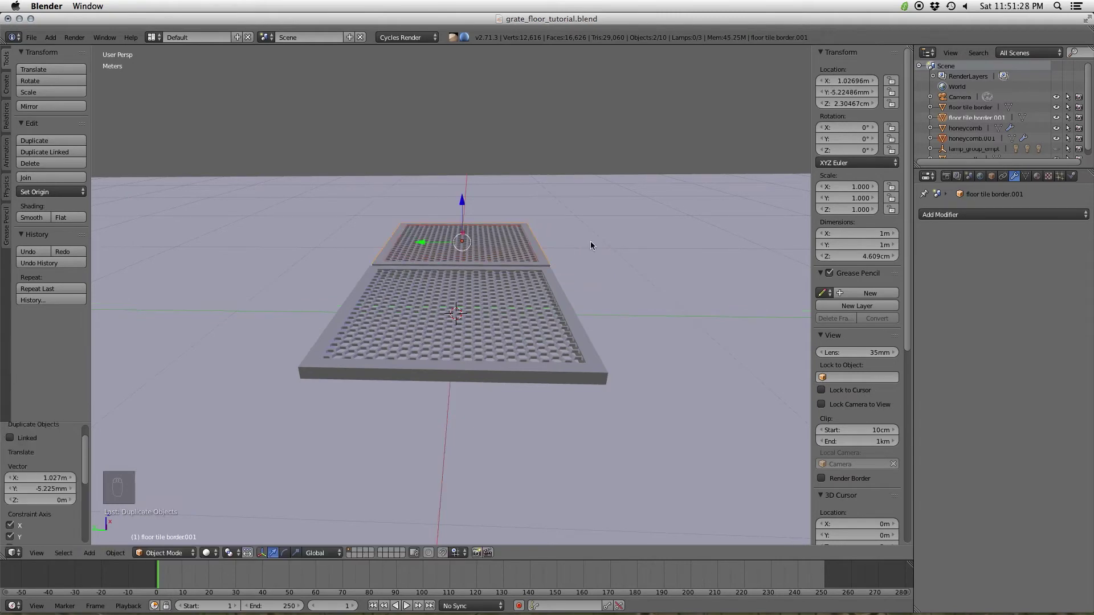
middle_drag(590, 241, 529, 242)
key(KP_Decimal)
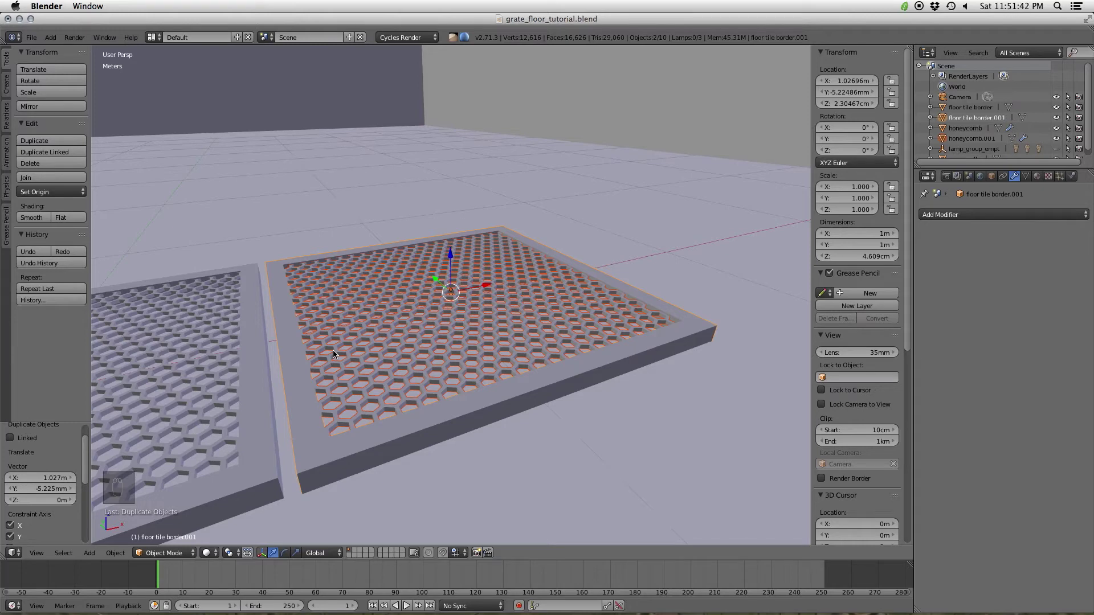
key(x)
click(382, 376)
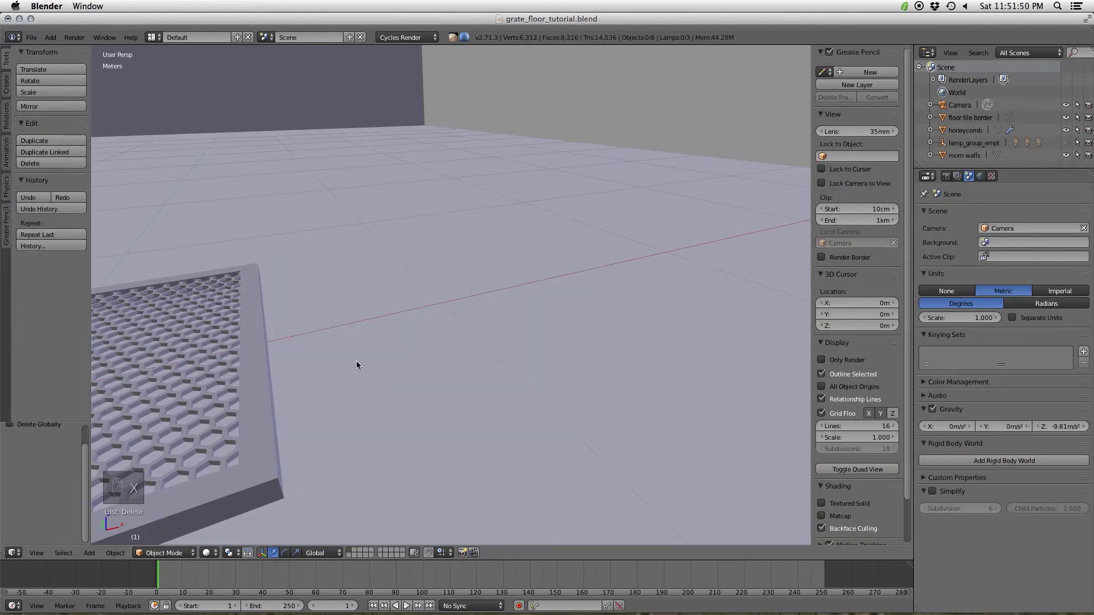
middle_drag(356, 361, 460, 356)
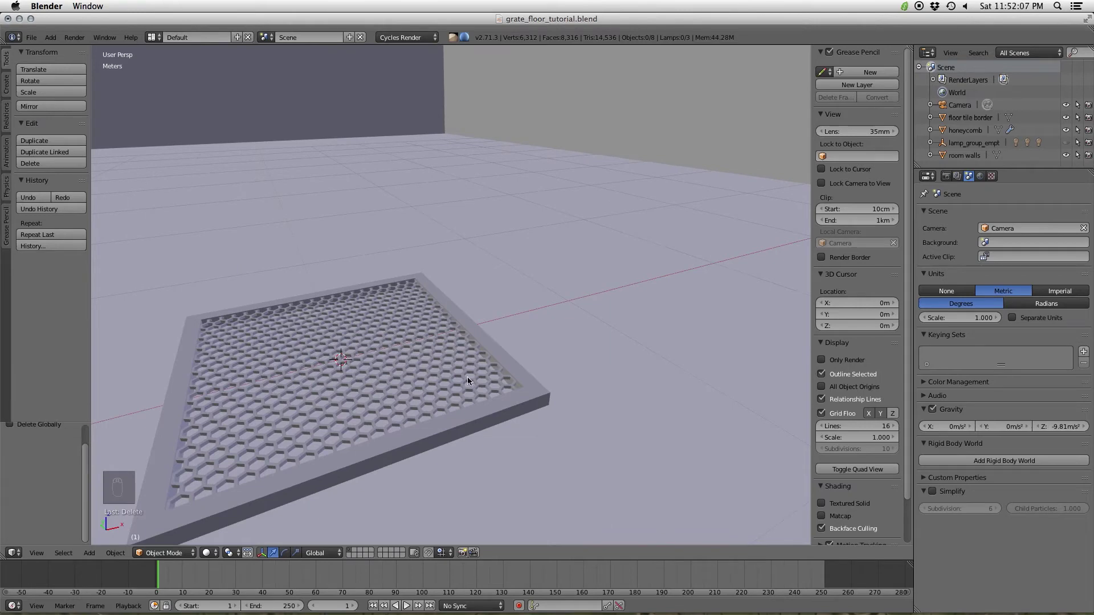
right_click(467, 378)
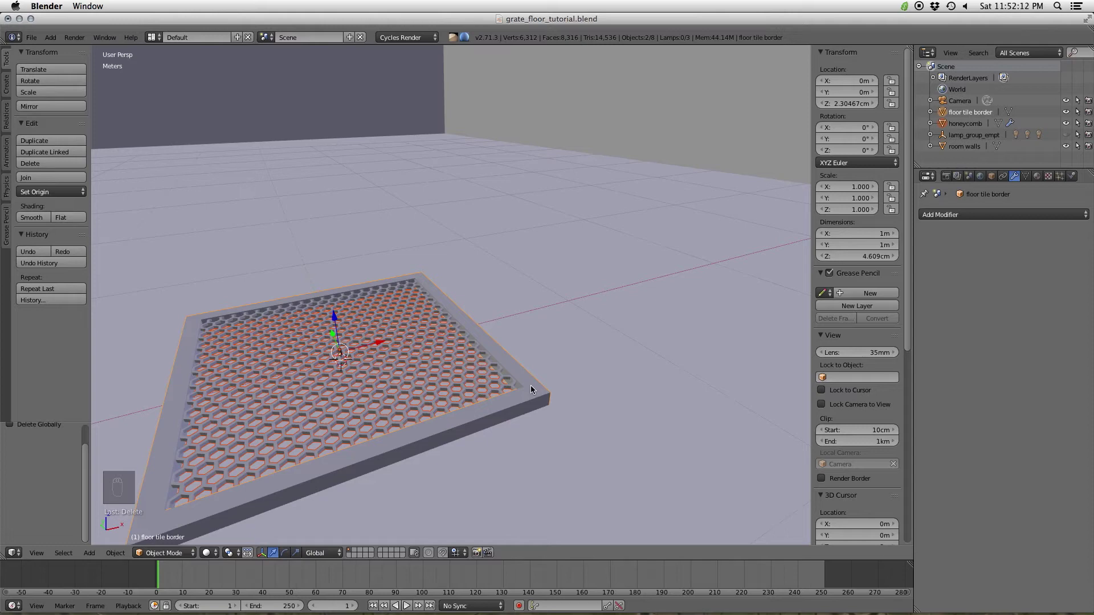
- Place a linked copy of the grate tile behind the original and frame it
key(alt+d)
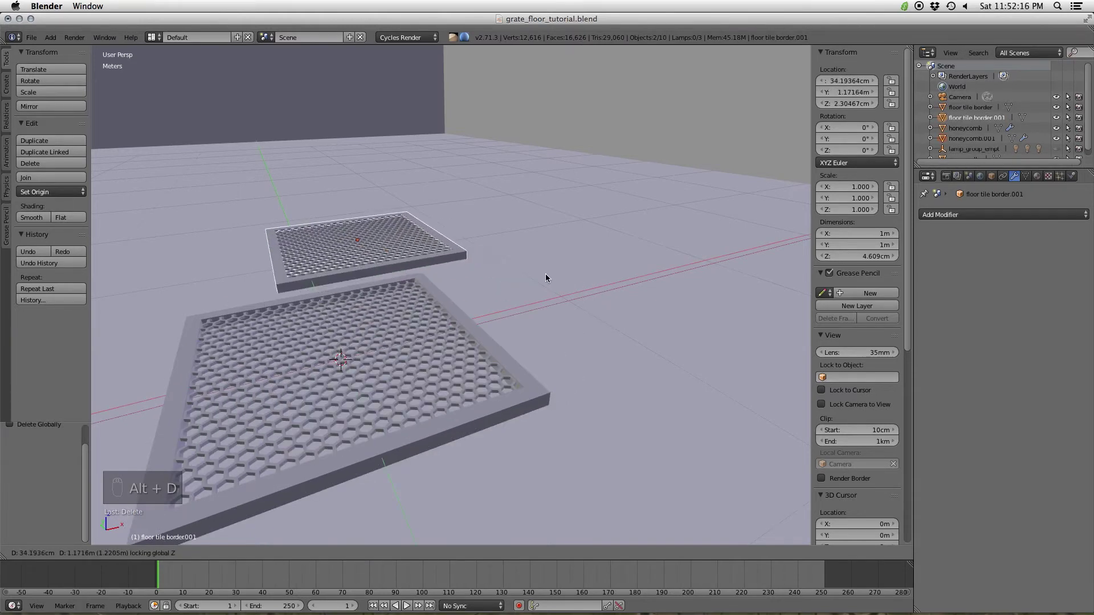
click(510, 281)
middle_drag(380, 296, 426, 295)
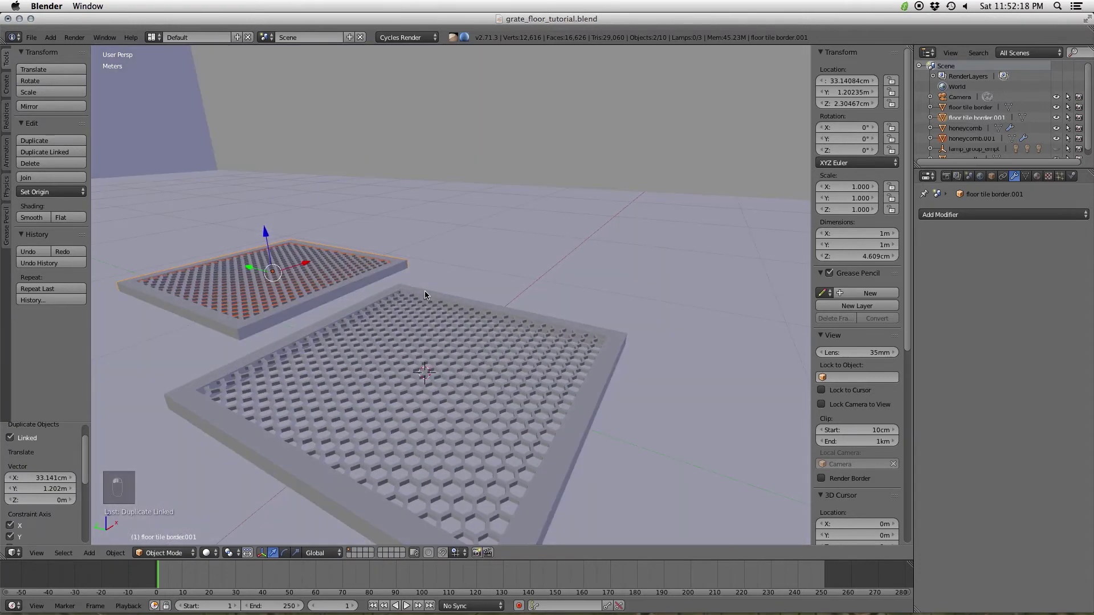
key(KP_Decimal)
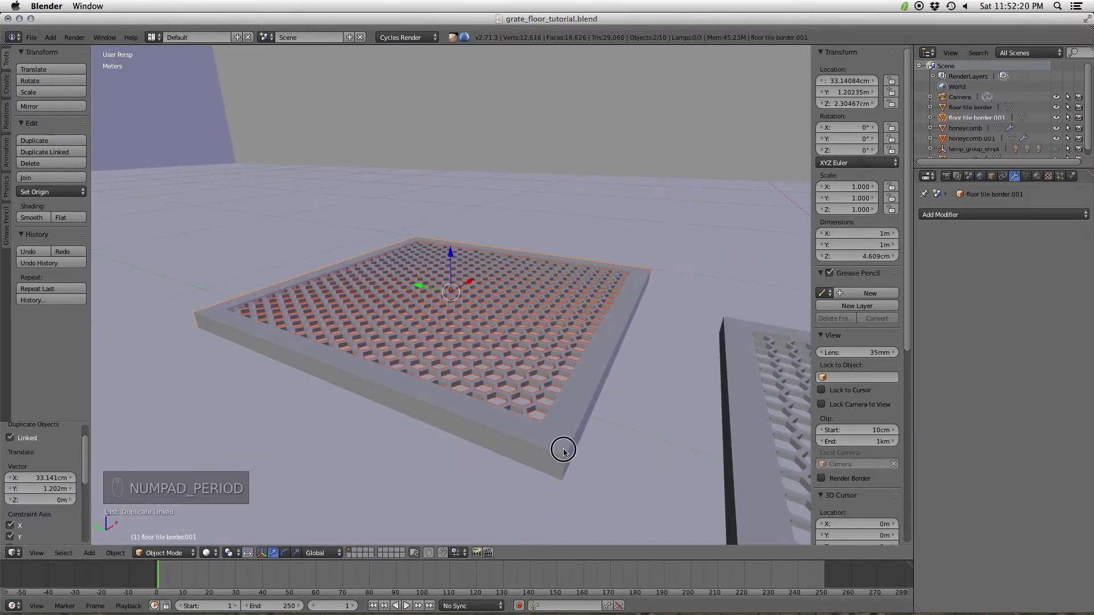
- Select the duplicate tile's border and honeycomb and delete them
click(977, 118)
scroll(984, 101, down, 1)
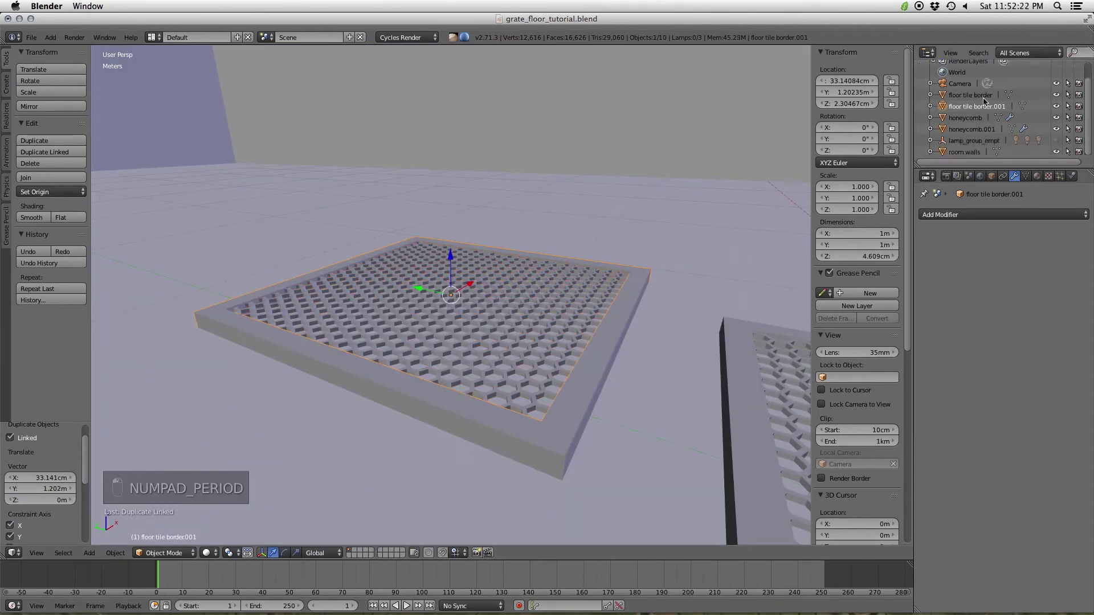
click(1026, 176)
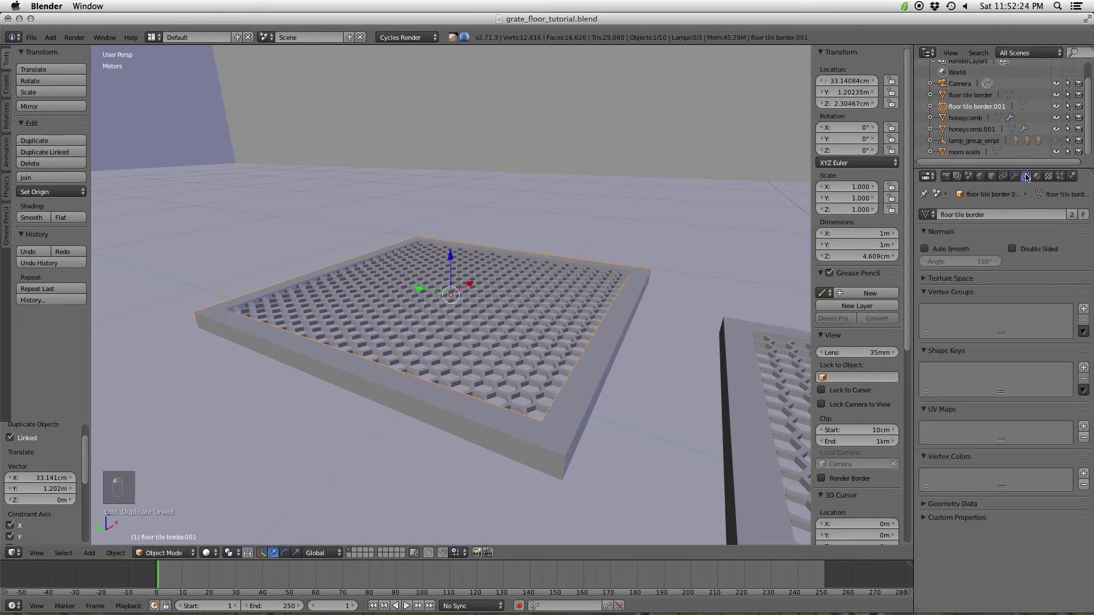
shift+right_click(550, 330)
key(x)
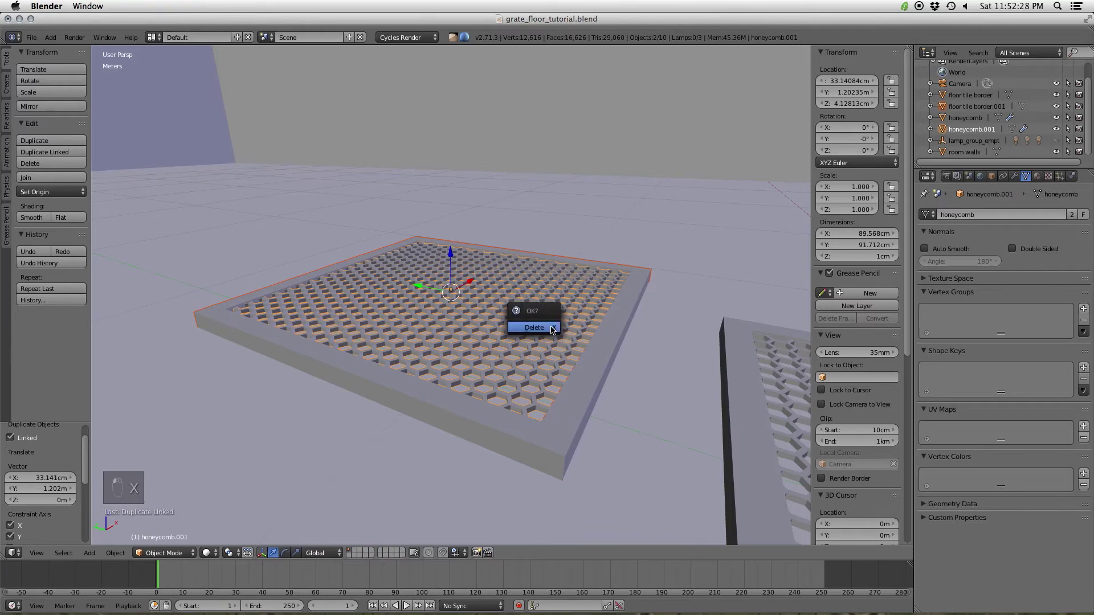
click(551, 329)
scroll(559, 324, down, 5)
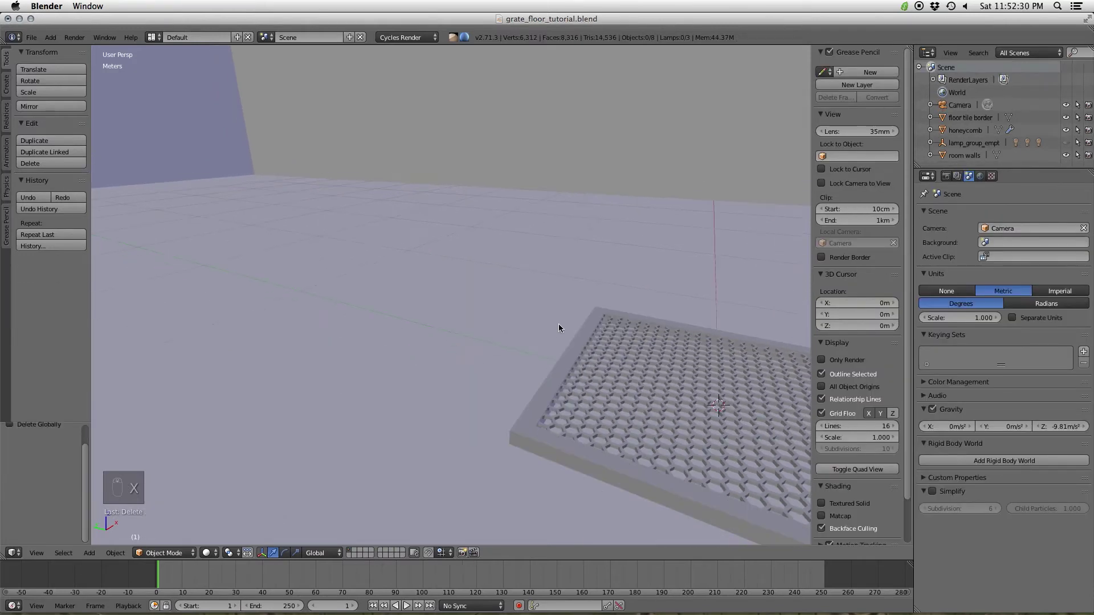
- Orbit and zoom out to show the whole room, then bring up the Add menu
middle_drag(551, 349, 485, 426)
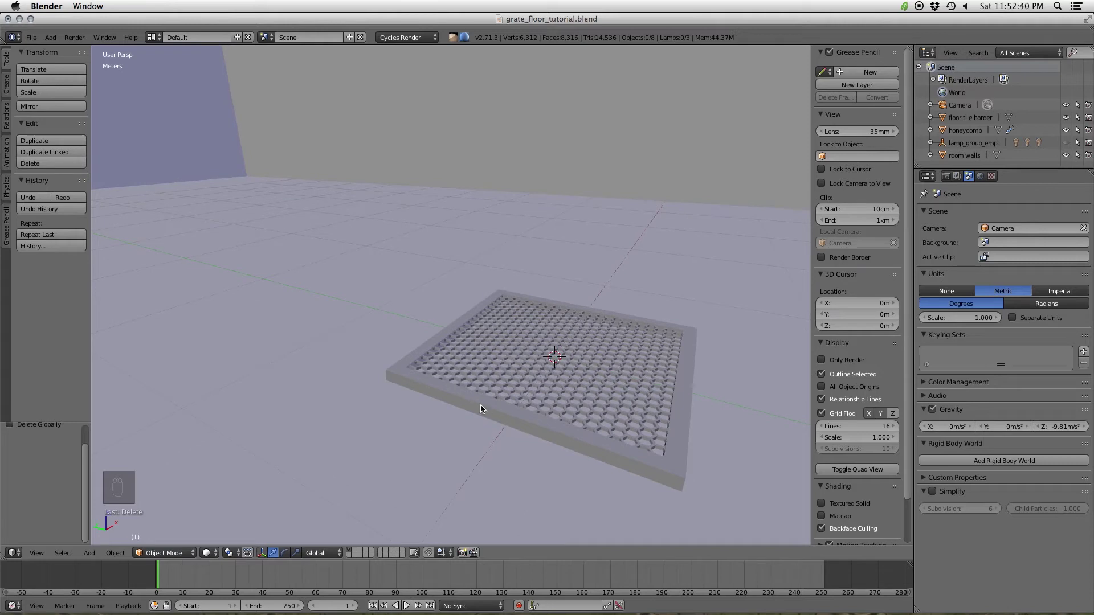
key(s)
key(s)
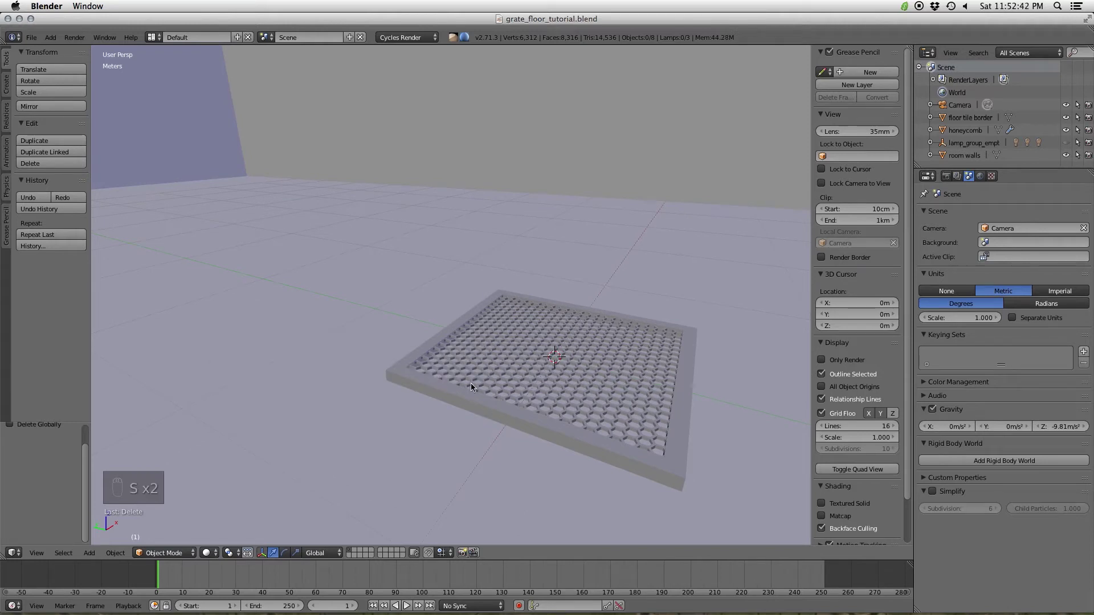
middle_drag(589, 310, 553, 312)
scroll(553, 310, down, 8)
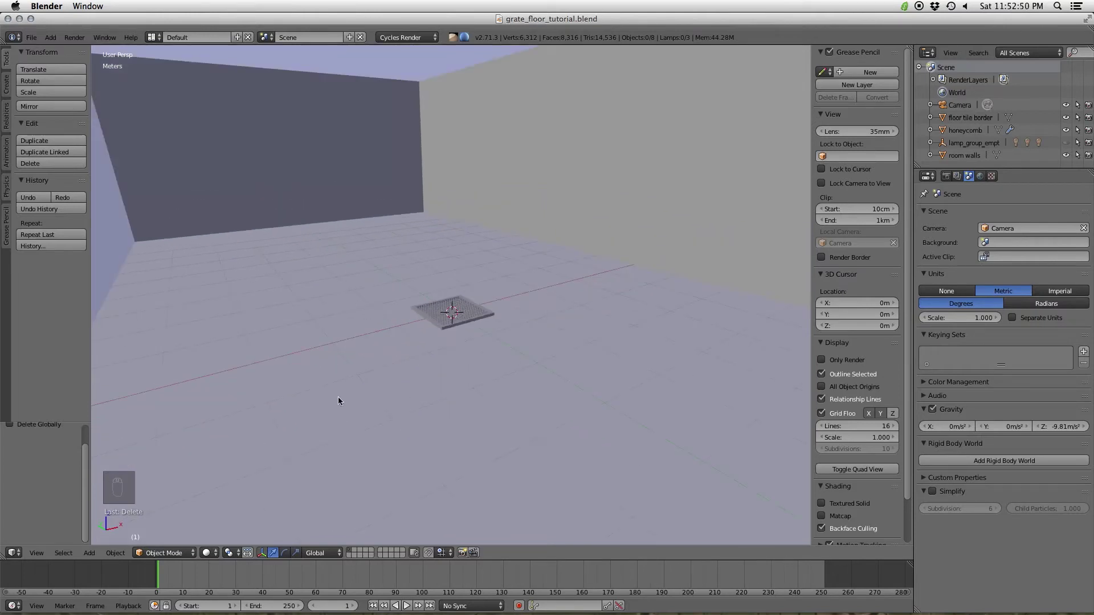
key(shift+a)
- Add a mesh plane at the scene centre with a radius of 10
mouse_move(379, 319)
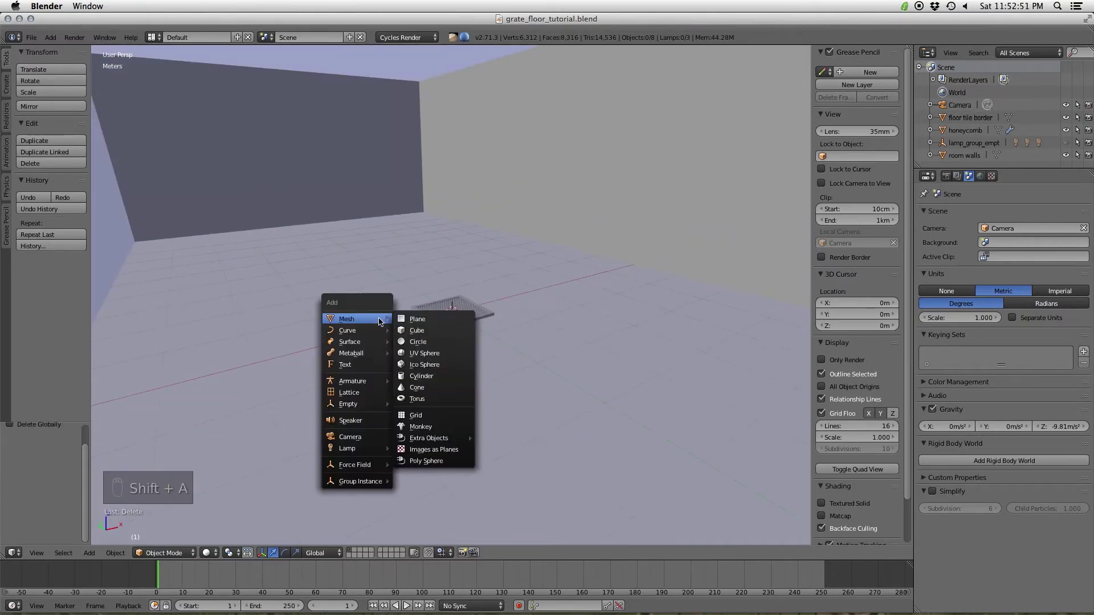
click(412, 320)
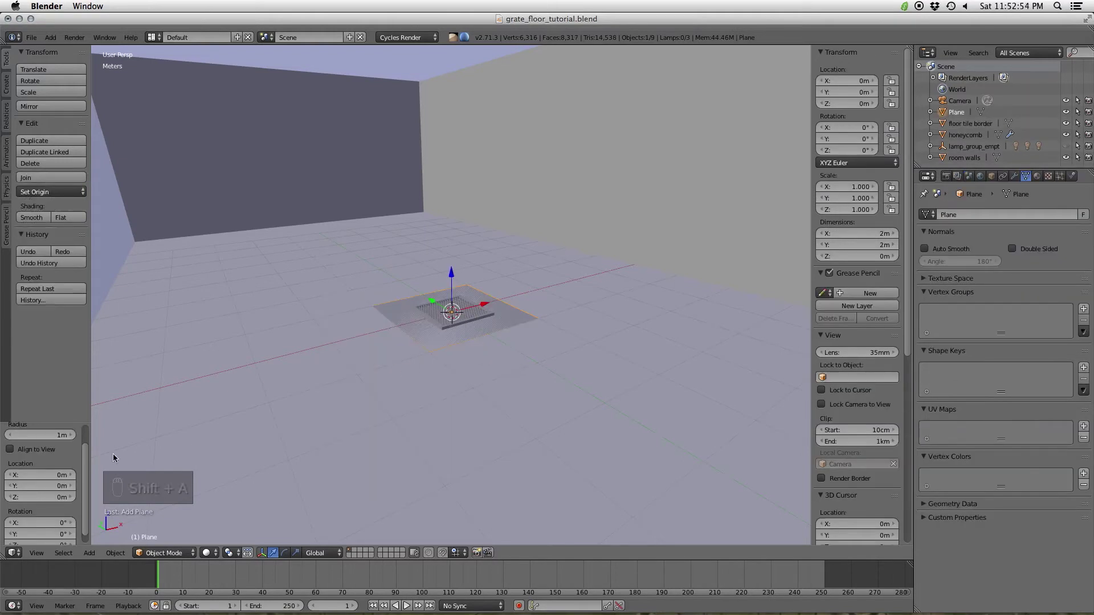
click(49, 436)
text(10)
key(Return)
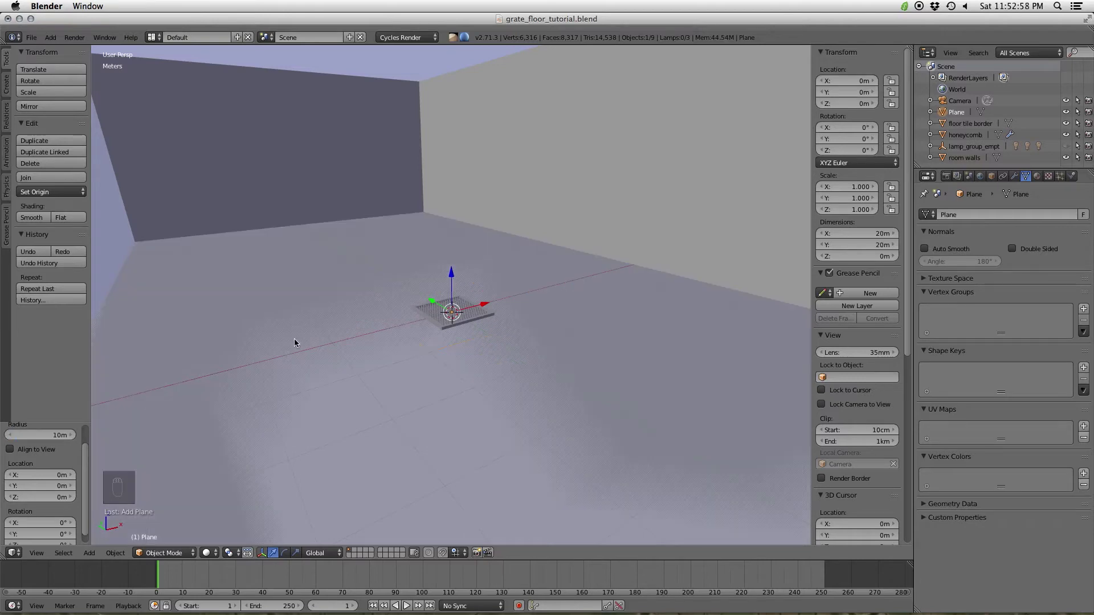
- In wireframe Edit Mode, scale the plane to 0.5 along X
key(z)
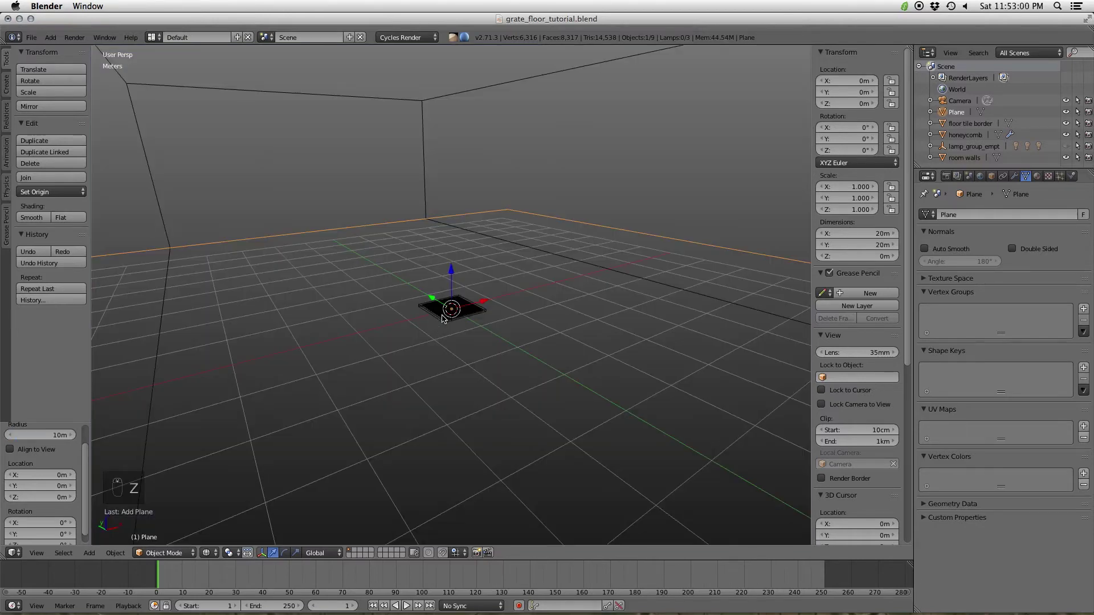
middle_drag(480, 311, 484, 316)
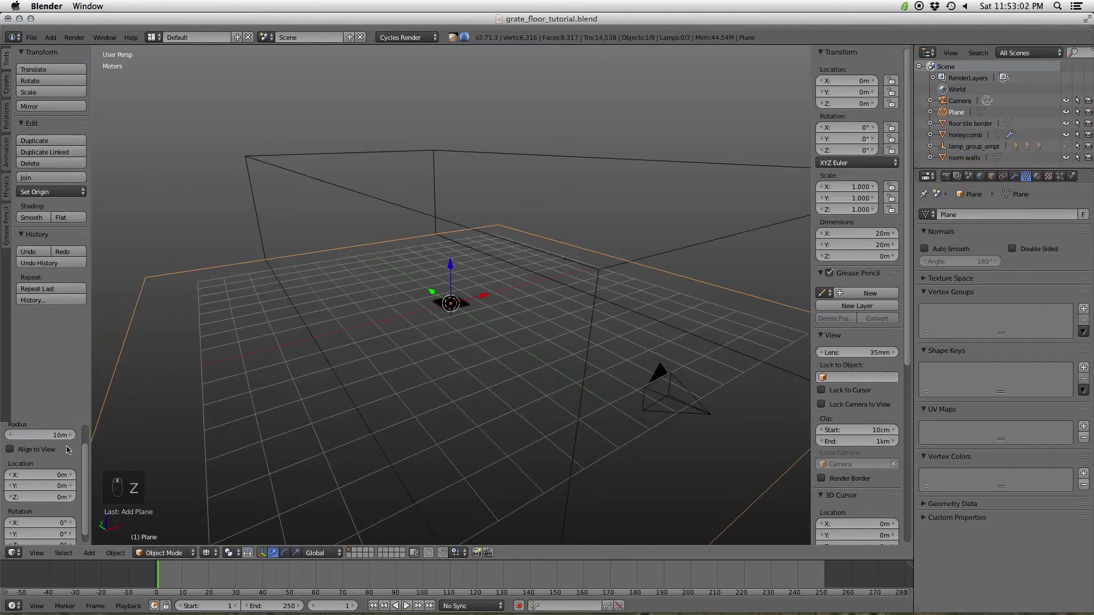
key(Tab)
middle_drag(586, 276, 545, 293)
key(s)
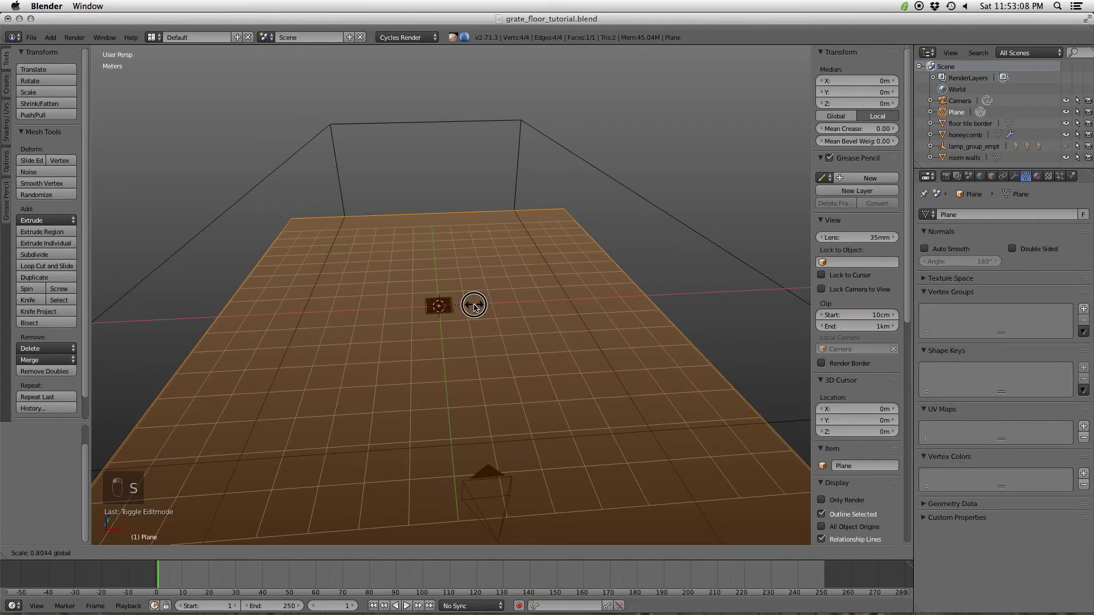
text(x0.5)
click(540, 348)
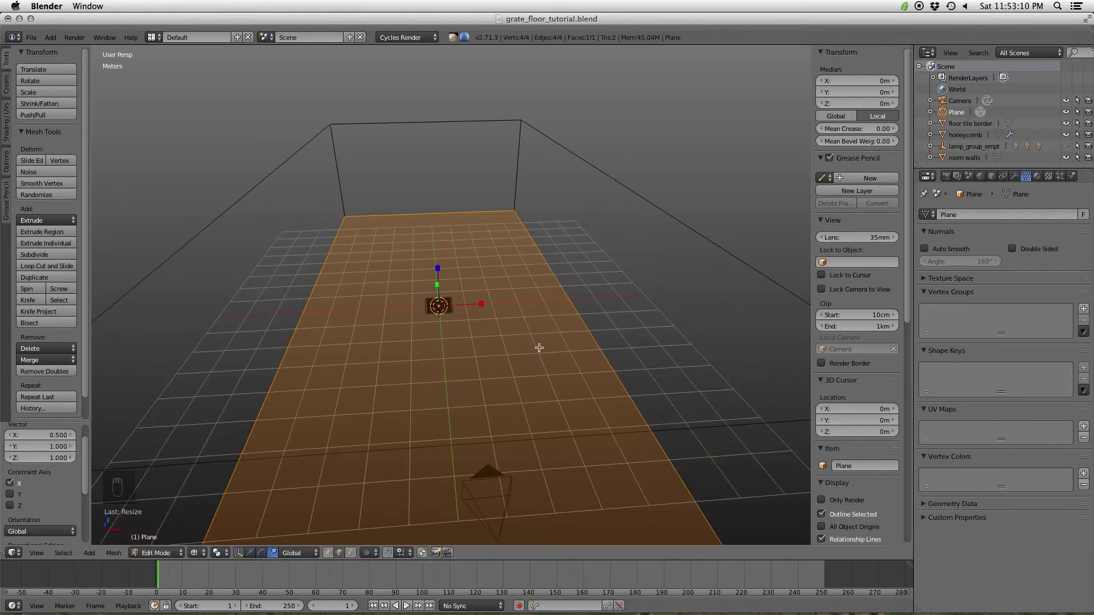
- Return to solid shading, adjust the view, and begin a loop cut across the floor
key(z)
scroll(524, 339, up, 5)
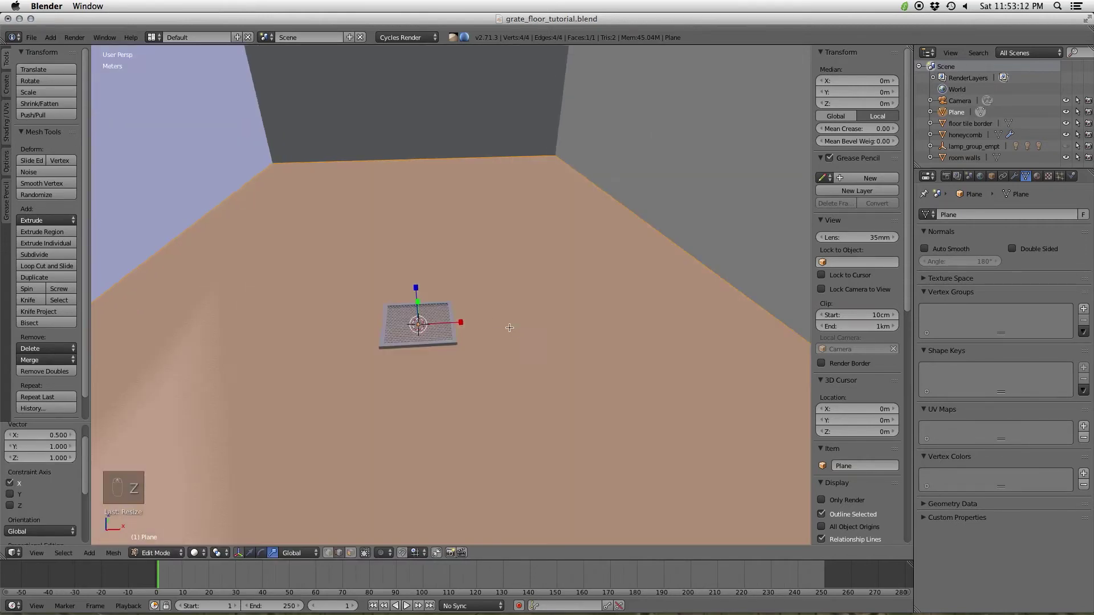
scroll(493, 303, up, 2)
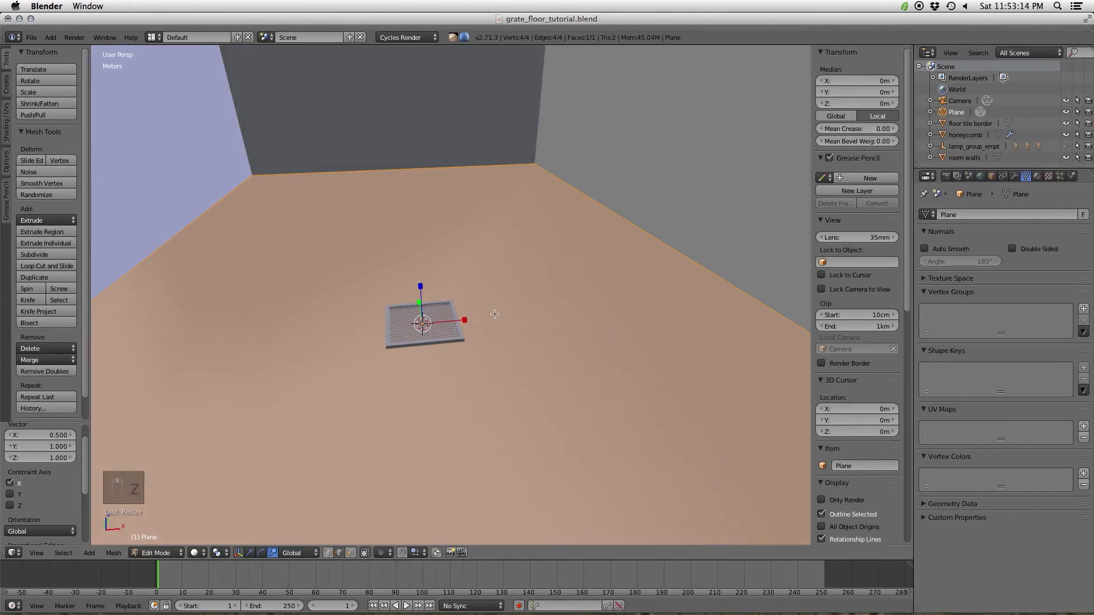
scroll(295, 323, left, 5)
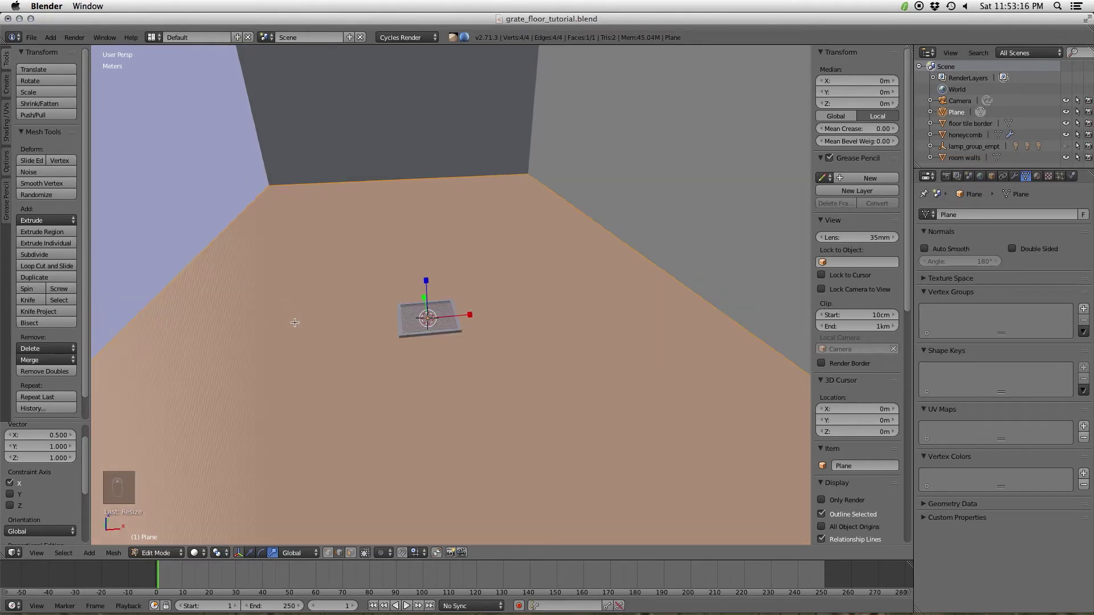
scroll(310, 317, left, 3)
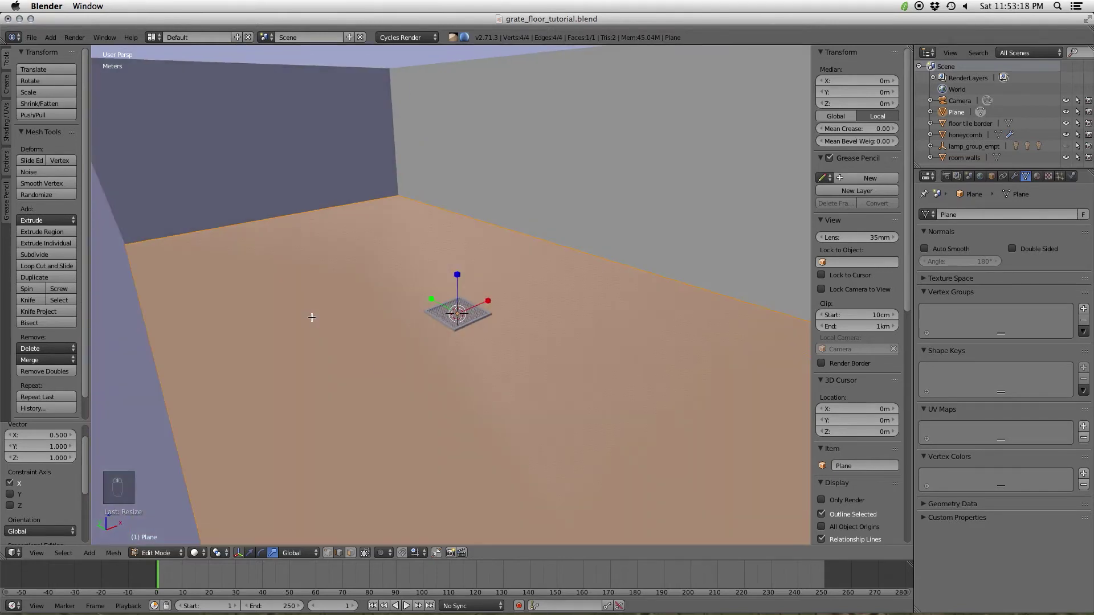
scroll(398, 369, down, 3)
scroll(399, 364, down, 3)
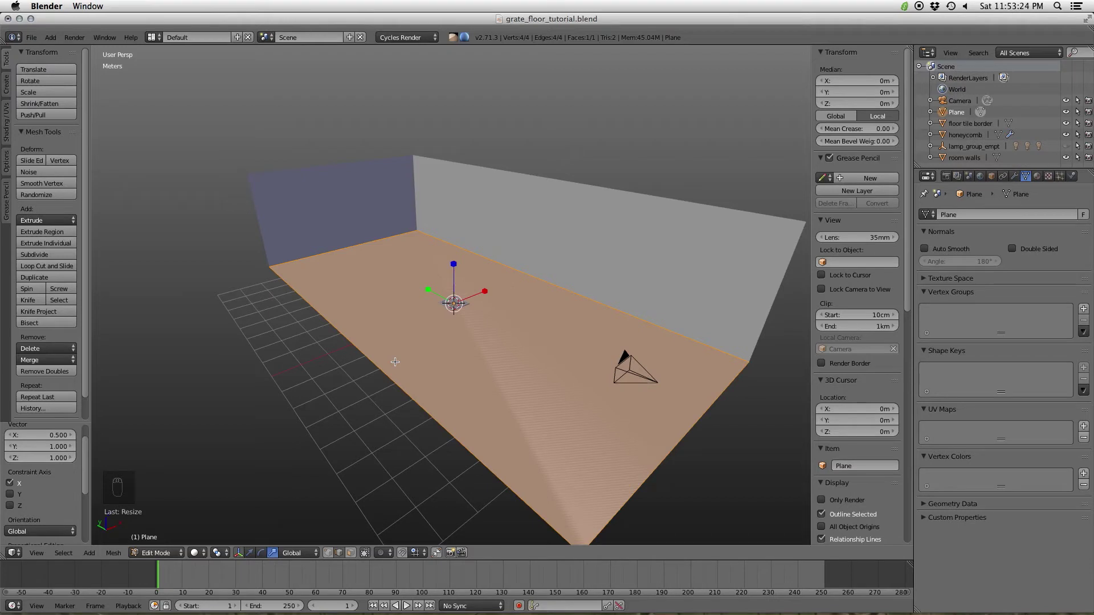
key(ctrl+r)
- Cut 19 edge loops across the floor plane, keeping them unslid
scroll(388, 363, up, 3)
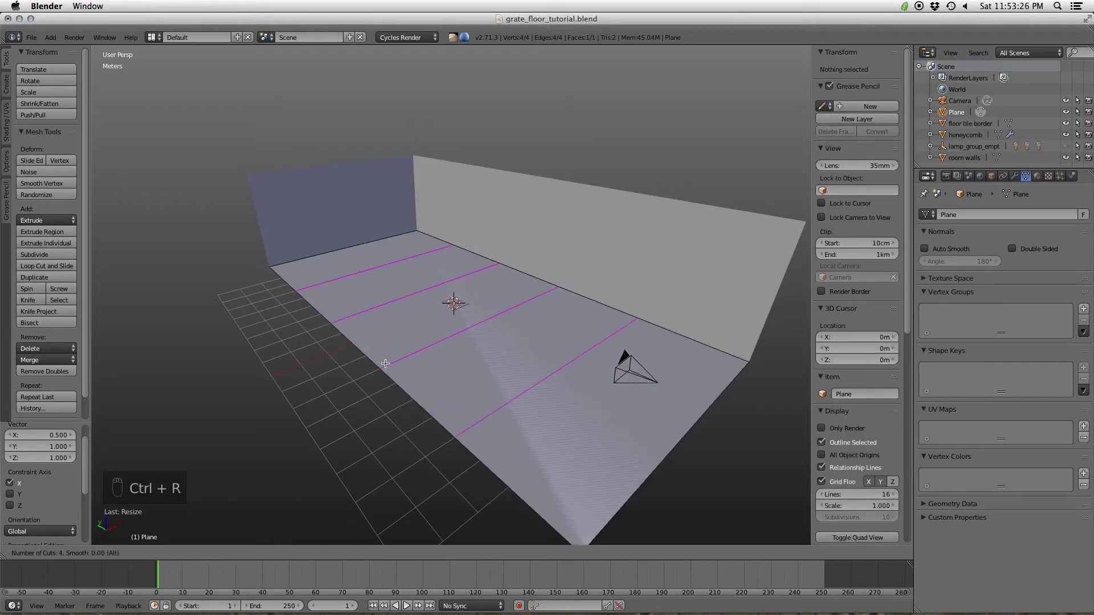
scroll(385, 364, up, 2)
scroll(385, 364, down, 5)
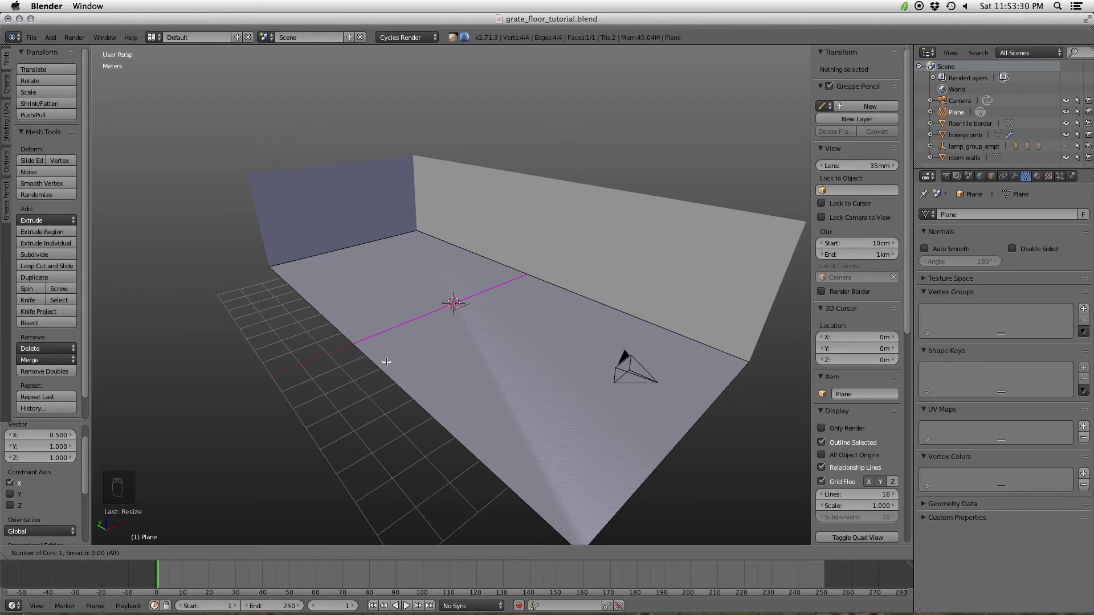
scroll(387, 362, up, 1)
scroll(386, 363, up, 8)
scroll(386, 362, up, 7)
scroll(387, 362, up, 2)
click(393, 385)
right_click(393, 387)
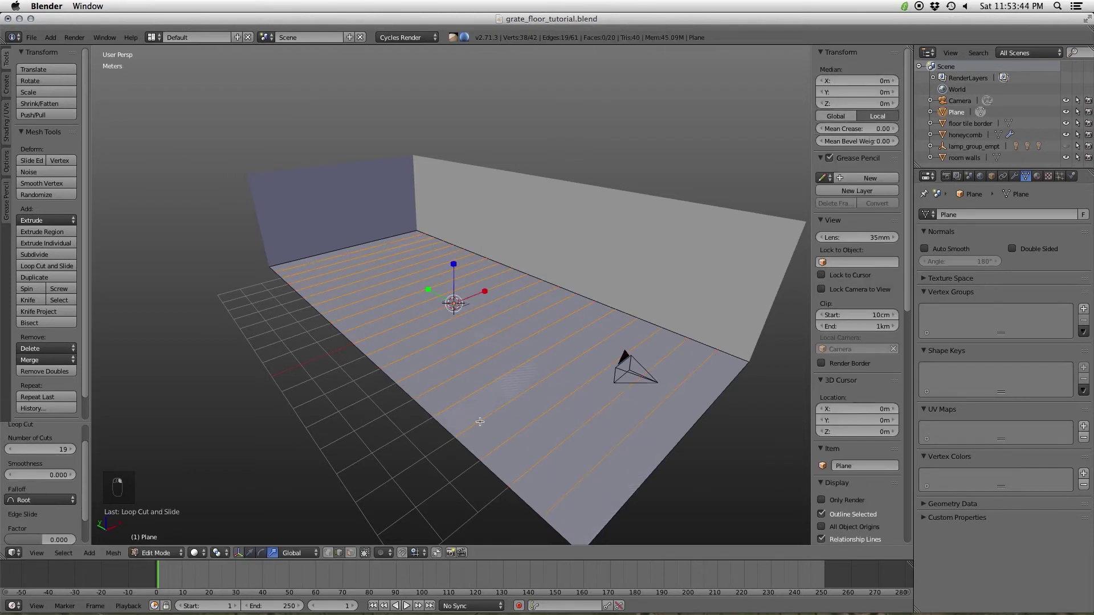
scroll(466, 351, up, 3)
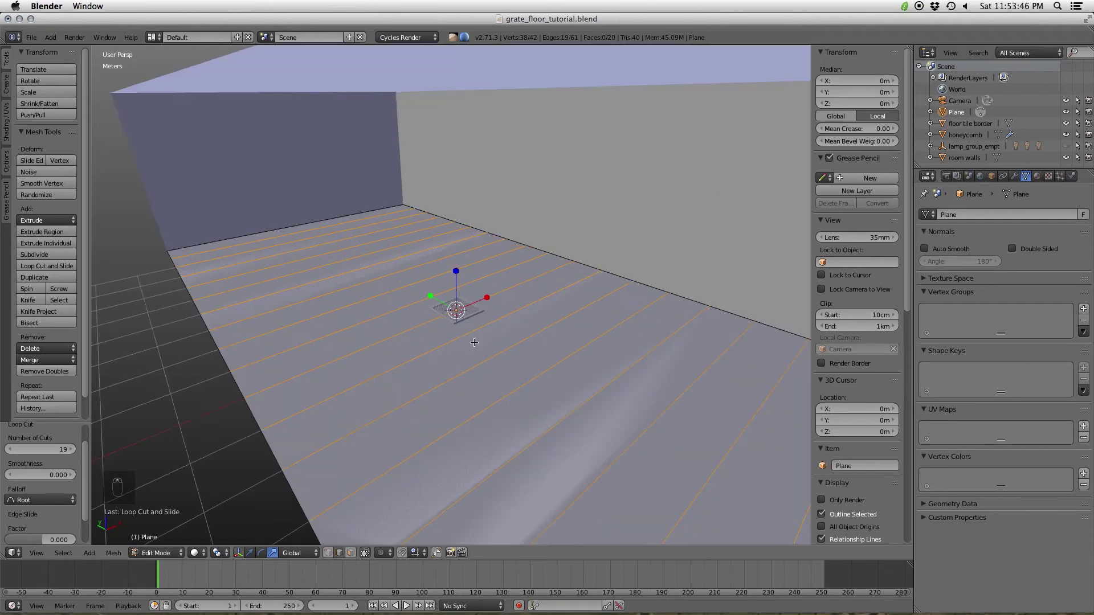
middle_drag(501, 317, 545, 383)
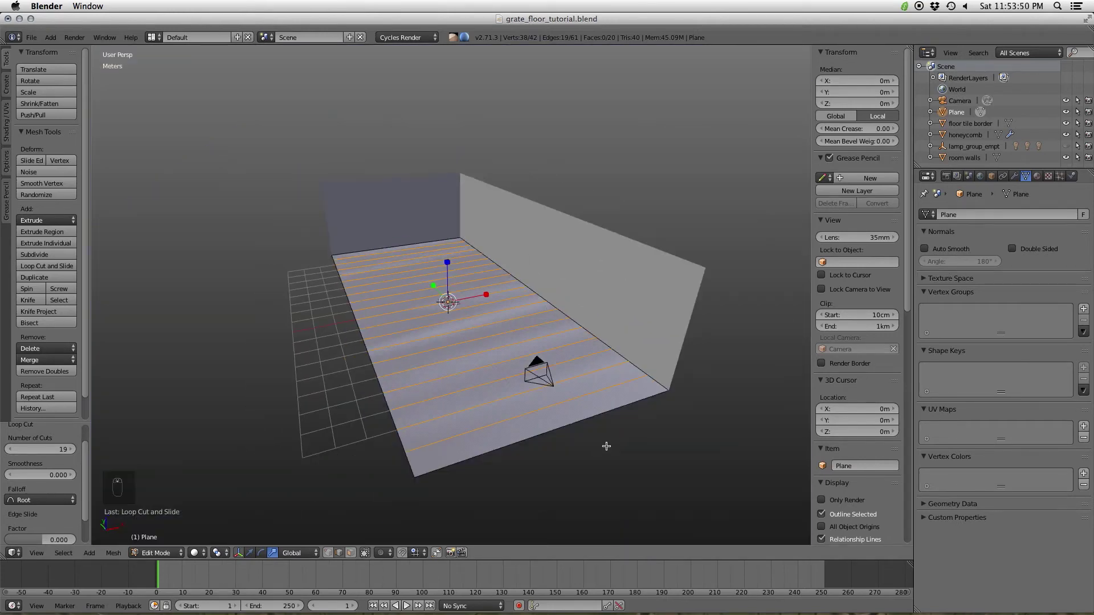
- Add 9 loop cuts in the other direction for a 20 × 10 grid and leave Edit Mode
key(a)
key(ctrl+r)
scroll(539, 417, up, 2)
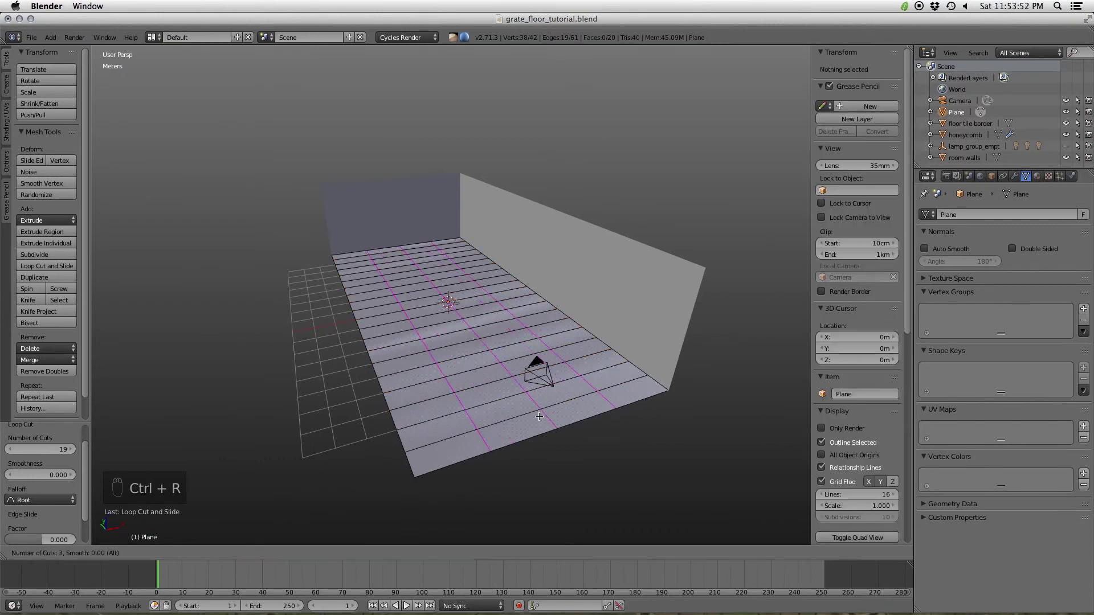
scroll(539, 417, up, 5)
scroll(539, 417, up, 1)
click(539, 417)
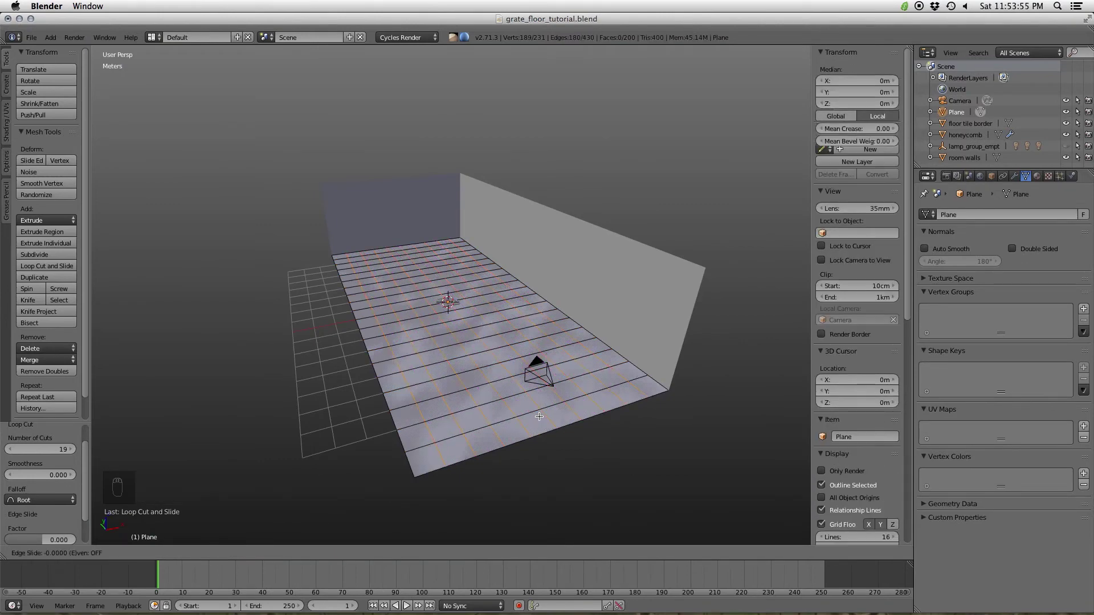
right_click(594, 414)
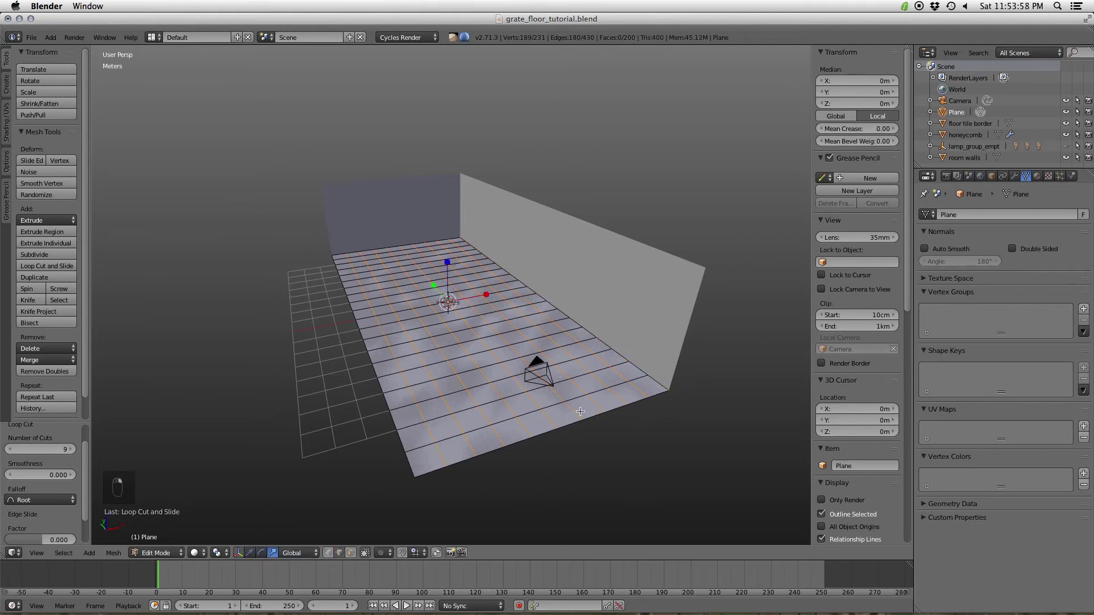
key(Tab)
scroll(516, 371, up, 5)
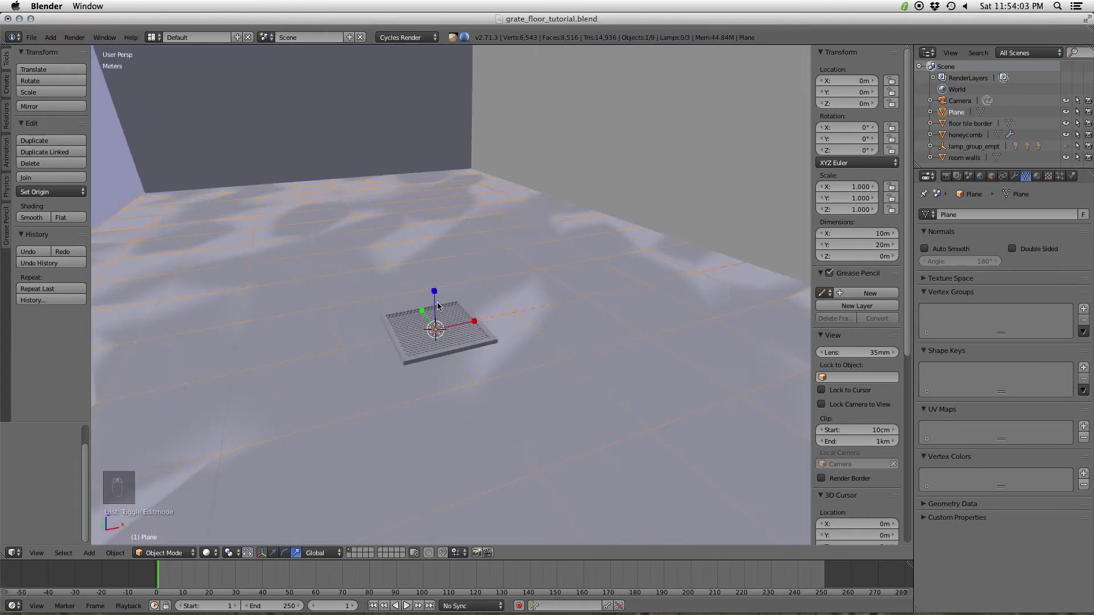
- Raise the floor plane about 7 mm and enable Wire and Draw All Edges display
click(993, 176)
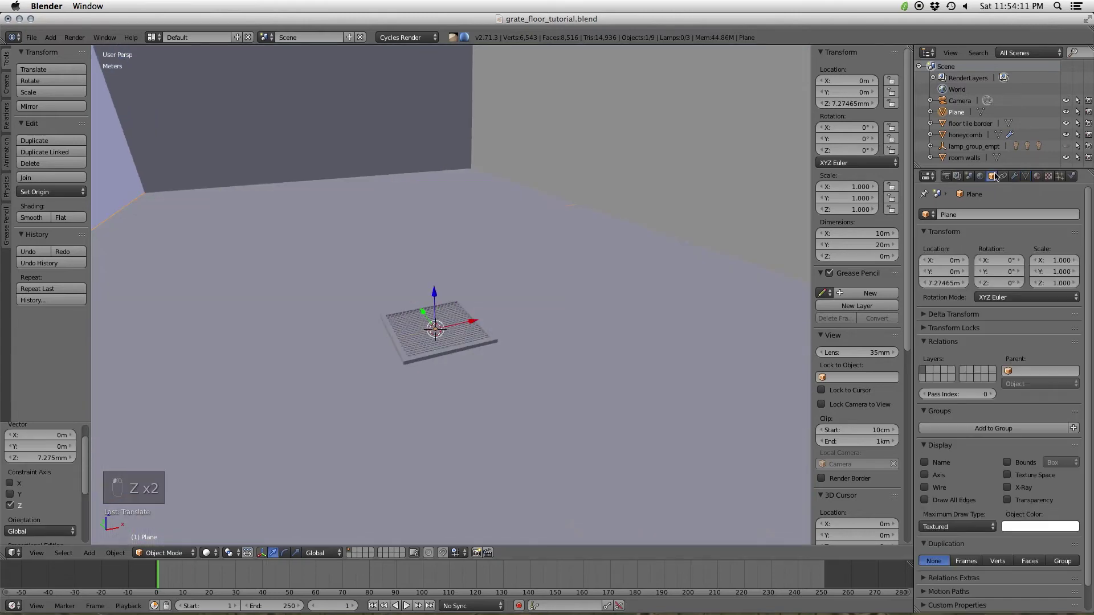
click(955, 493)
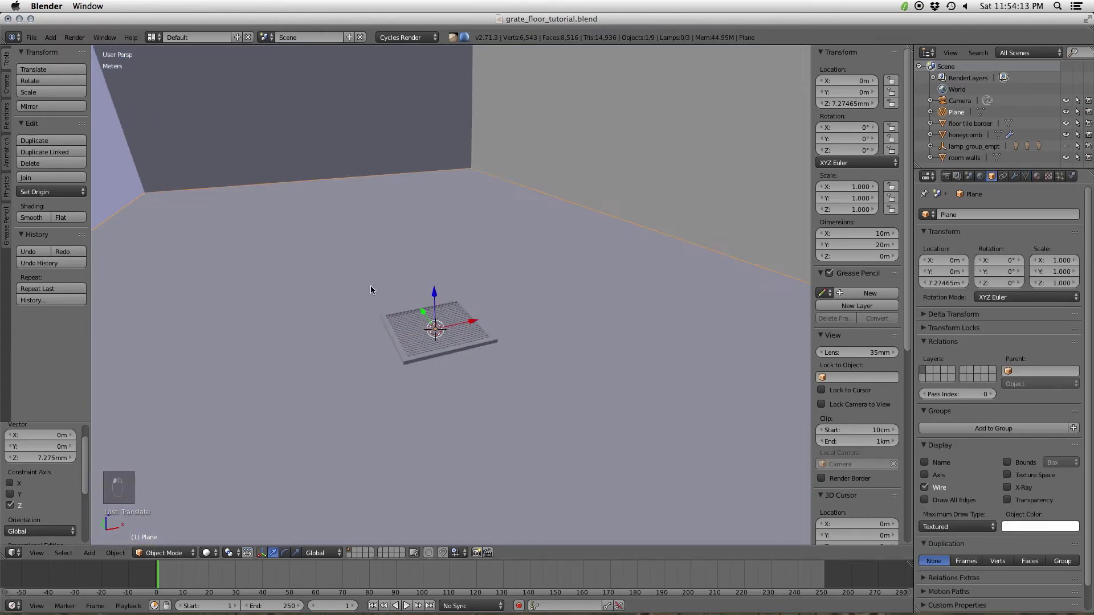
click(939, 499)
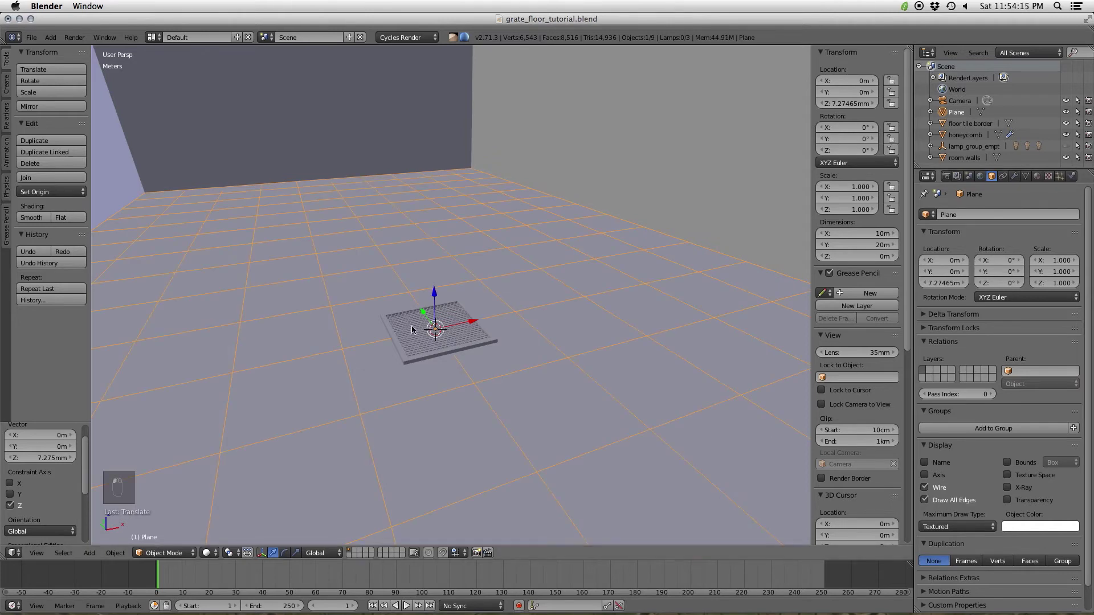
shift+middle_drag(445, 310, 612, 372)
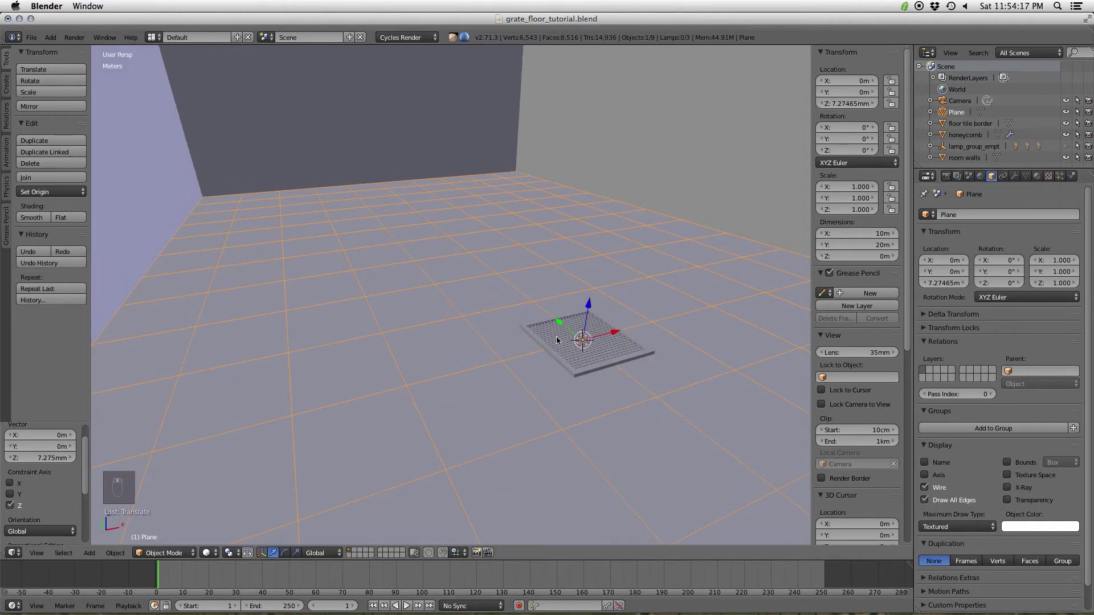
- Save the blend file over the existing one
key(super+s)
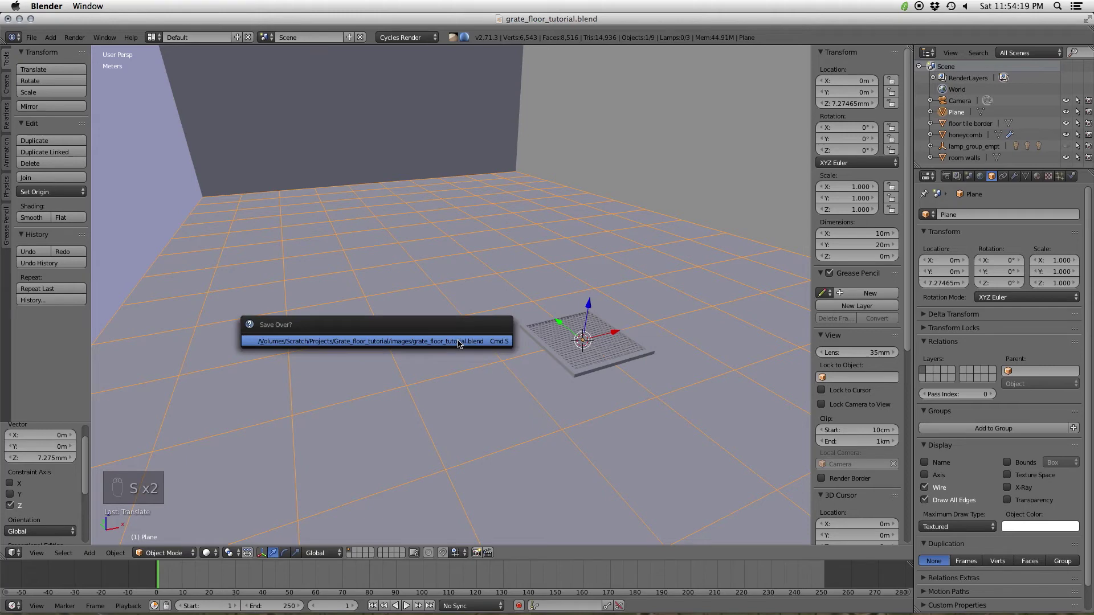
key(super+s)
shift+middle_drag(564, 371, 519, 360)
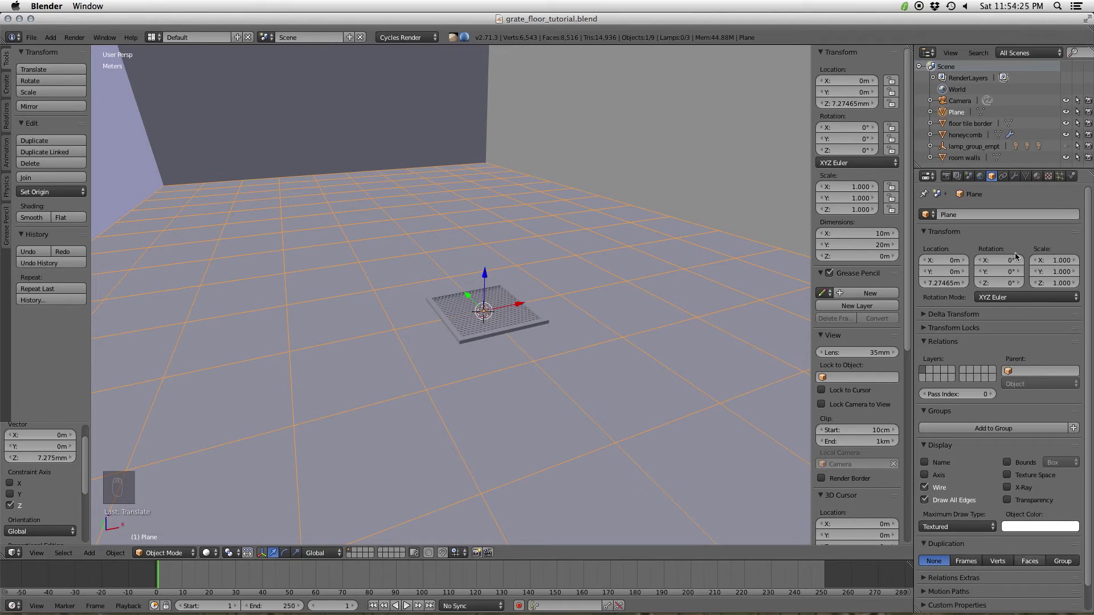
- Rename the plane from 'Plane' to 'floor tile launcher'
click(975, 215)
click(975, 215)
key(BackSpace)
text(floor tile launcher)
key(Return)
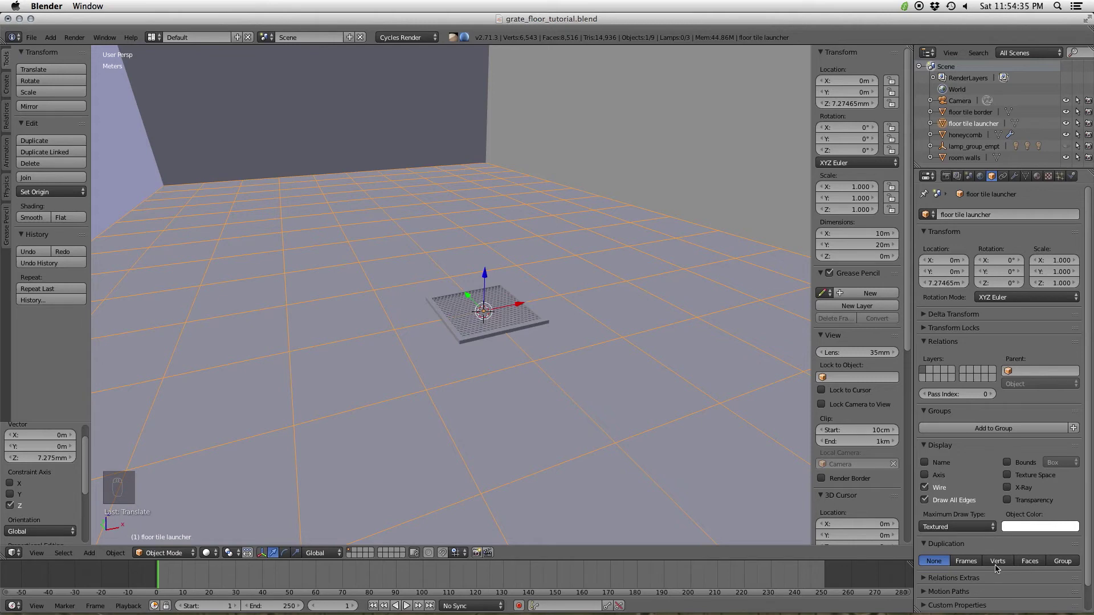
- Set the plane's Duplication to Faces and bring up the parenting choices
click(1035, 562)
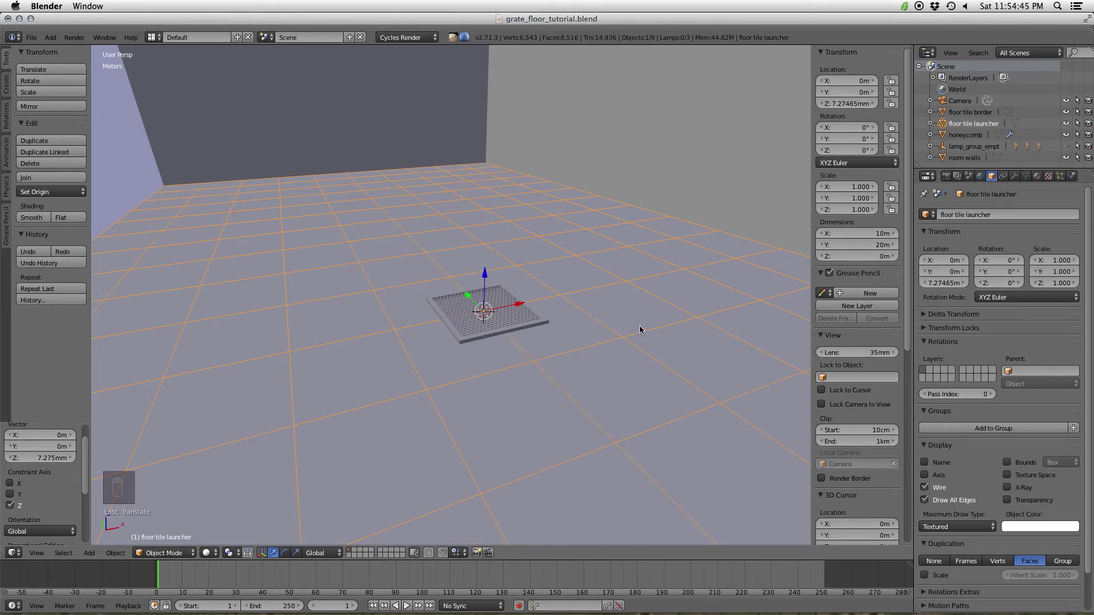
scroll(562, 331, up, 5)
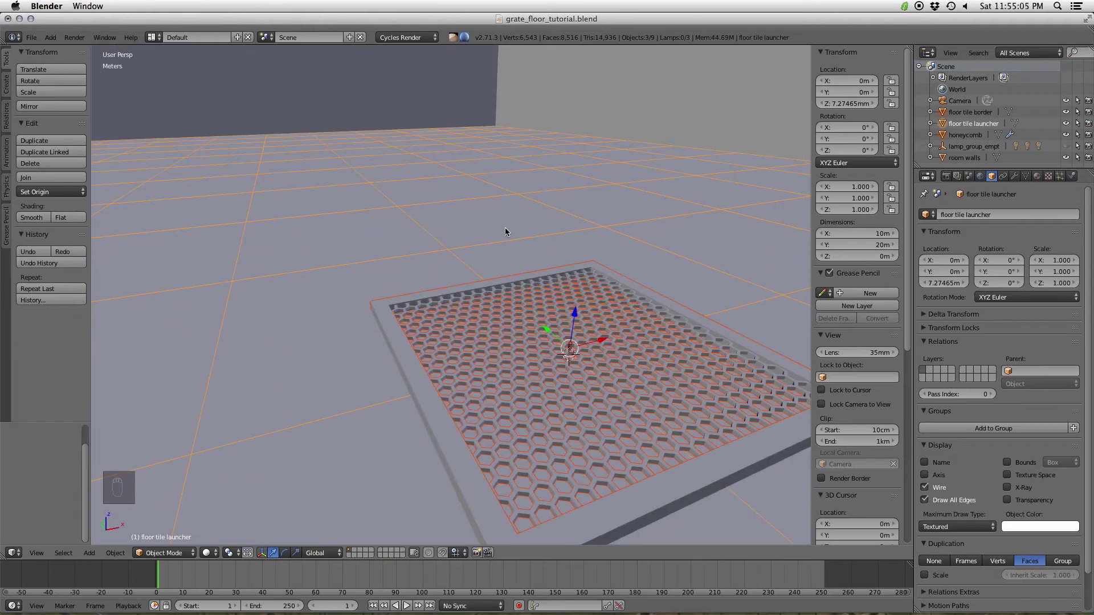
key(ctrl+p)
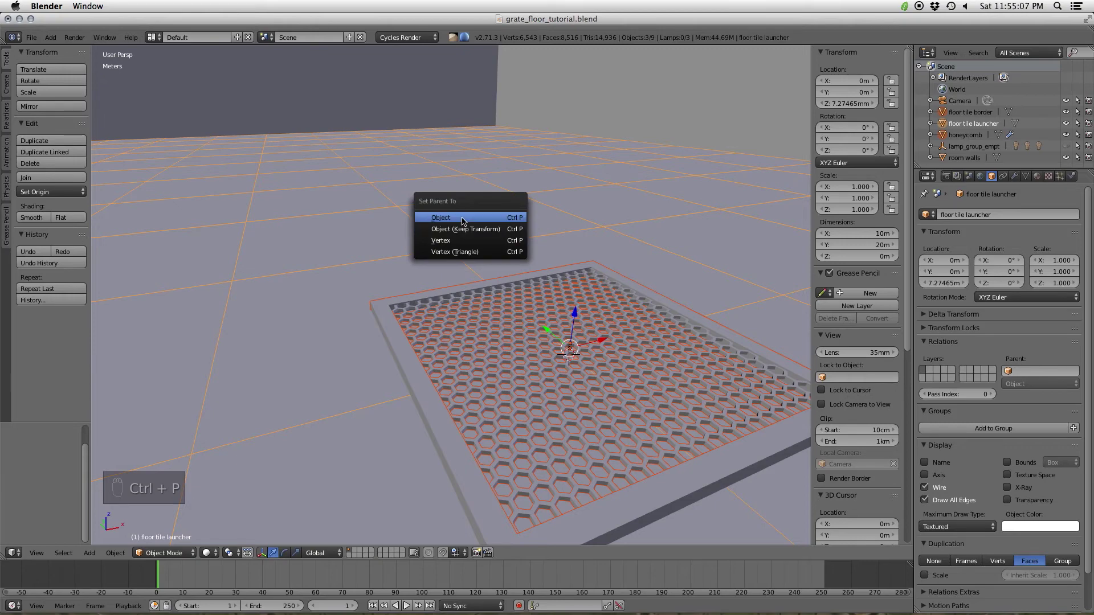
- Parent the grate tile to the floor tile launcher as Object, then toggle Faces duplication to verify the tiling
click(462, 219)
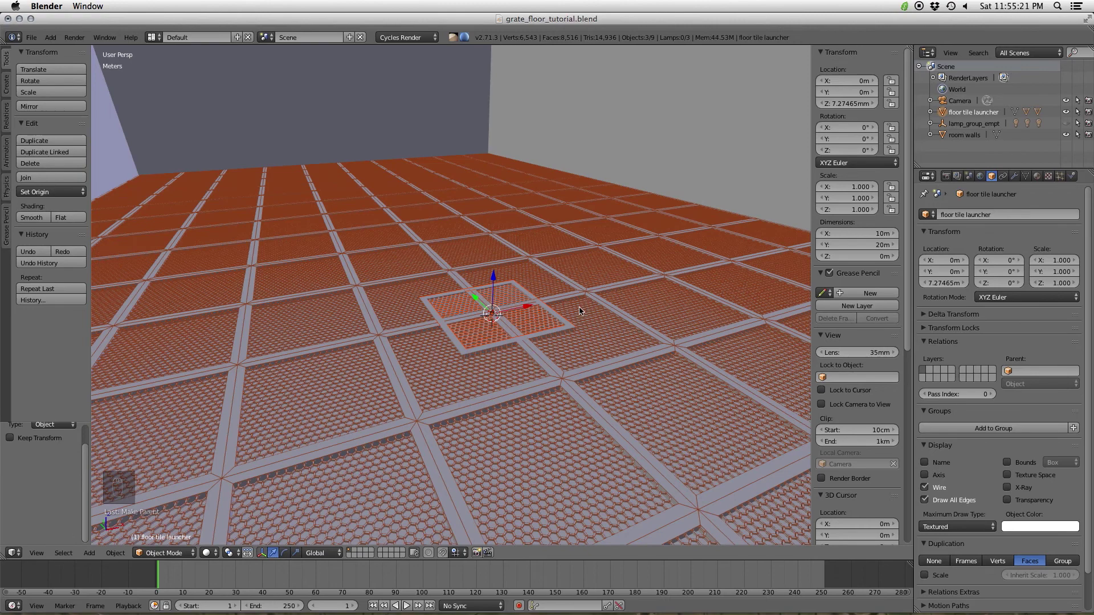
scroll(571, 317, down, 1)
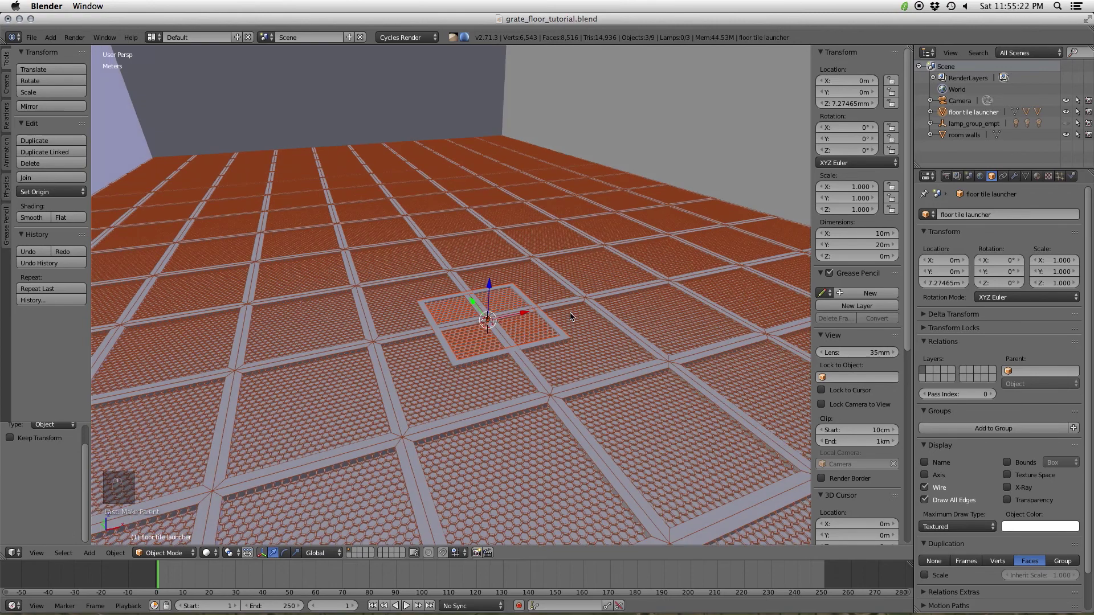
middle_drag(572, 317, 614, 311)
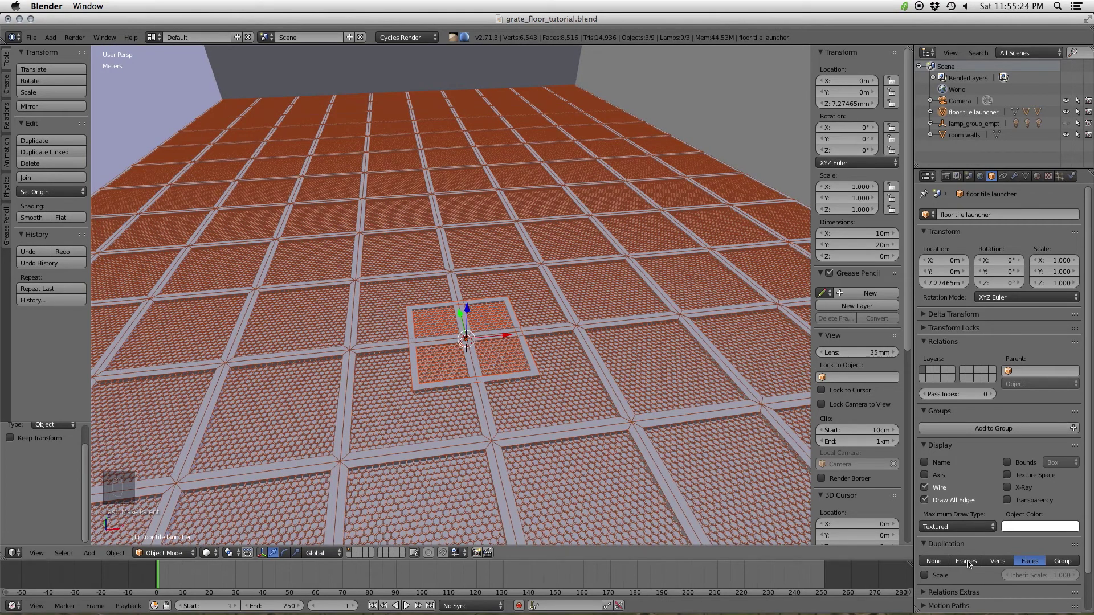
click(934, 561)
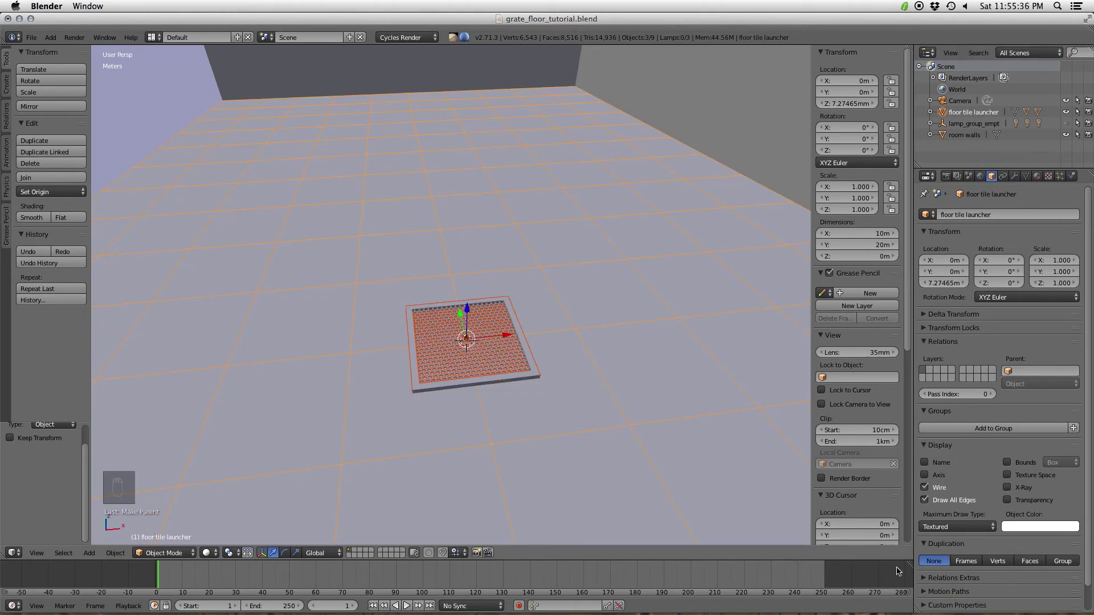
click(1029, 562)
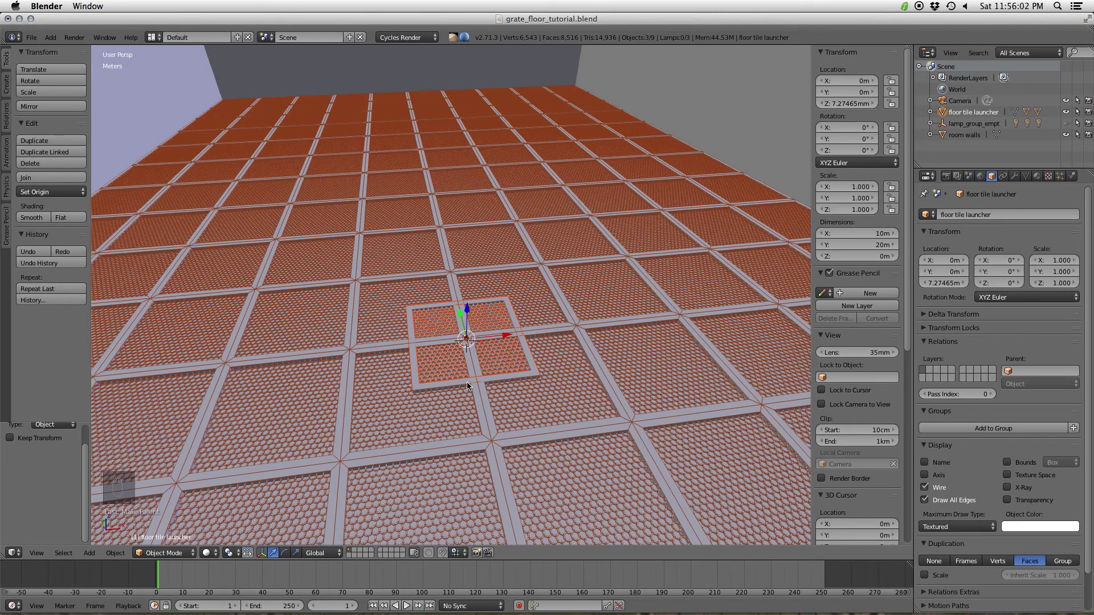
scroll(467, 386, up, 3)
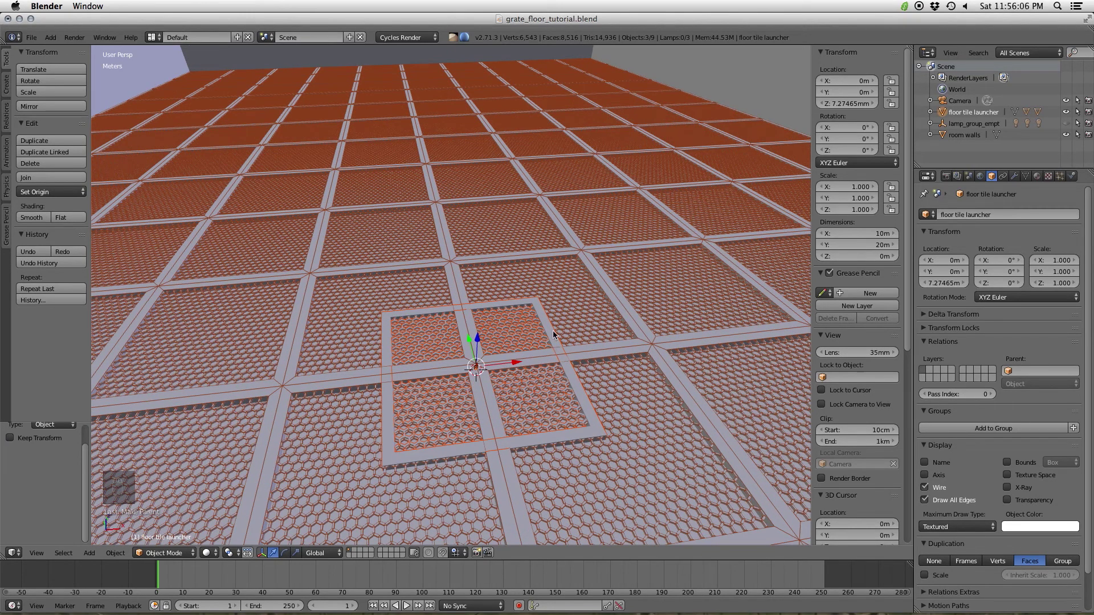
scroll(552, 341, up, 5)
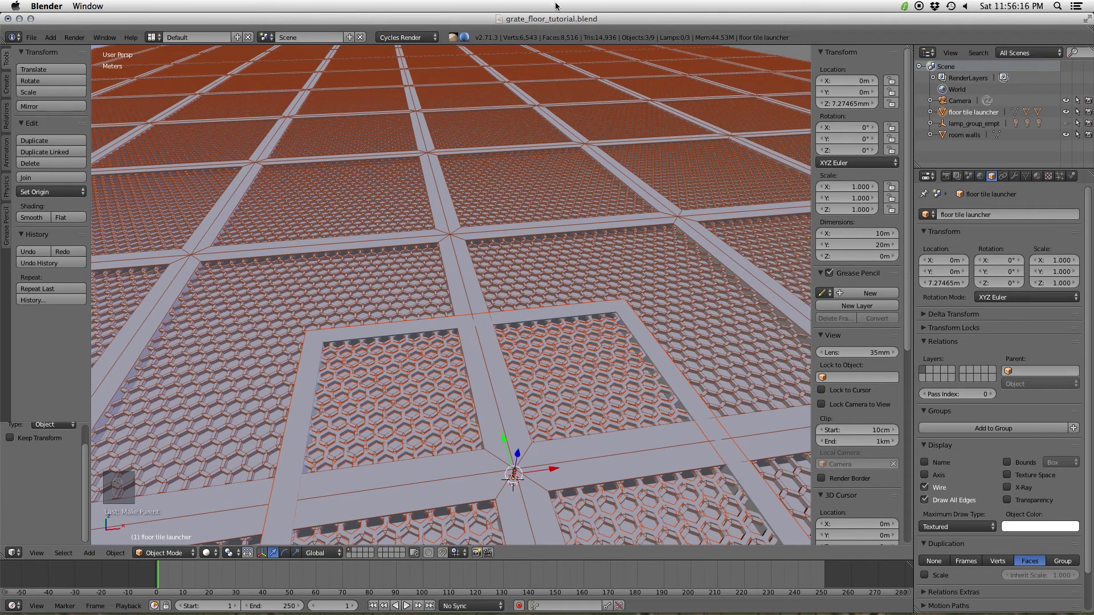
- Add a Bevel modifier to the floor tile border with a 3mm width
right_click(520, 315)
click(1015, 177)
click(1010, 215)
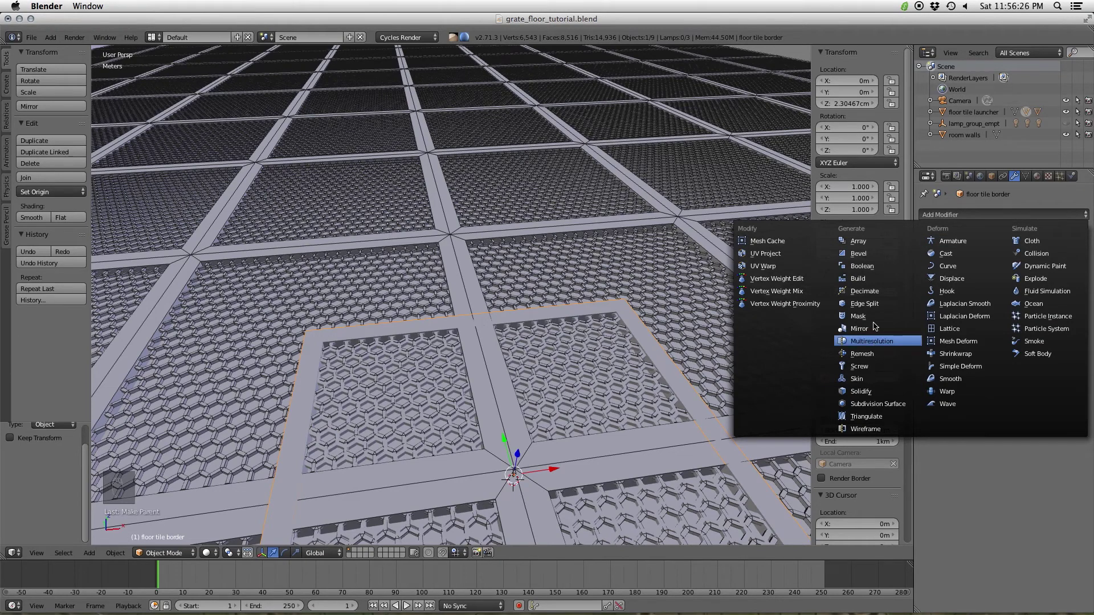
click(866, 255)
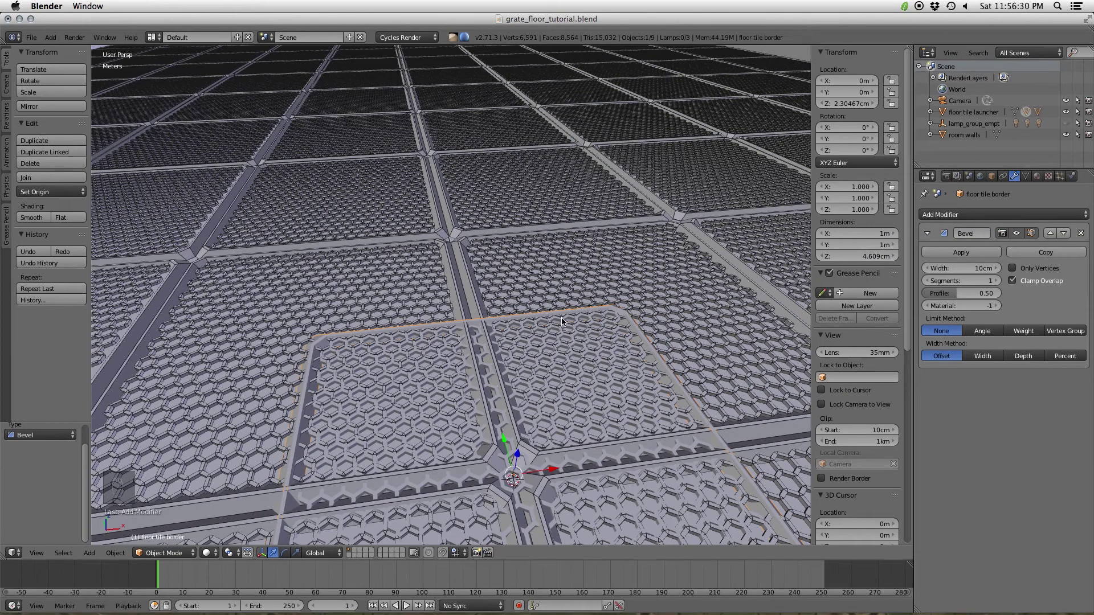
click(966, 268)
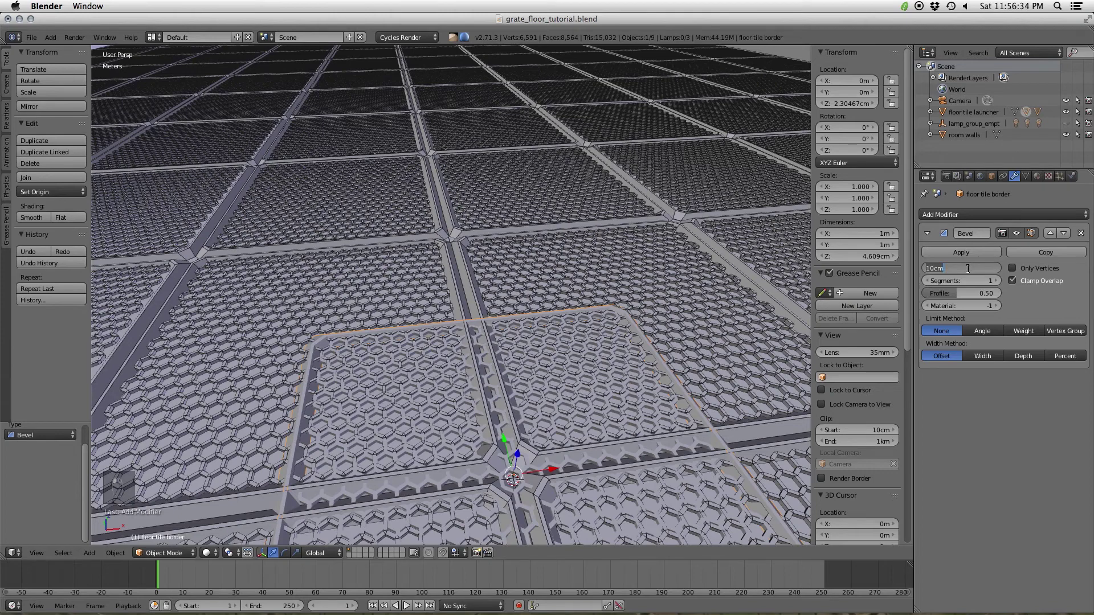
text(1m)
key(BackSpace)
key(BackSpace)
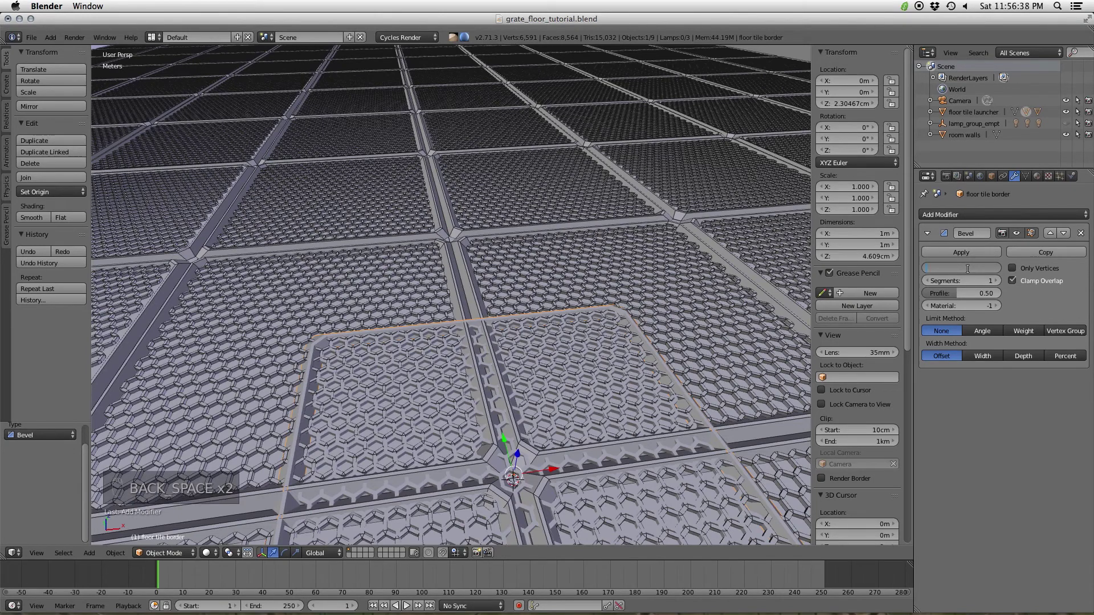
text(3mm)
key(Return)
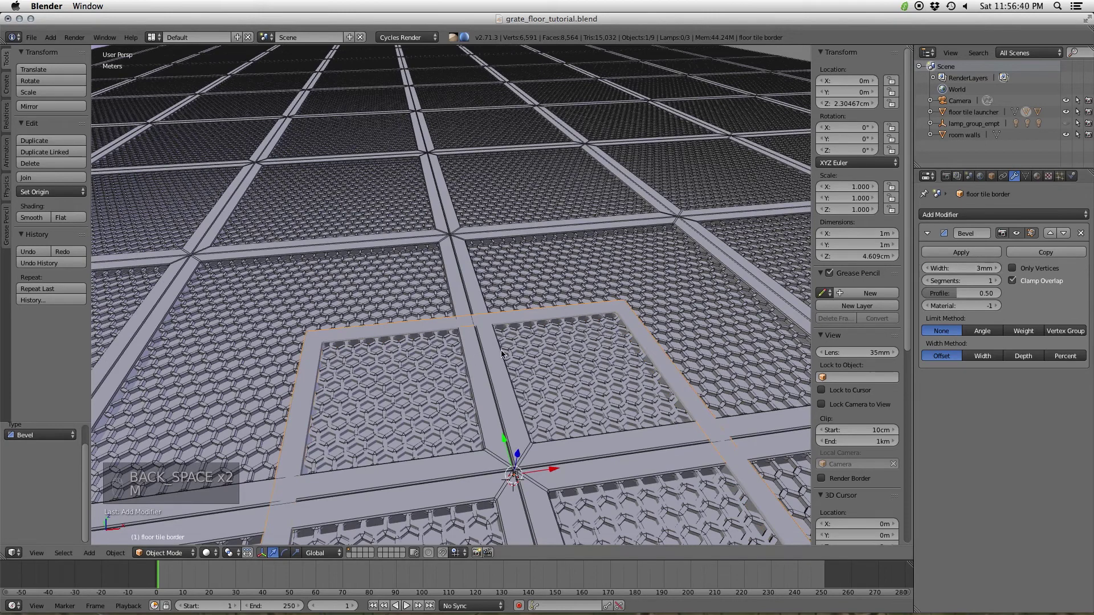
- Uncheck Wire and Draw All Edges in the floor tile launcher's display settings
click(991, 176)
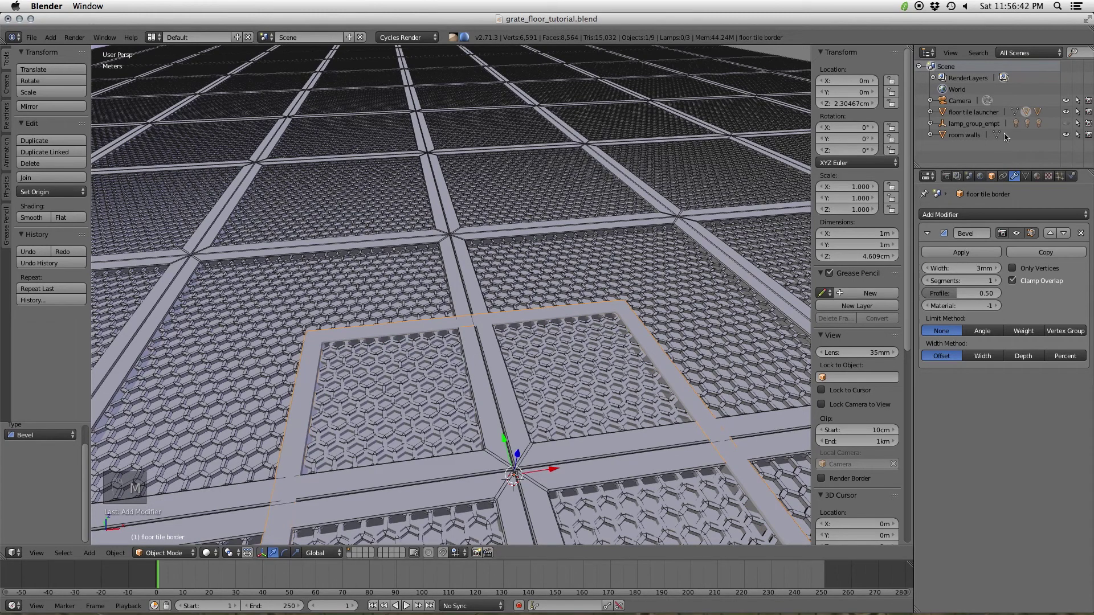
click(988, 113)
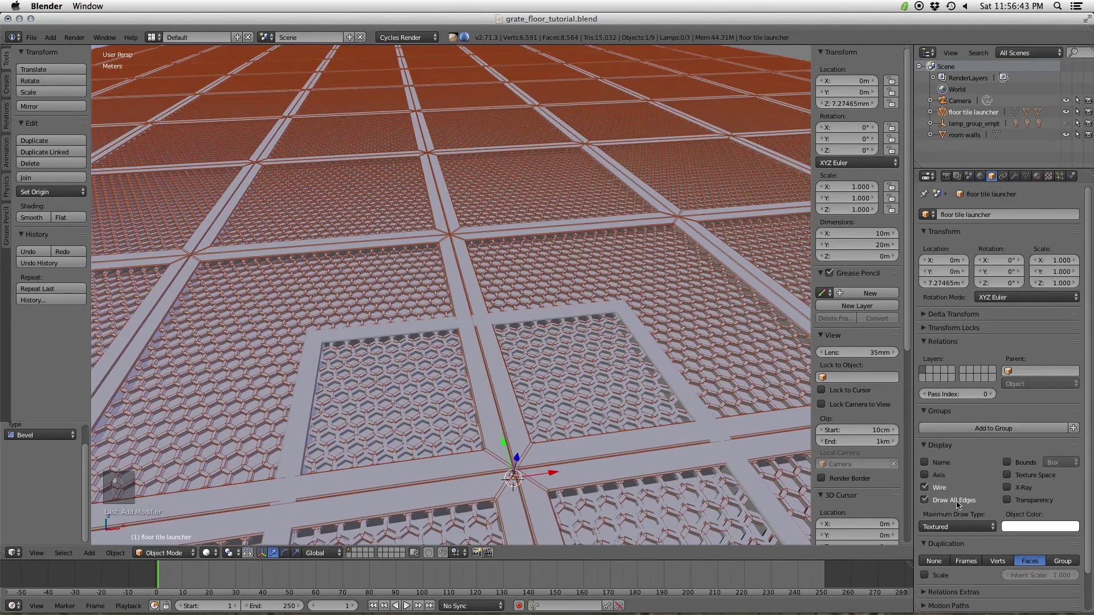
click(926, 488)
click(937, 500)
click(928, 503)
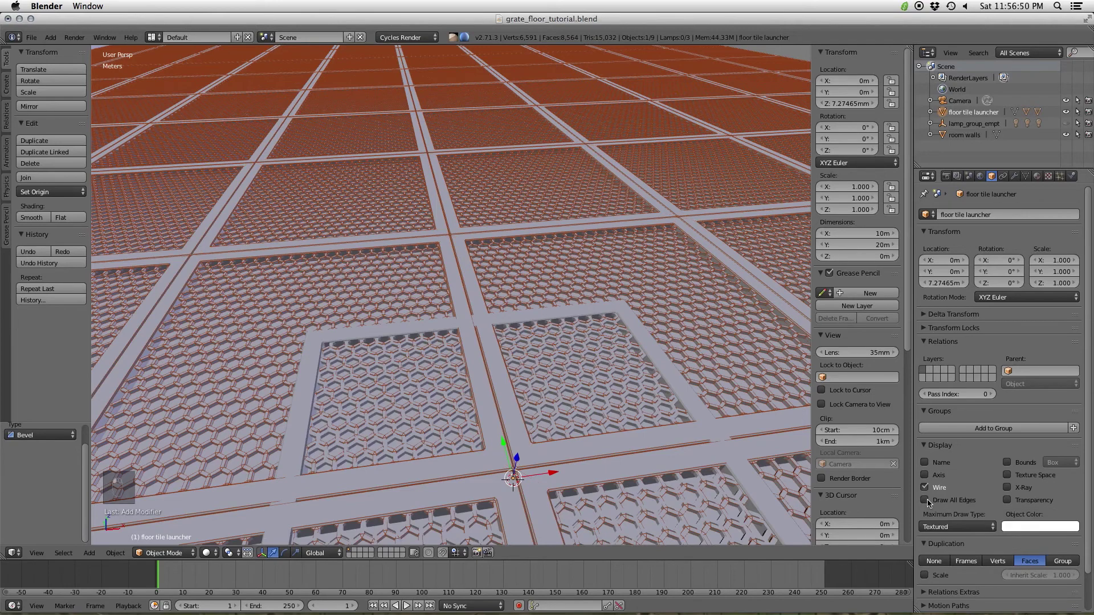
click(925, 489)
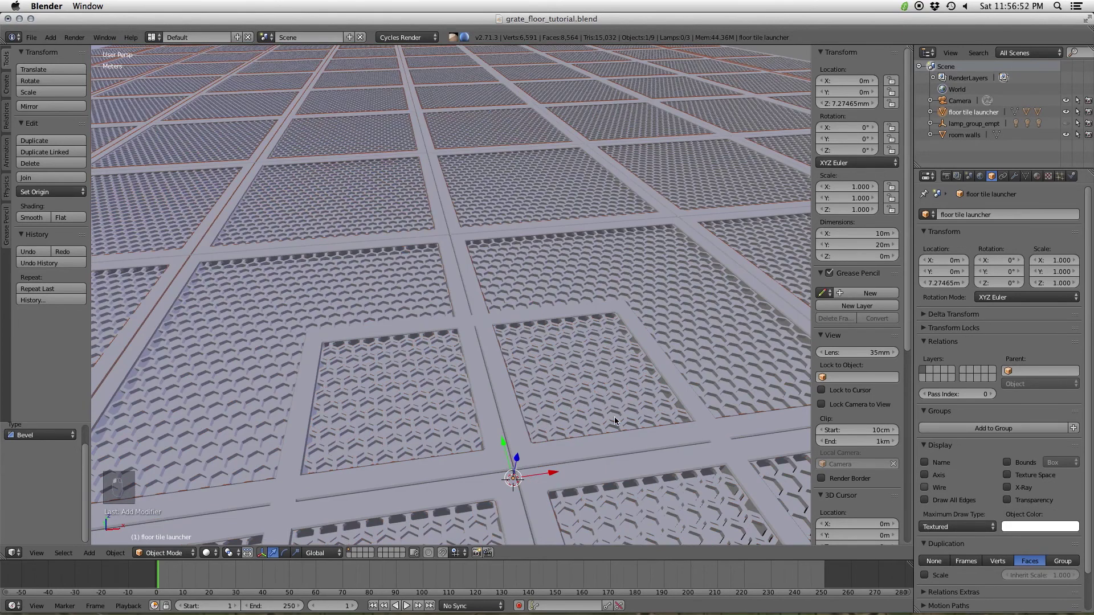
scroll(508, 292, left, 3)
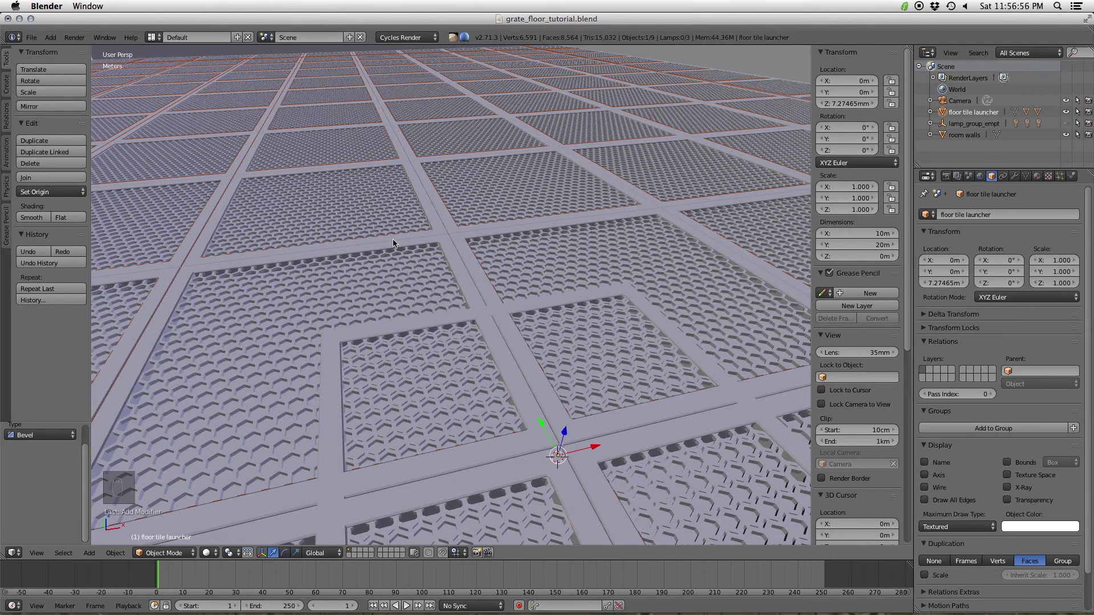
scroll(501, 330, left, 5)
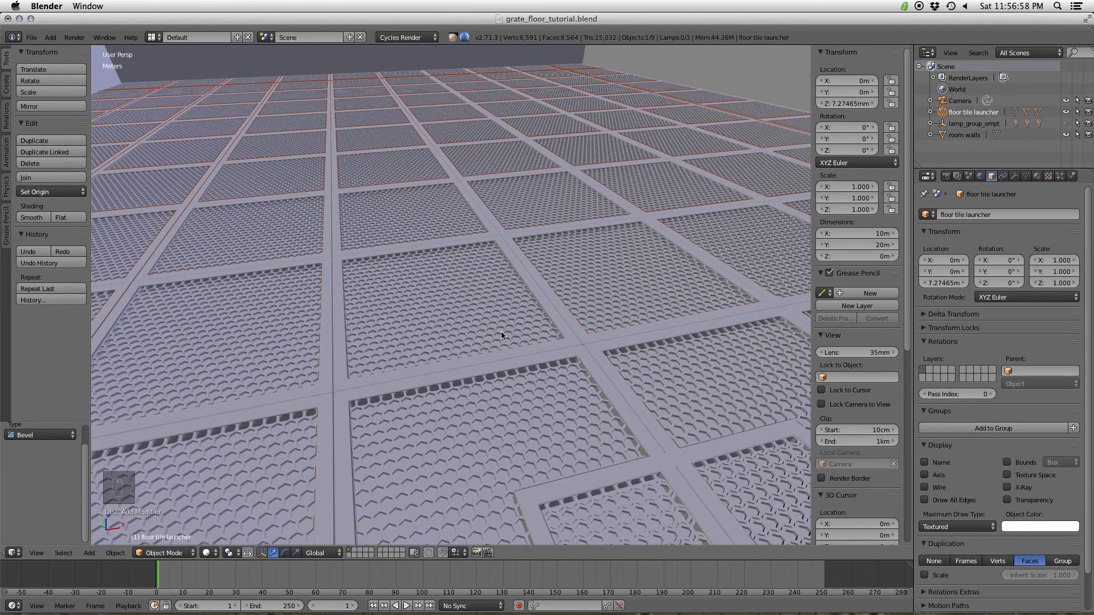
- Set the Maximum Draw Type in Object Display properties to Bounds
click(990, 527)
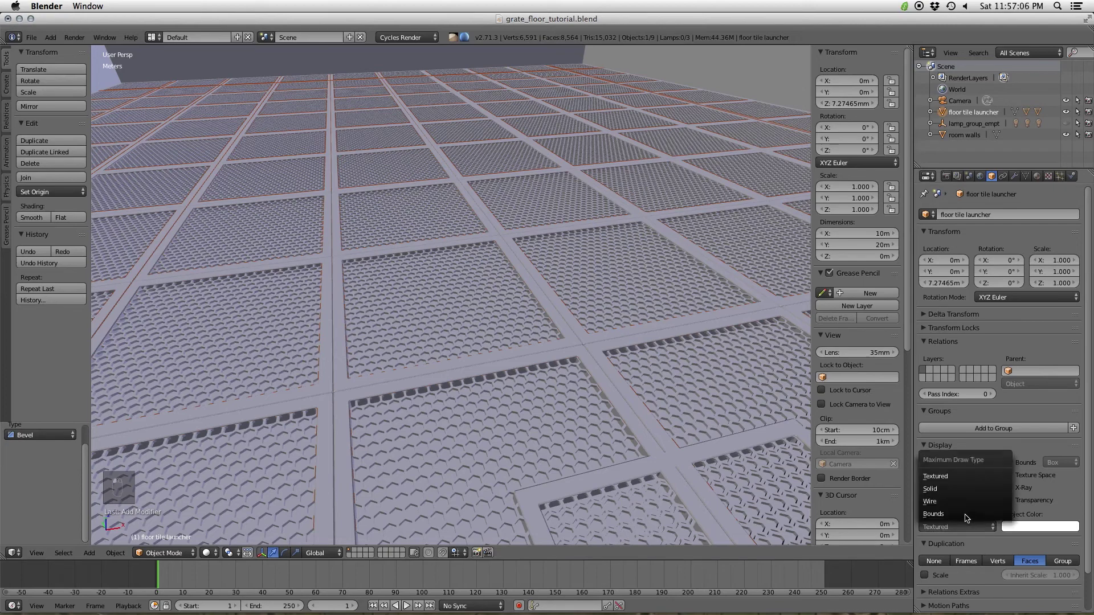
click(964, 515)
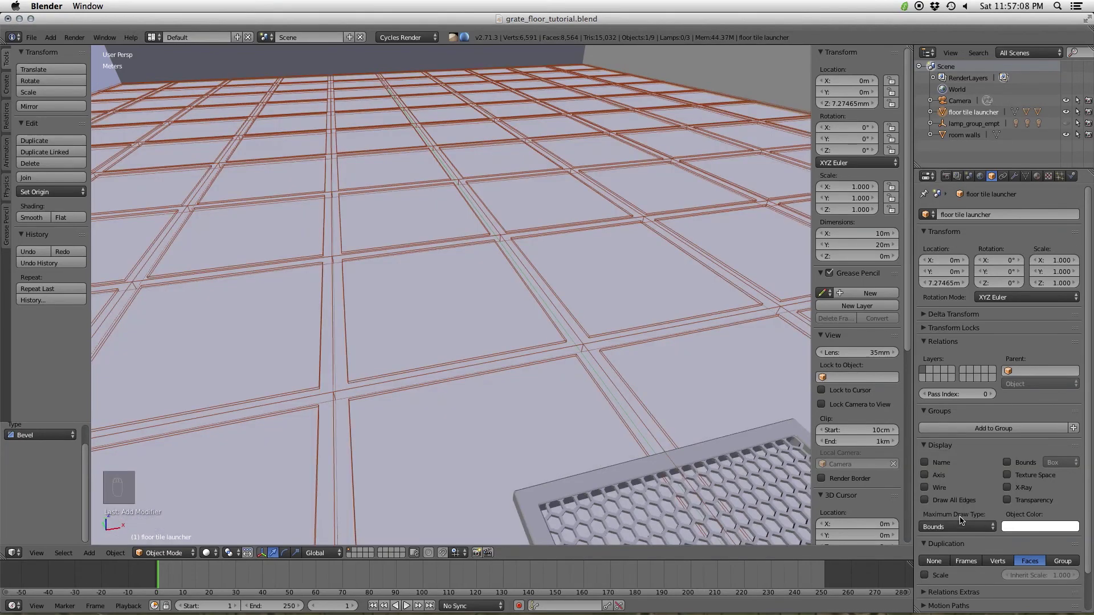
scroll(363, 172, down, 5)
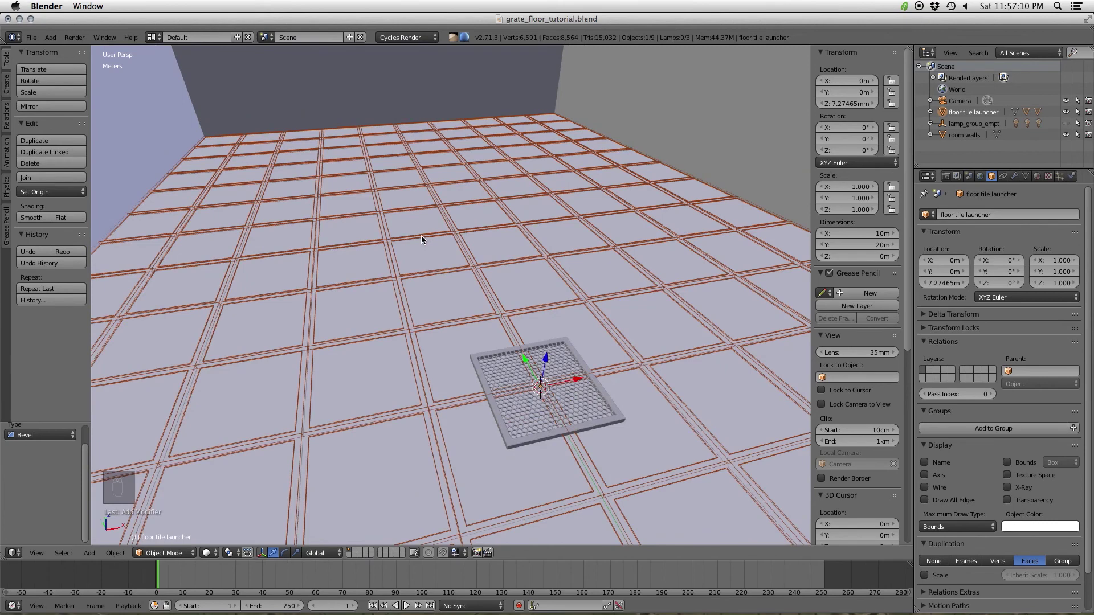
- Select the honeycomb grate and then the floor tile border to check their display
scroll(371, 207, up, 5)
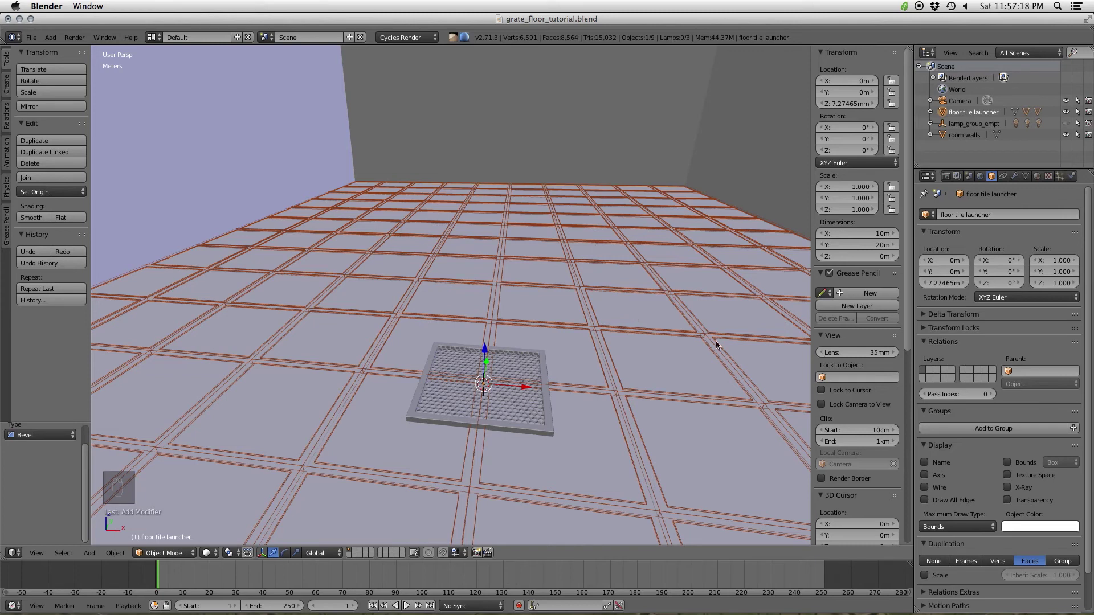
scroll(601, 341, up, 5)
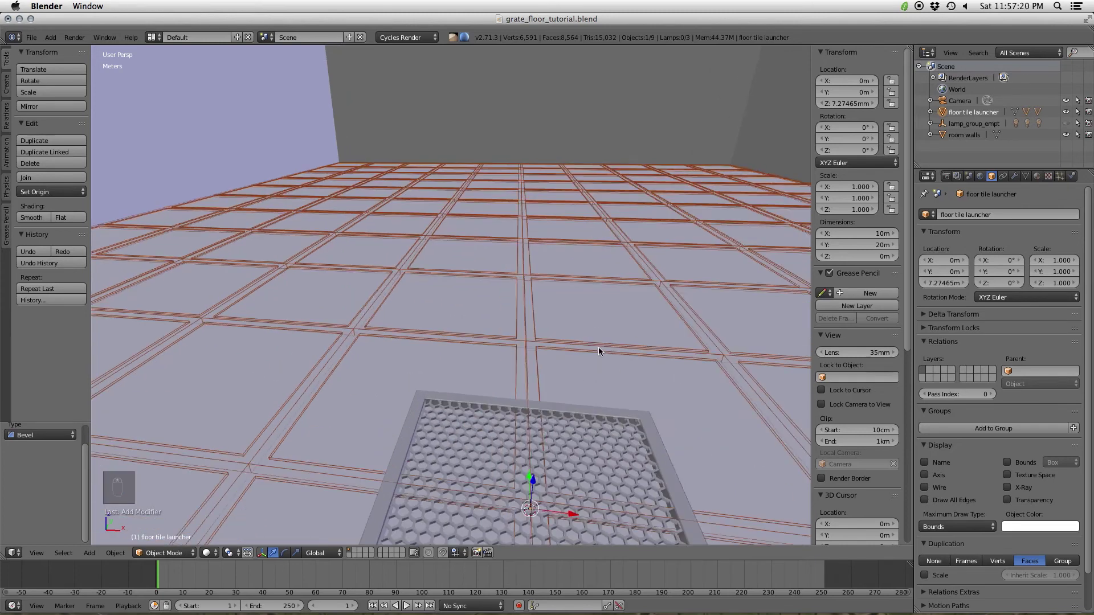
right_click(702, 467)
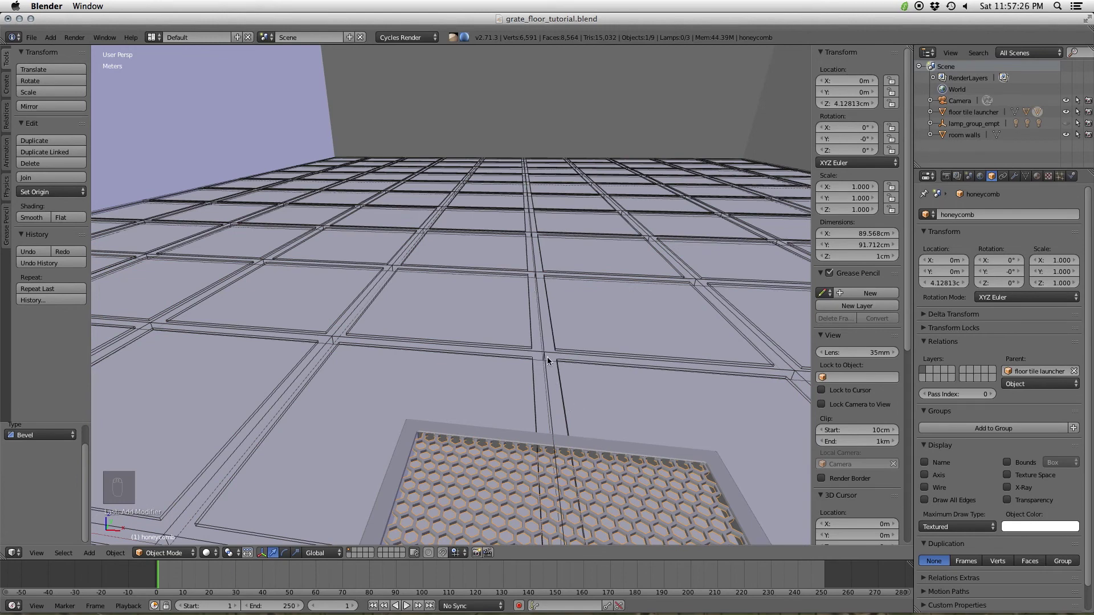
right_click(703, 457)
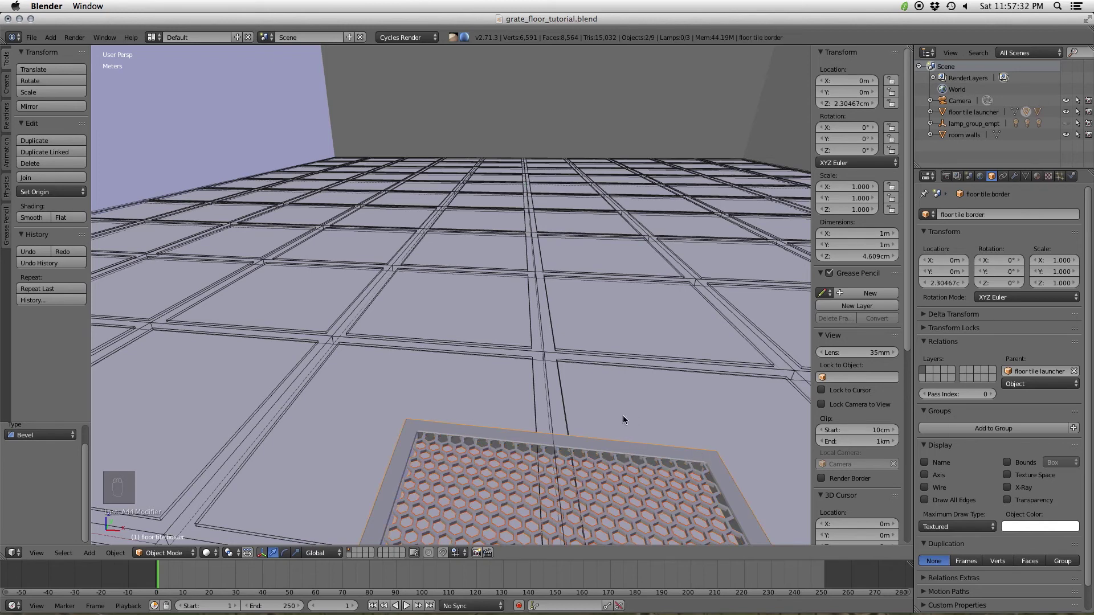
- Render the camera view with F12, then disable rendering of the floor tile launcher
key(KP_0)
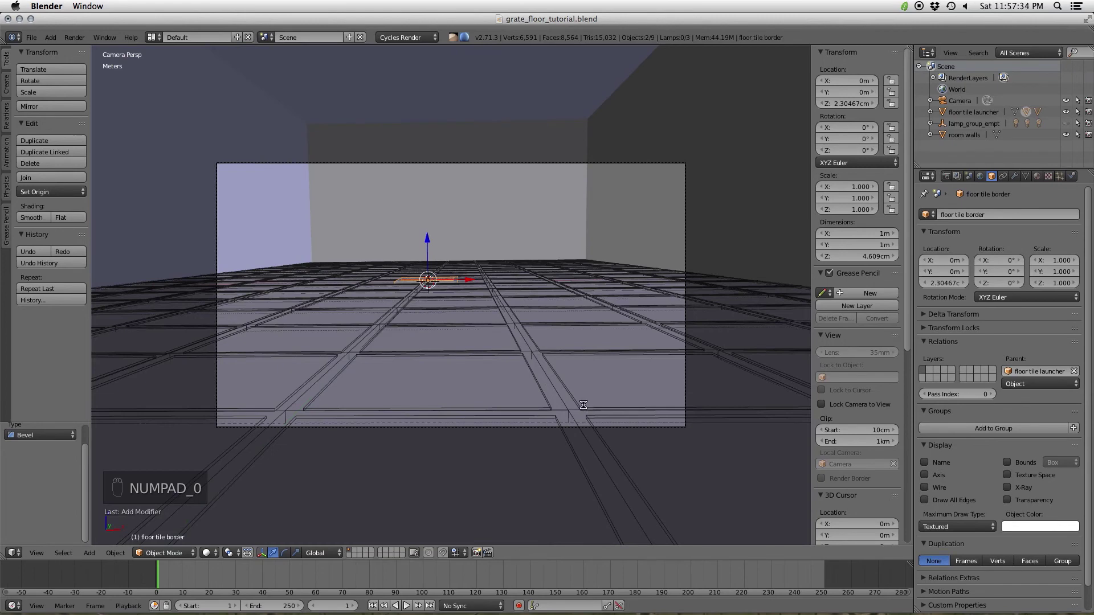
key(F12)
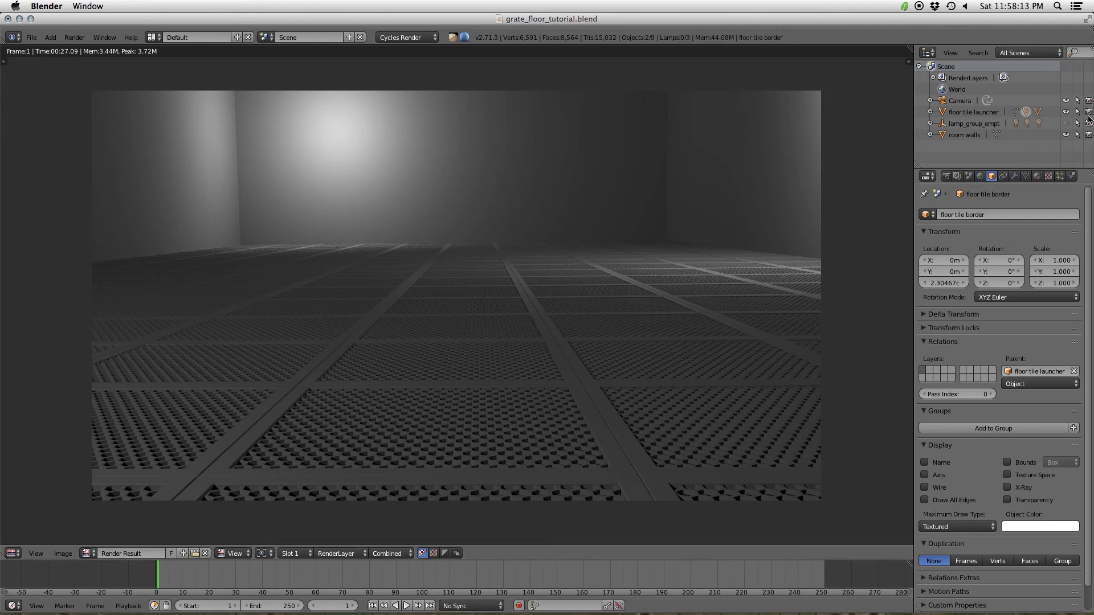
click(1088, 114)
click(302, 555)
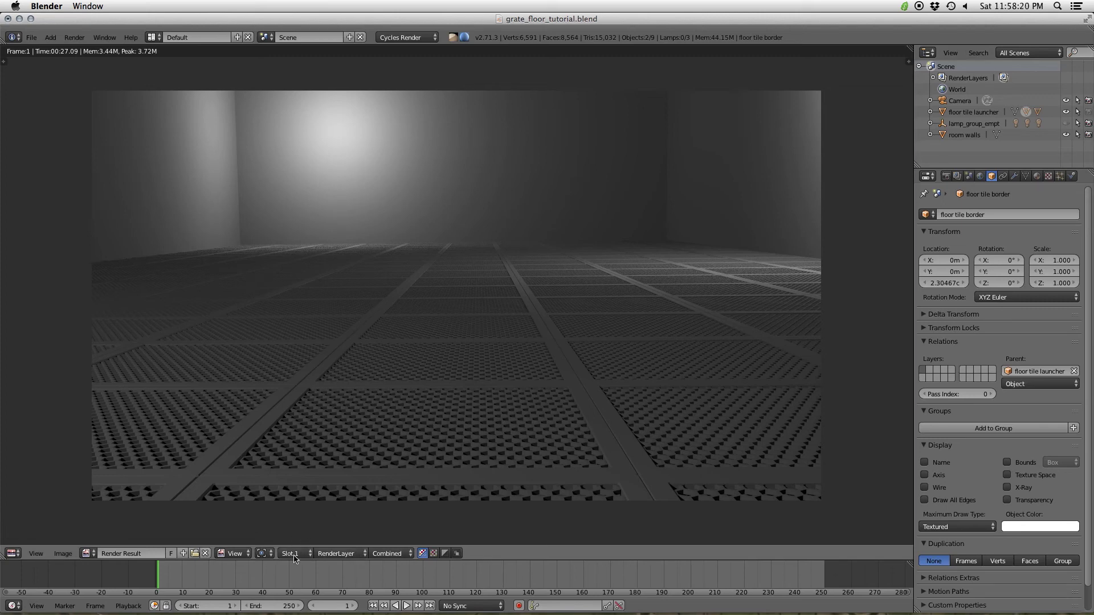
click(294, 554)
- Render the tile-less room into Slot 2, then switch back to the Slot 1 grate-floor render
key(F12)
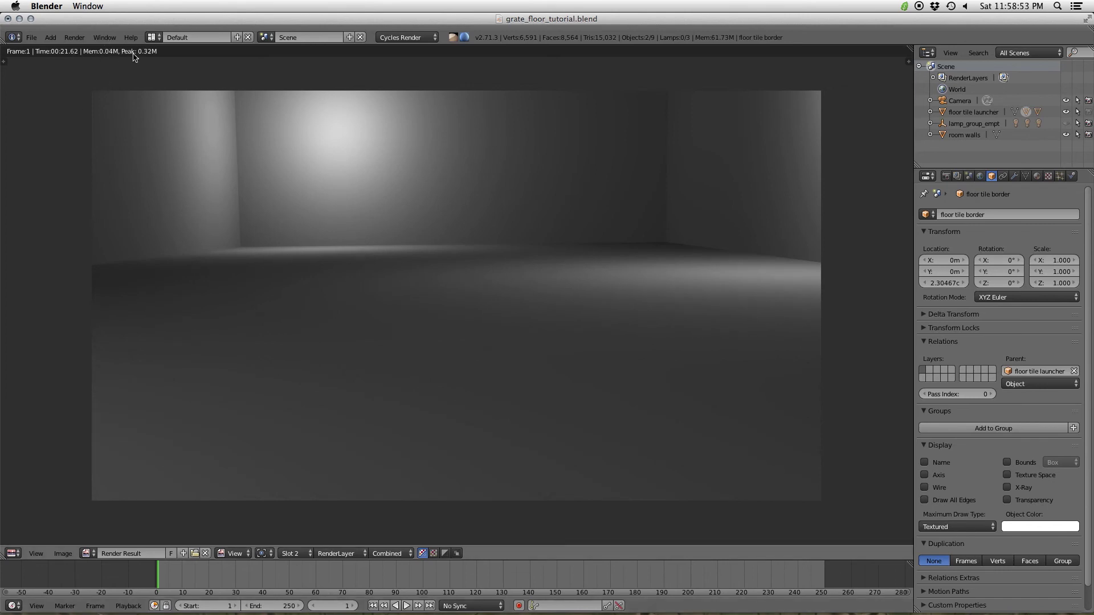
click(306, 555)
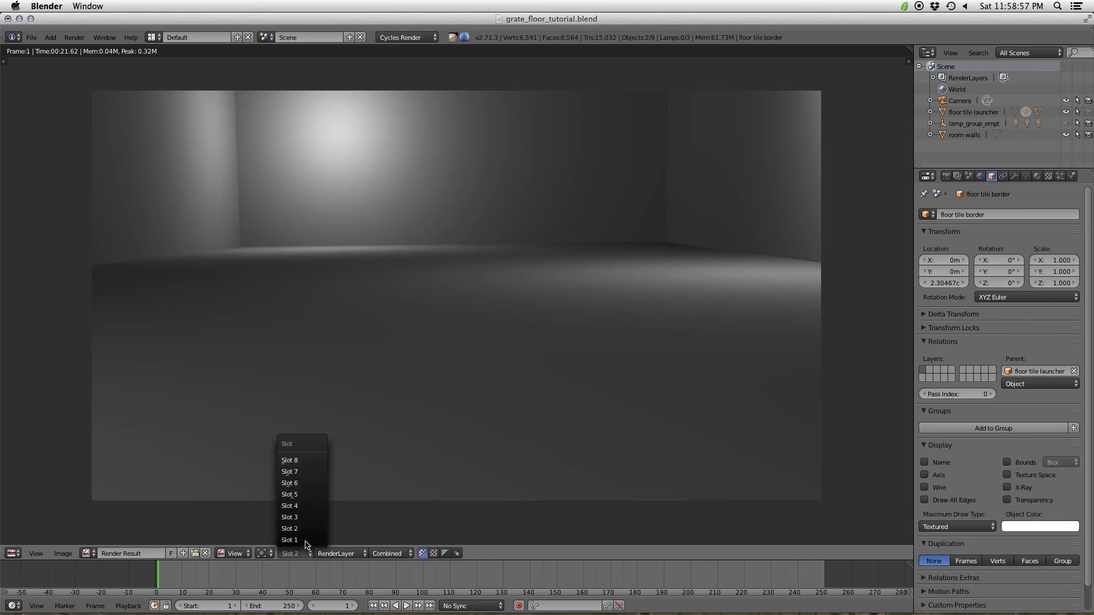
click(306, 541)
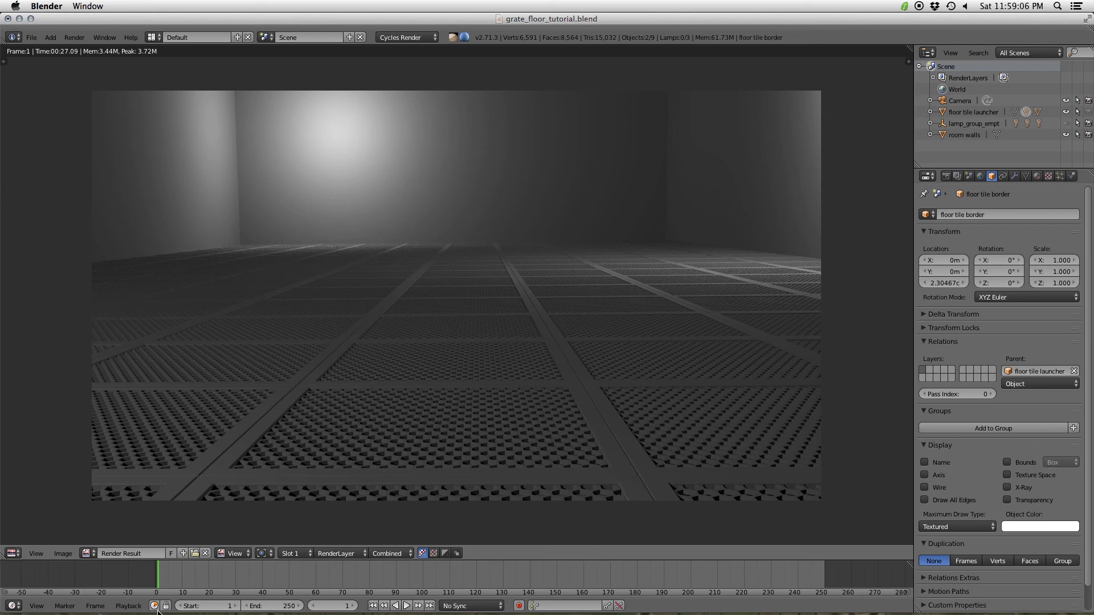
click(16, 556)
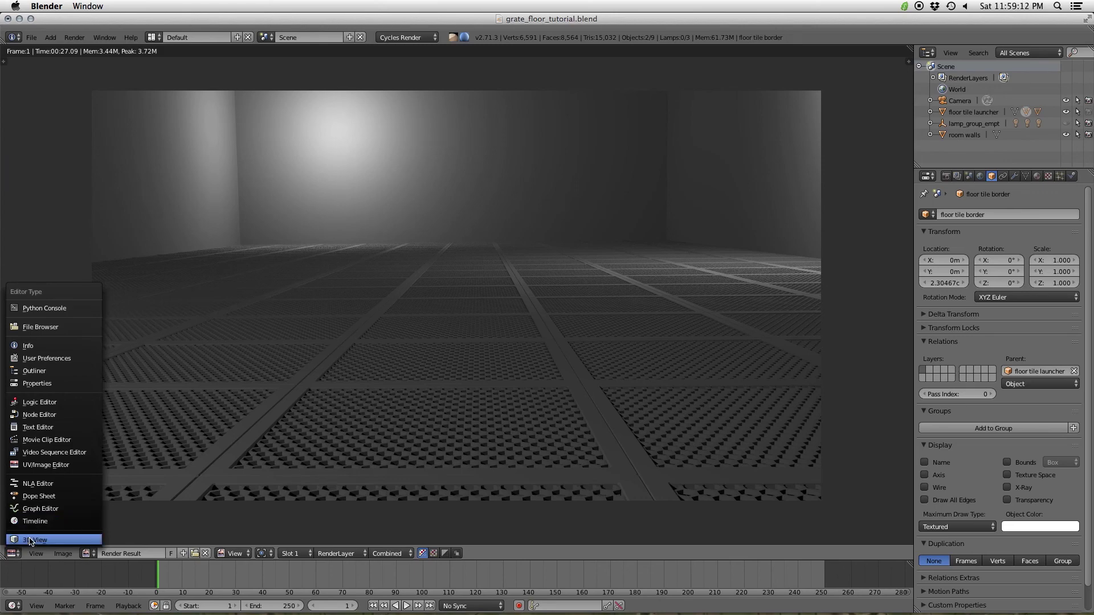
- Switch the render area back to the 3D View and zoom in on the grate tile
mouse_move(411, 349)
middle_down()
mouse_move(457, 368)
mouse_move(402, 363)
mouse_move(411, 365)
middle_up()
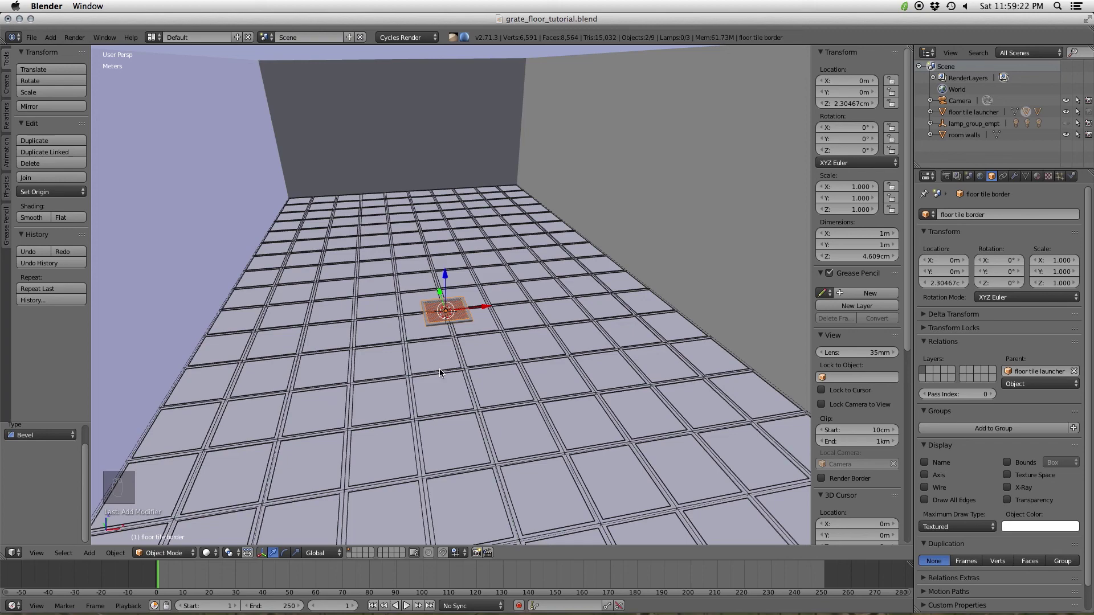
scroll(432, 337, up, 2)
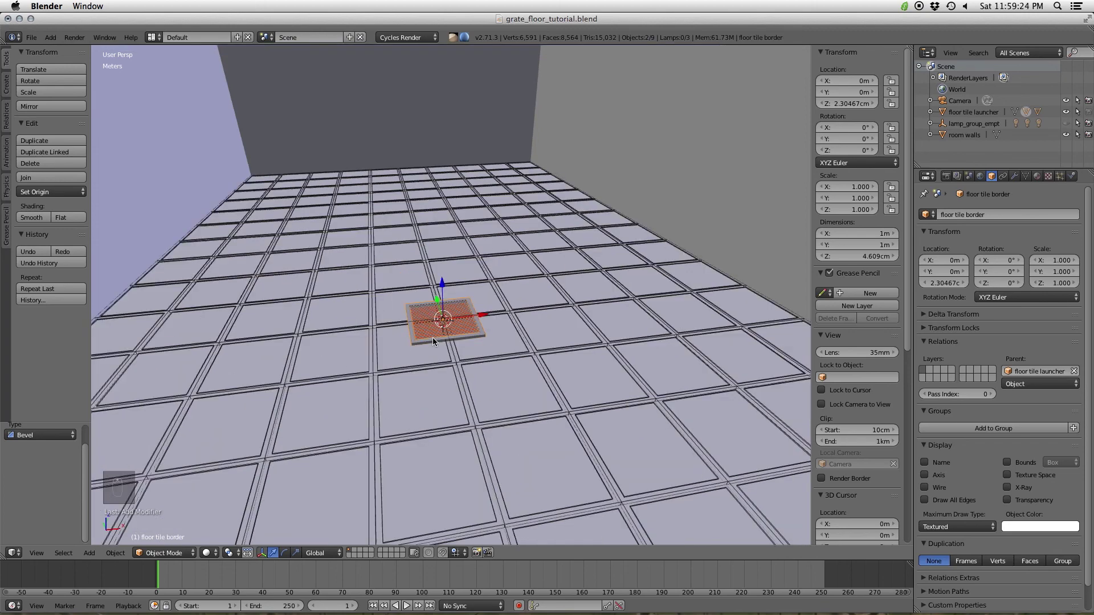
scroll(432, 338, up, 3)
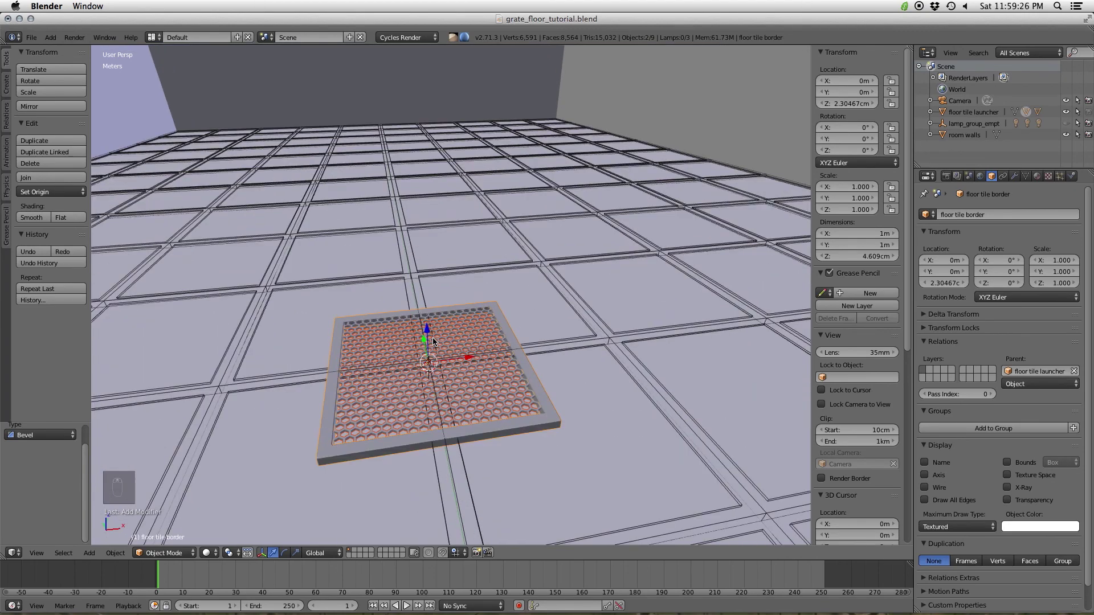
middle_drag(533, 325, 587, 319)
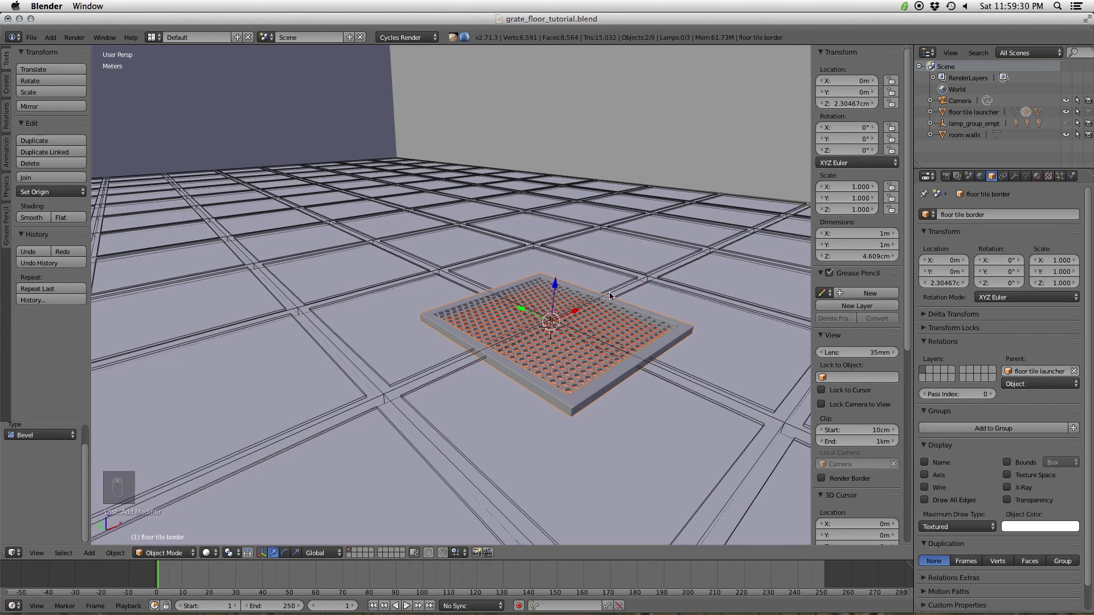
- Deselect everything and select the floor tile launcher
key(a)
middle_drag(586, 303, 564, 325)
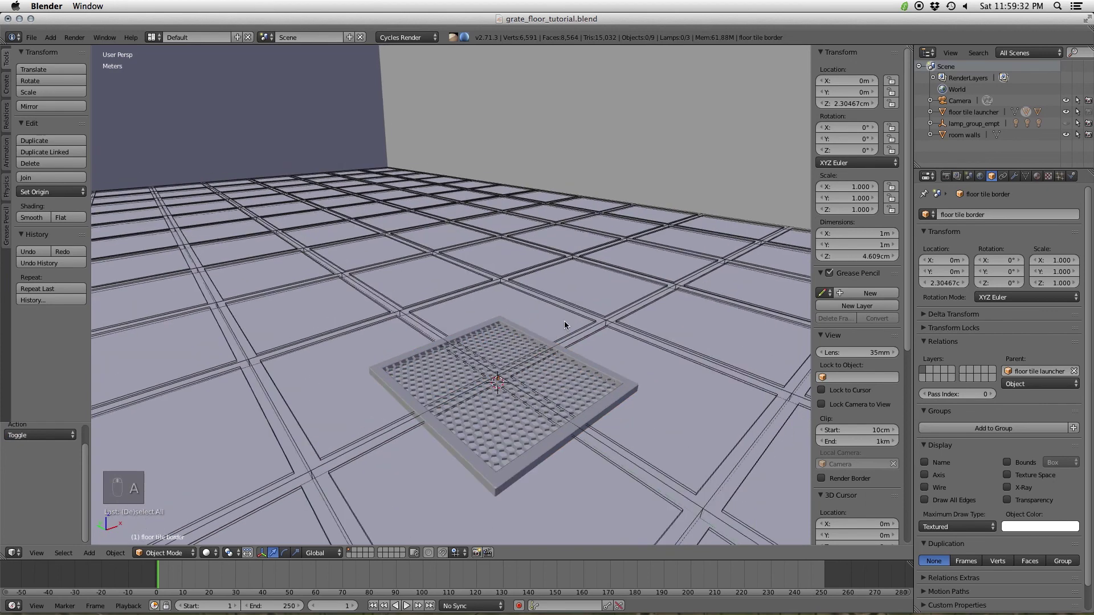
scroll(564, 325, down, 3)
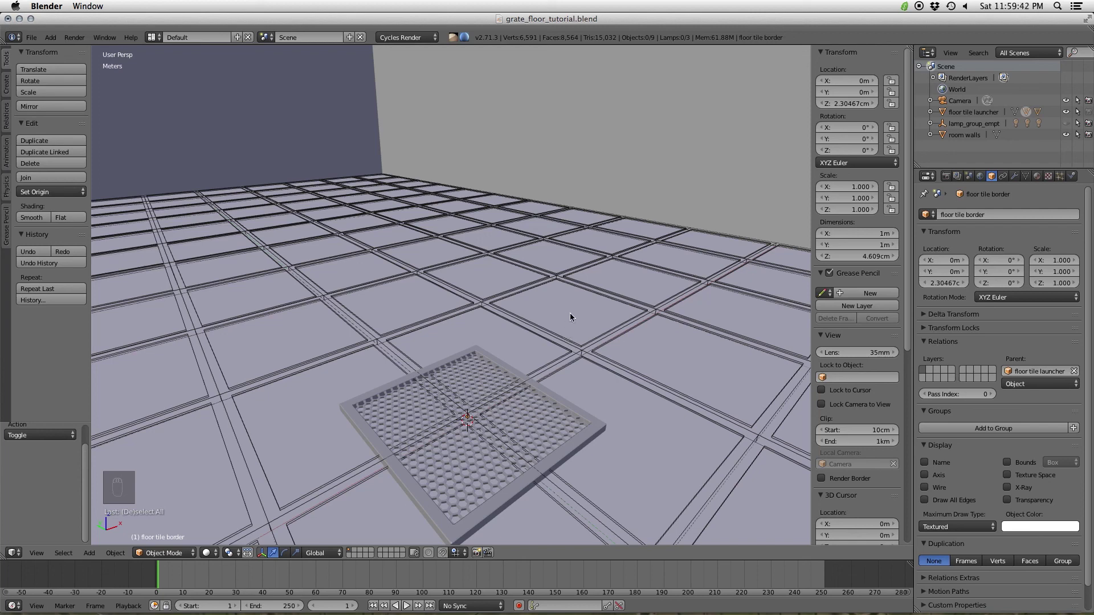
right_click(556, 278)
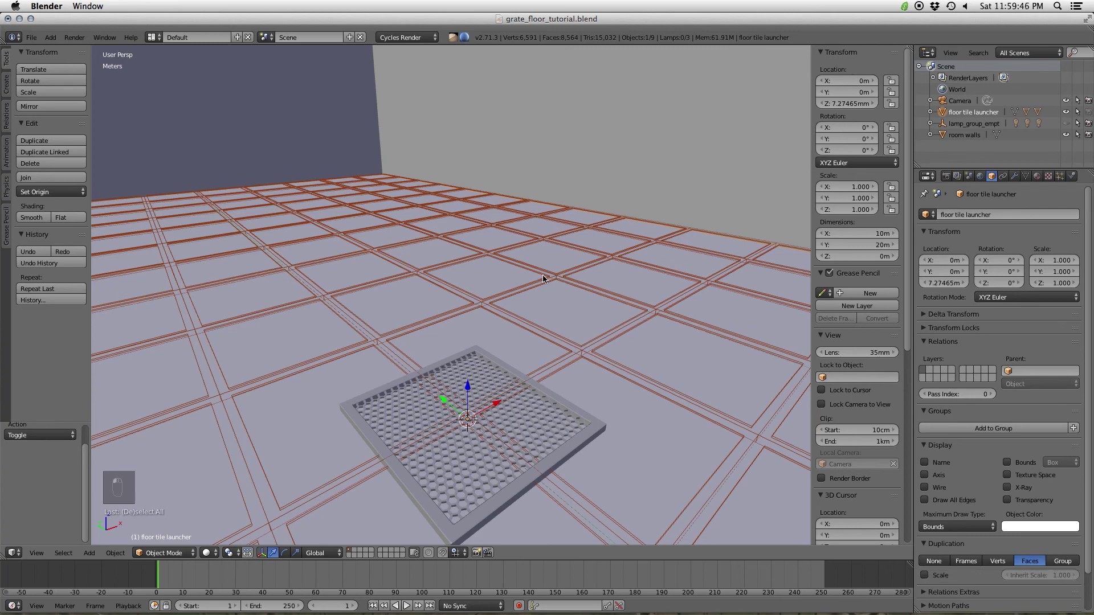